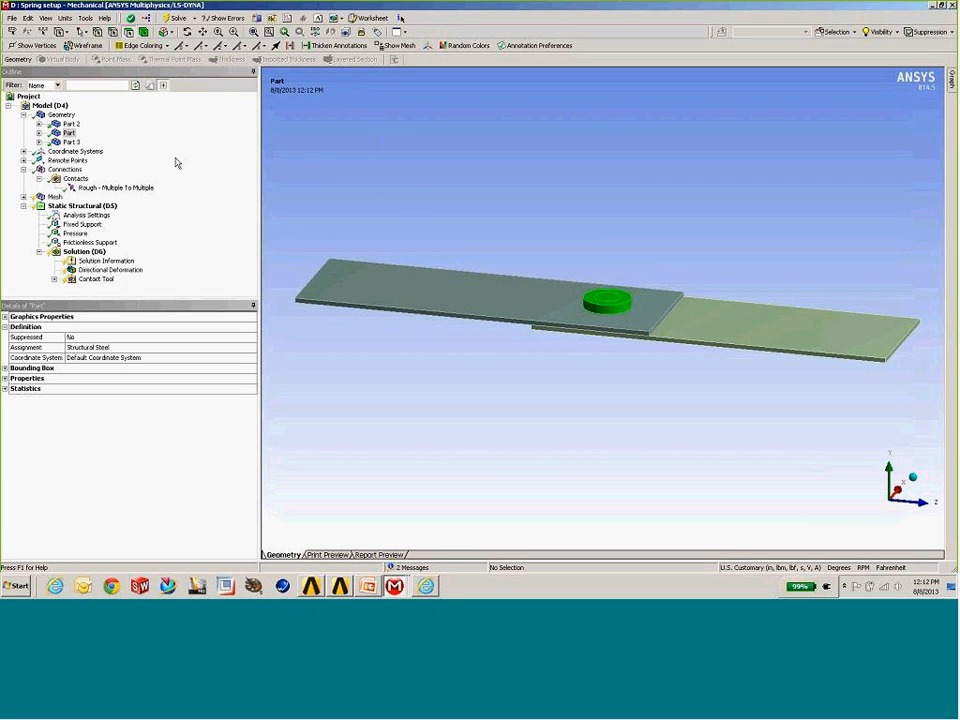
- Suppress the bolt body, Part, that fills the hole through the two overlapping plates
right_click(68, 132)
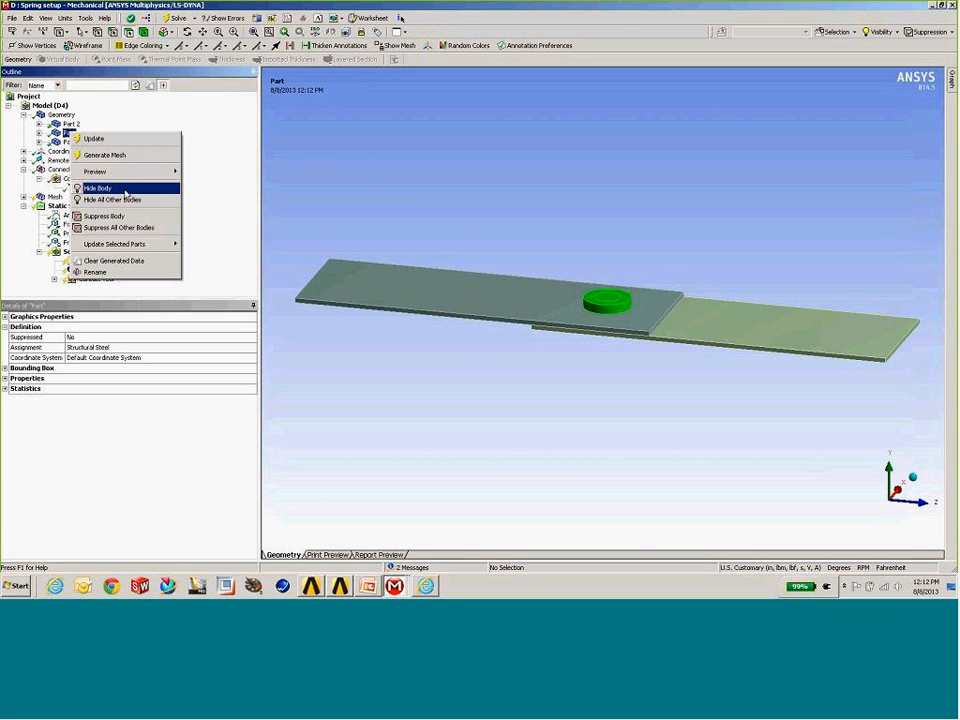
click(138, 220)
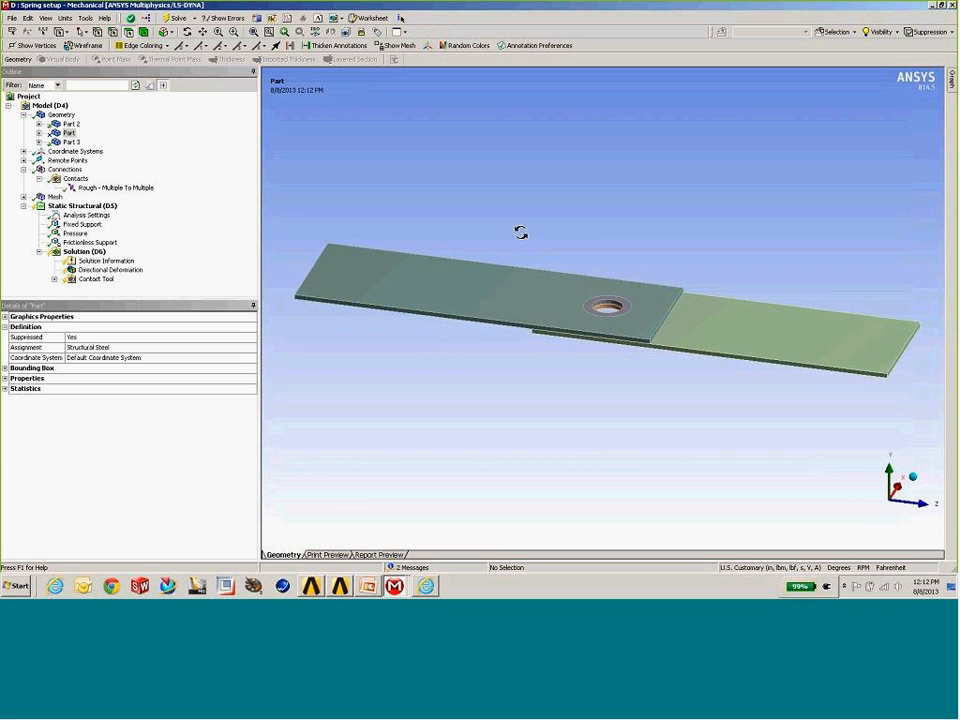
scroll(525, 238, up, 3)
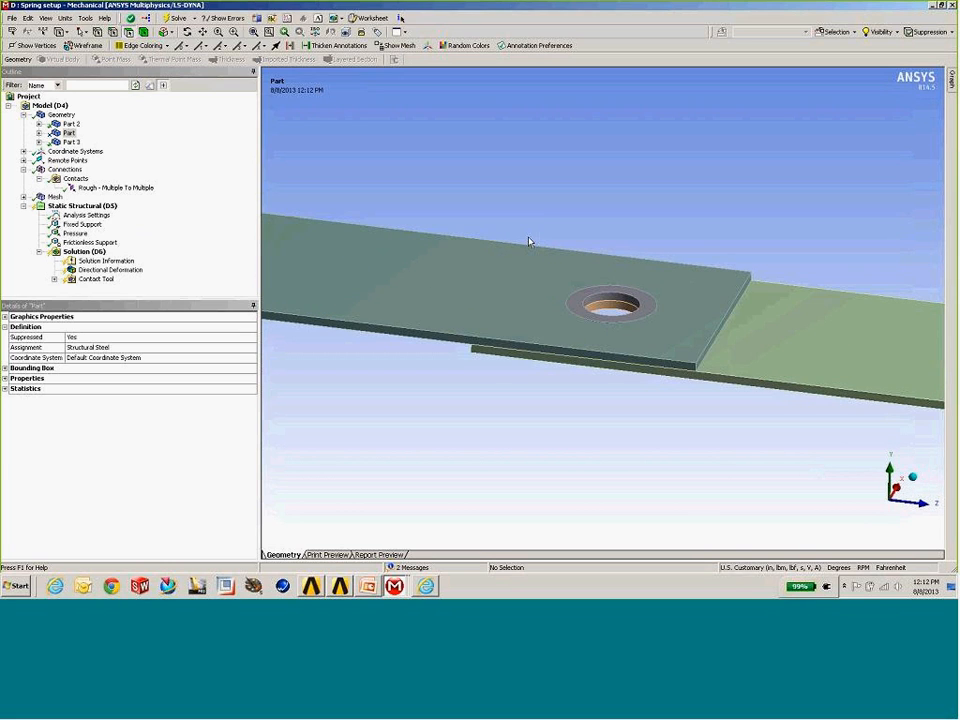
middle_drag(529, 241, 512, 222)
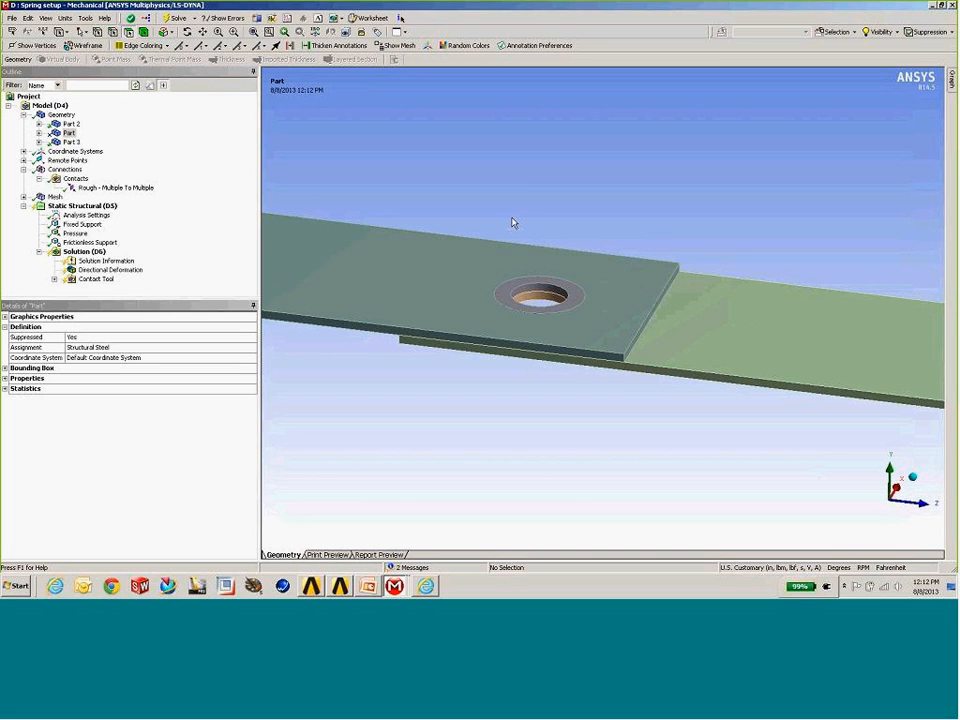
ctrl+middle_drag(521, 189, 559, 161)
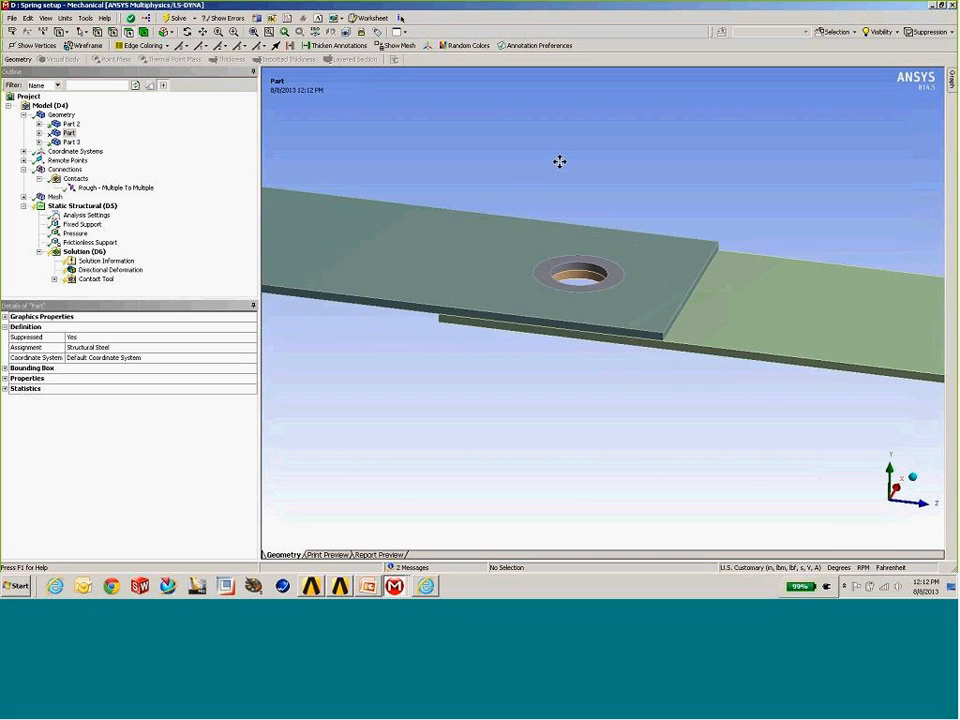
- Add a body-to-body spring under Connections and set its longitudinal stiffness to 1e6 lbf/in
click(66, 170)
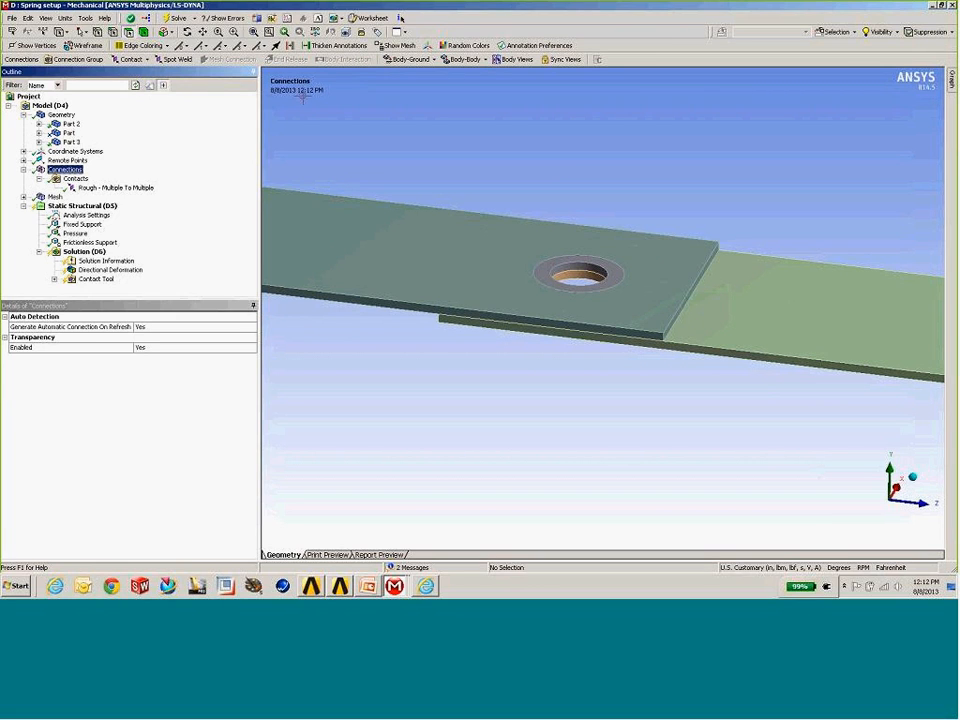
click(455, 60)
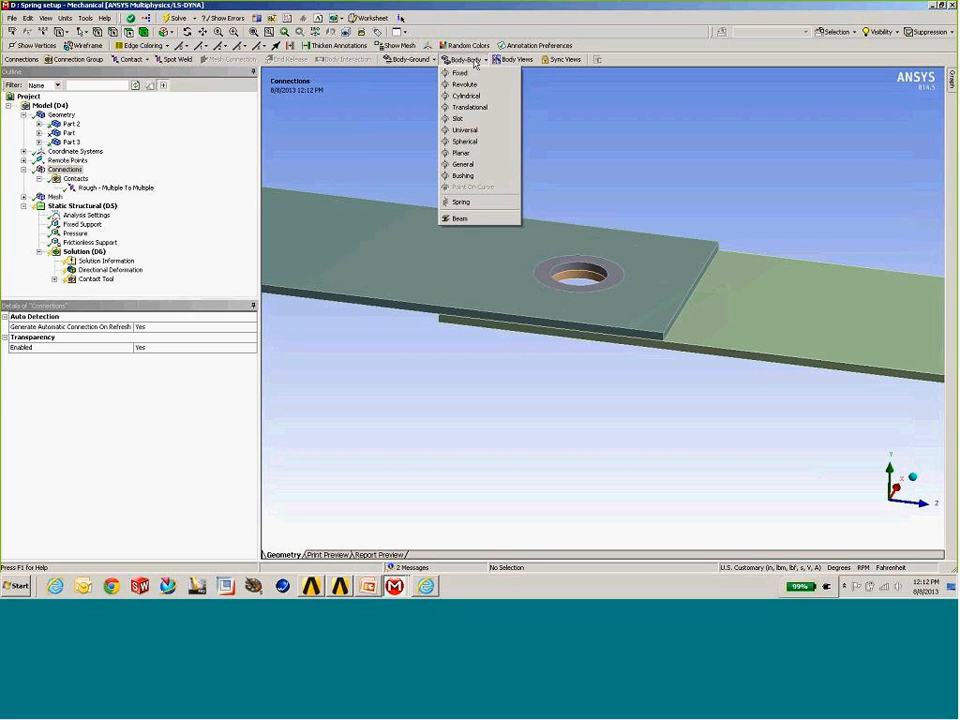
click(478, 203)
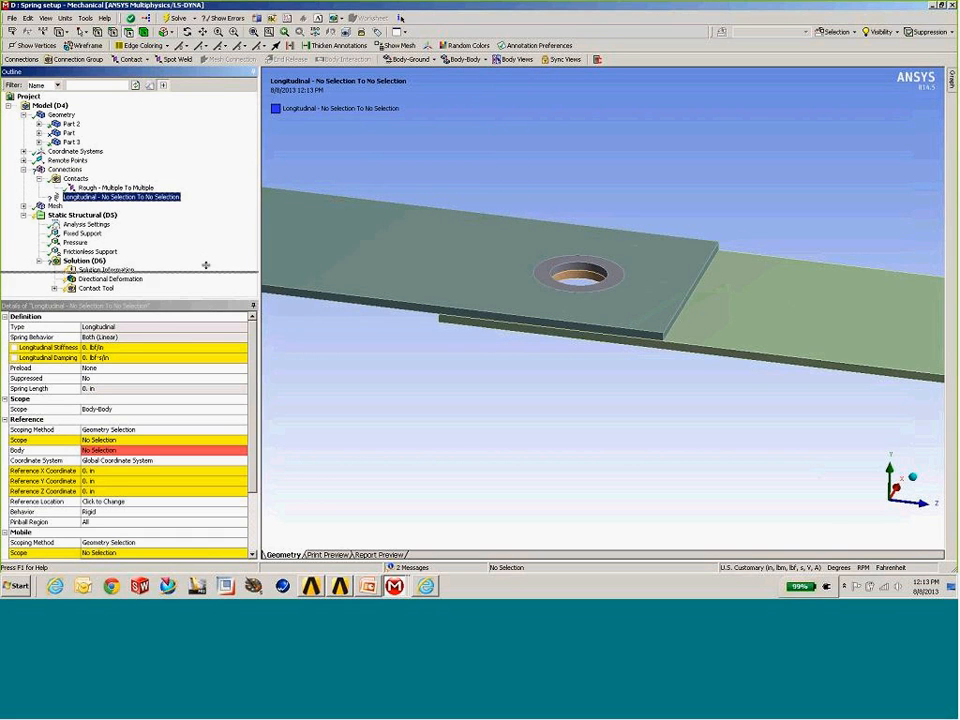
drag(155, 301, 204, 236)
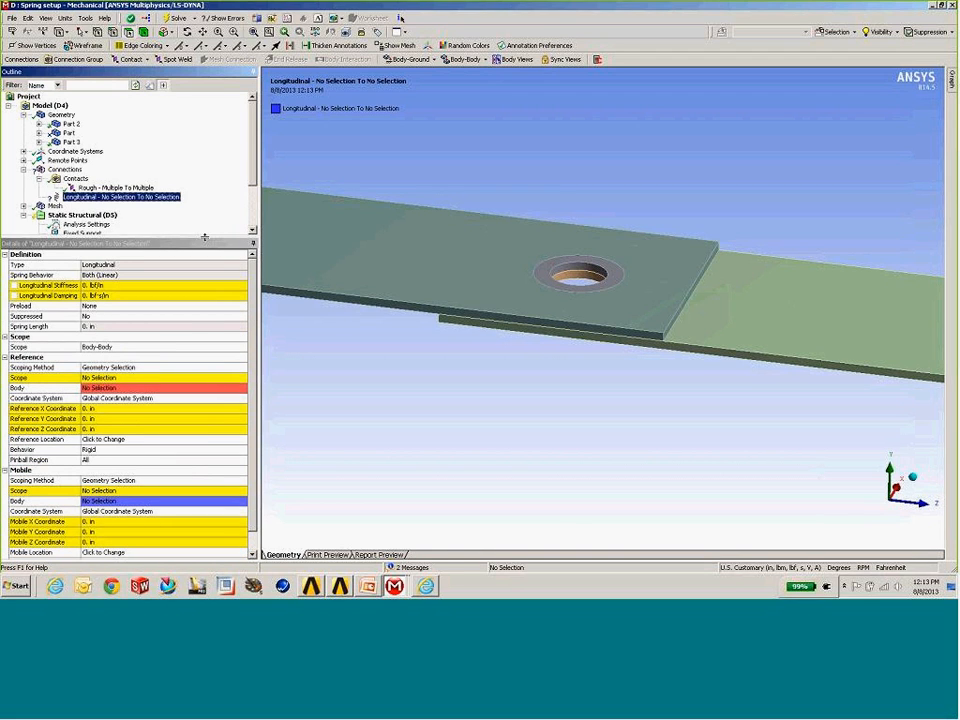
click(158, 285)
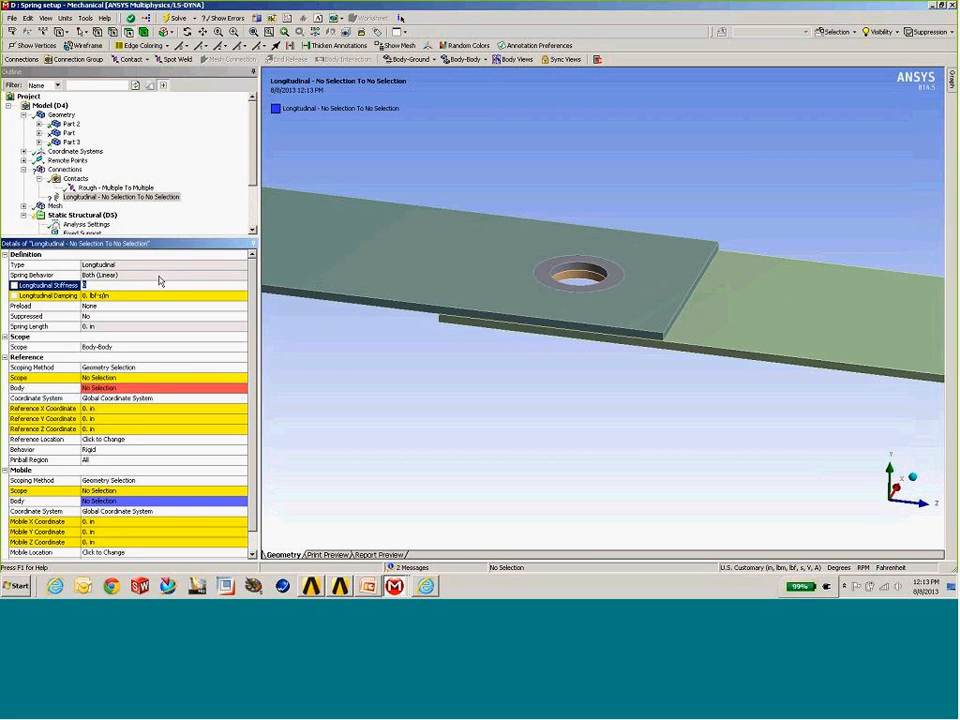
text(1e6)
key(Return)
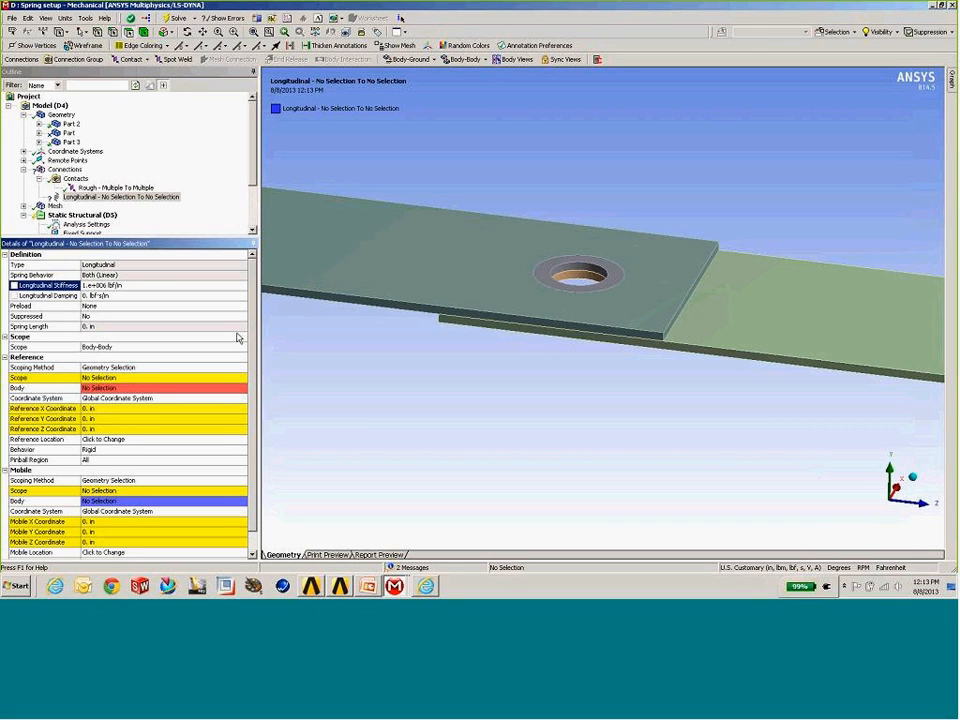
- Scope the spring's reference side to the ring face around the hole on the upper plate, keeping its behavior Rigid
click(110, 377)
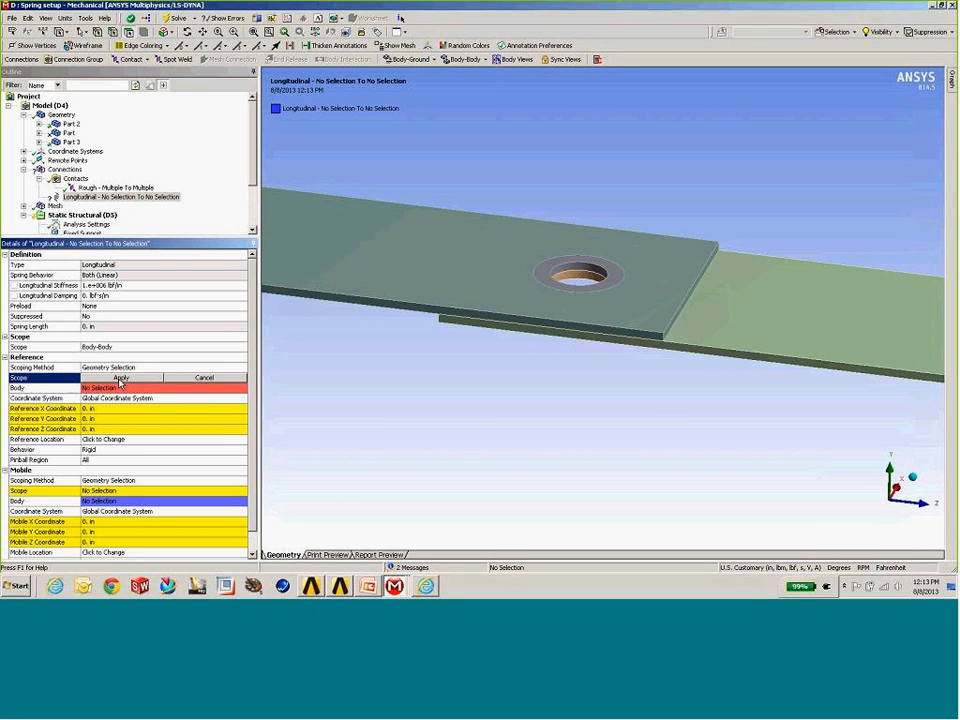
middle_drag(443, 202, 596, 249)
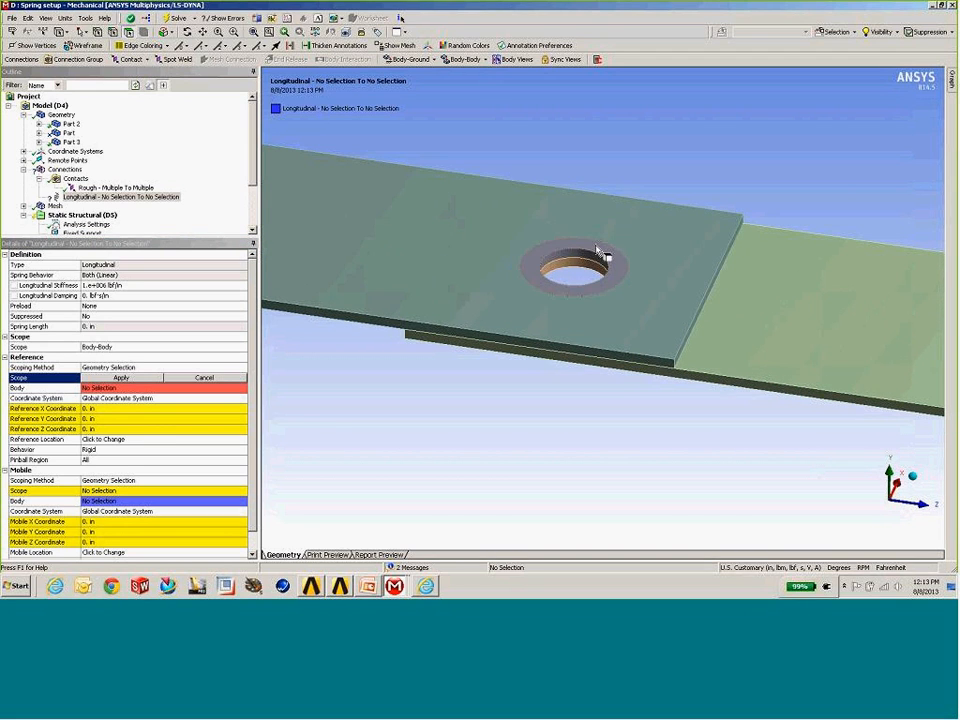
click(537, 265)
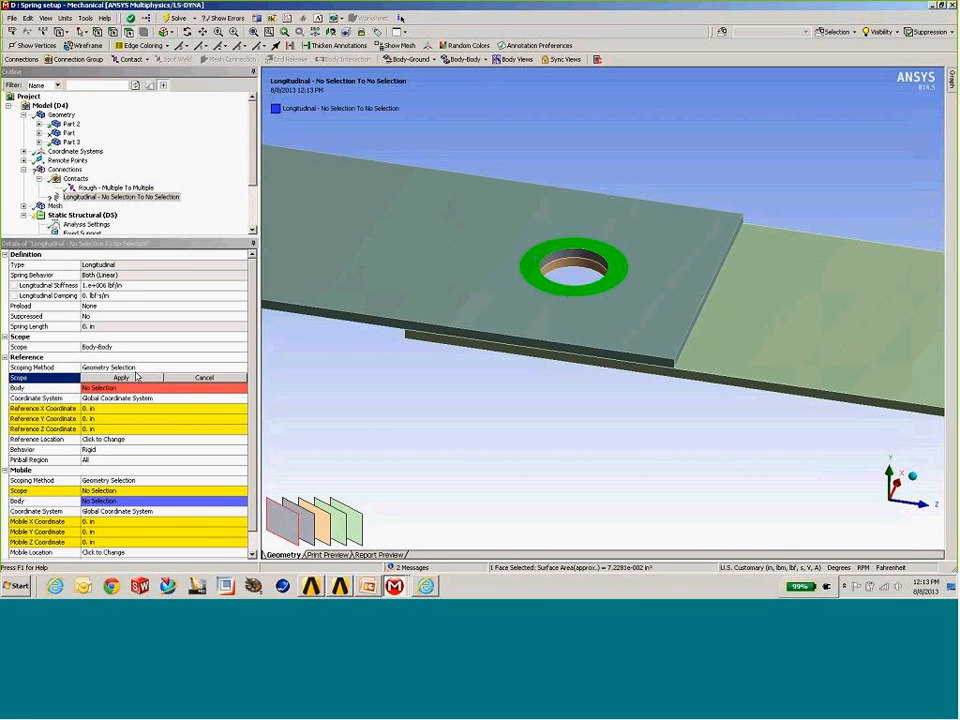
click(121, 378)
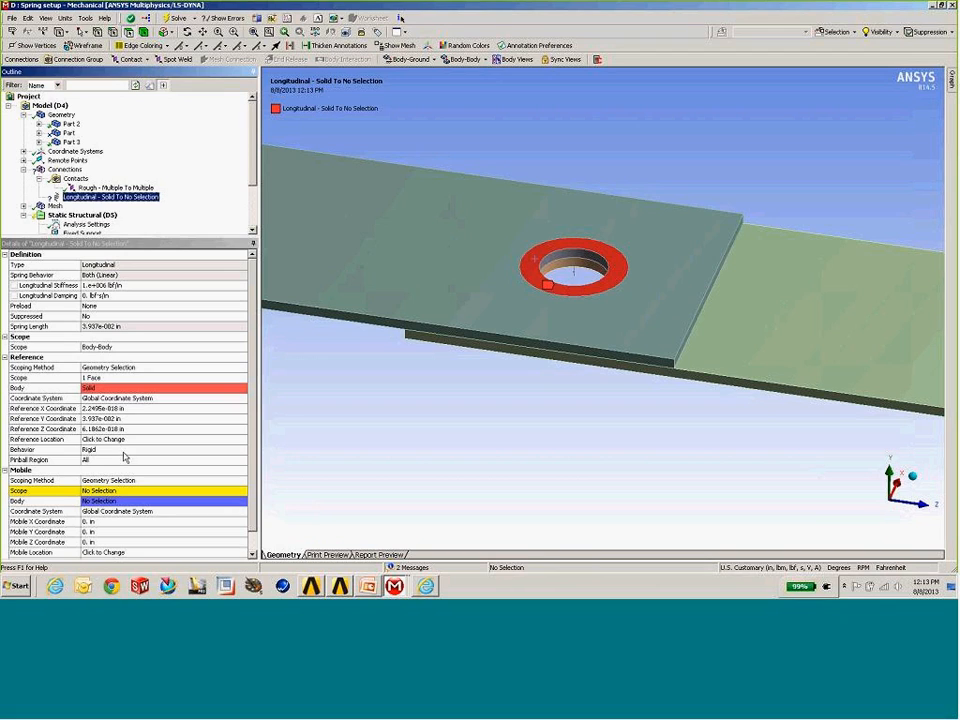
click(165, 450)
click(243, 450)
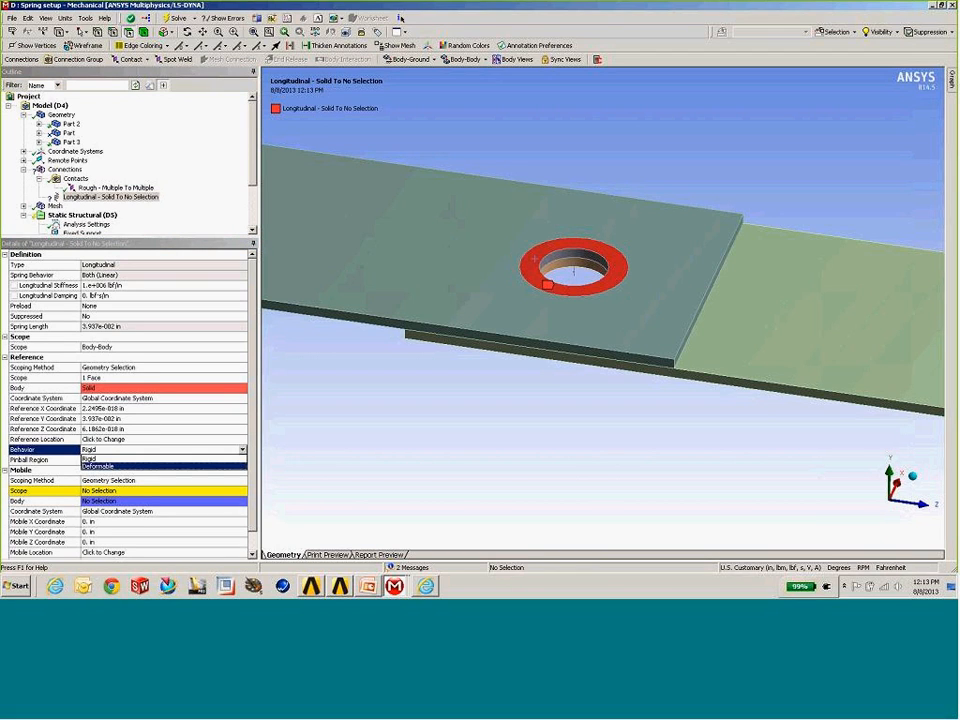
click(178, 458)
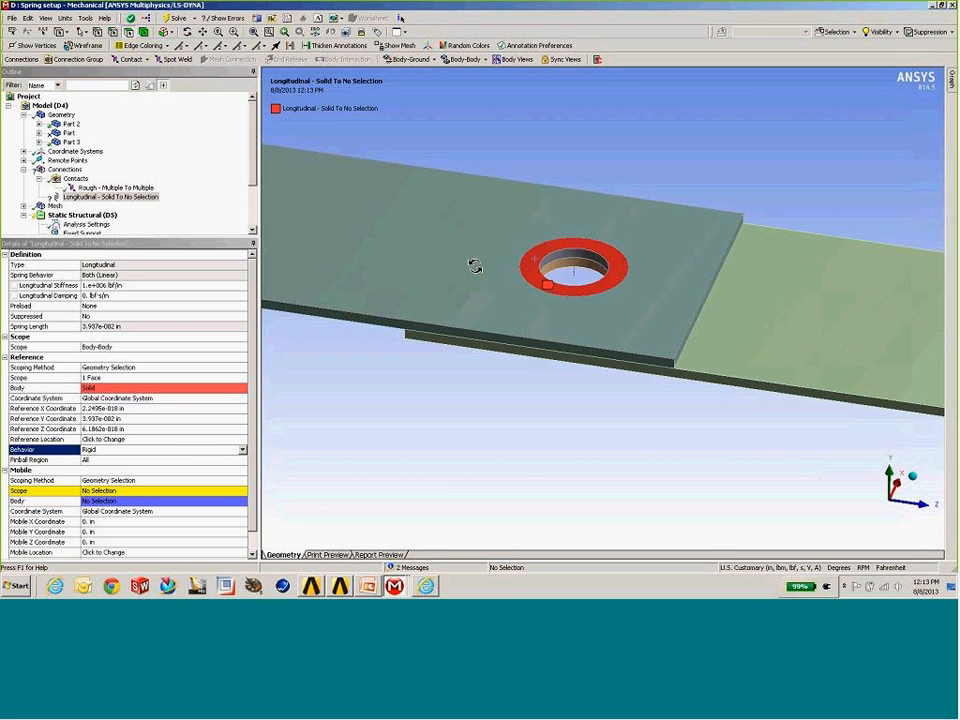
- Scope the spring's mobile side to the ring face around the hole on the underside of the lower plate
scroll(476, 263, up, 2)
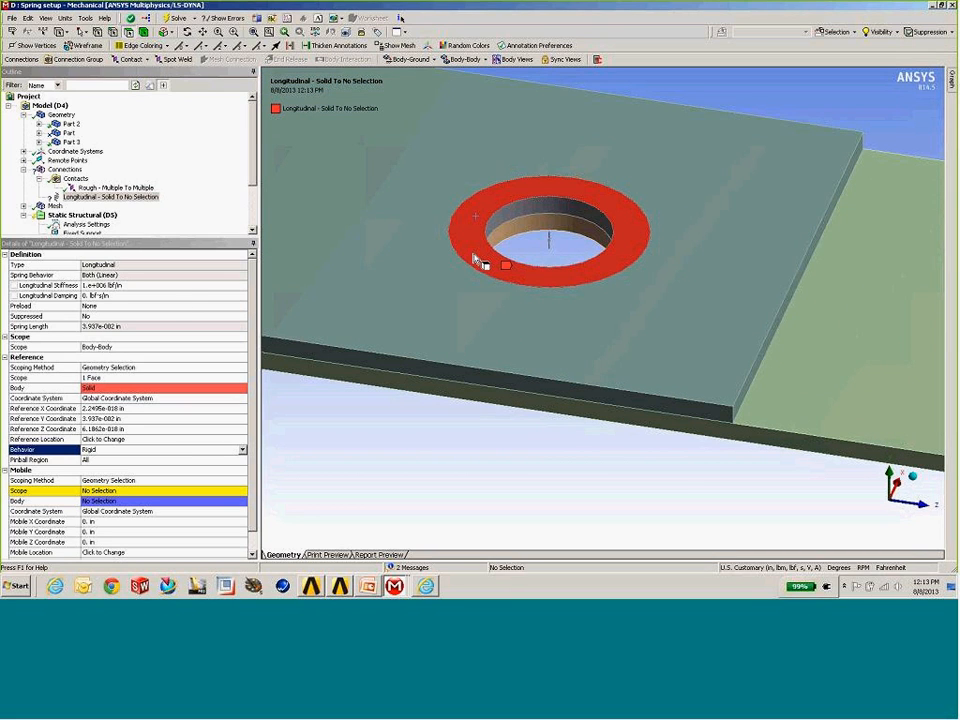
scroll(476, 262, up, 1)
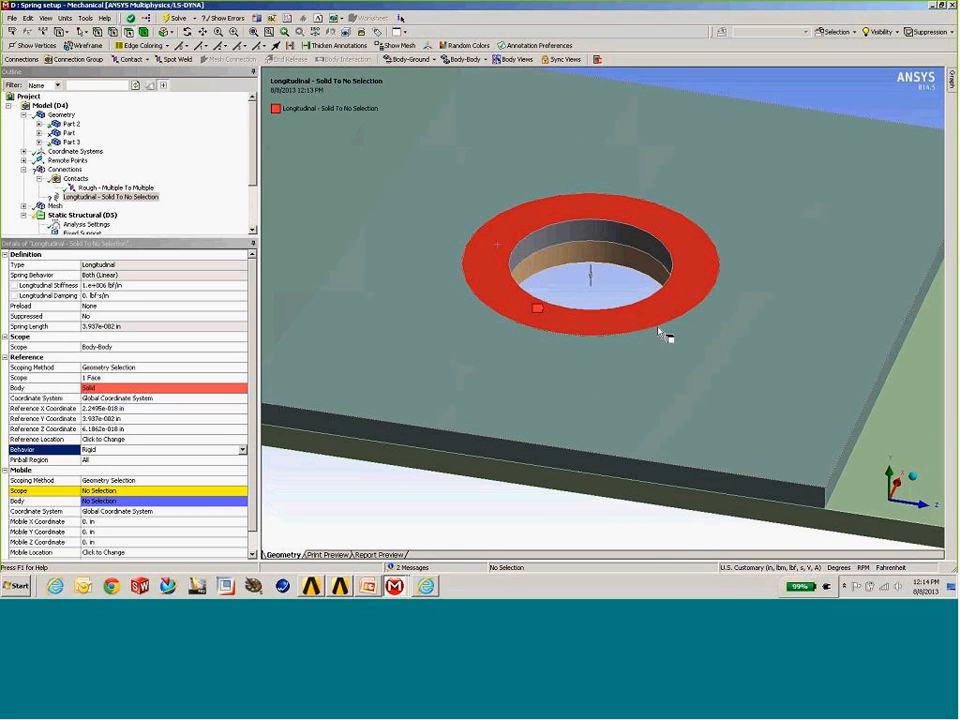
middle_drag(658, 328, 650, 302)
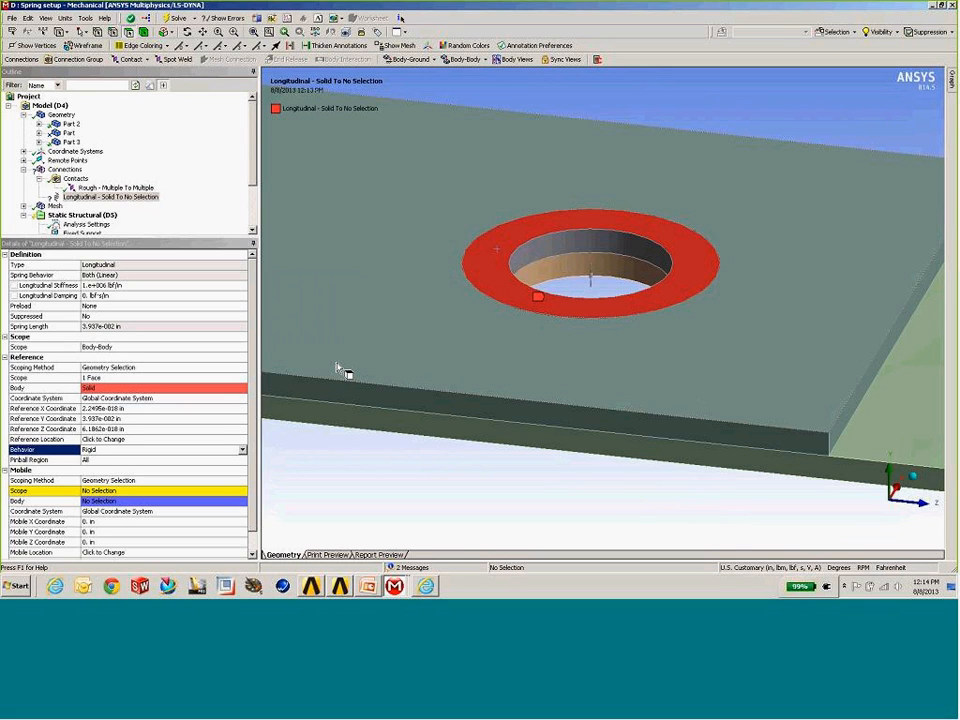
middle_drag(336, 364, 330, 250)
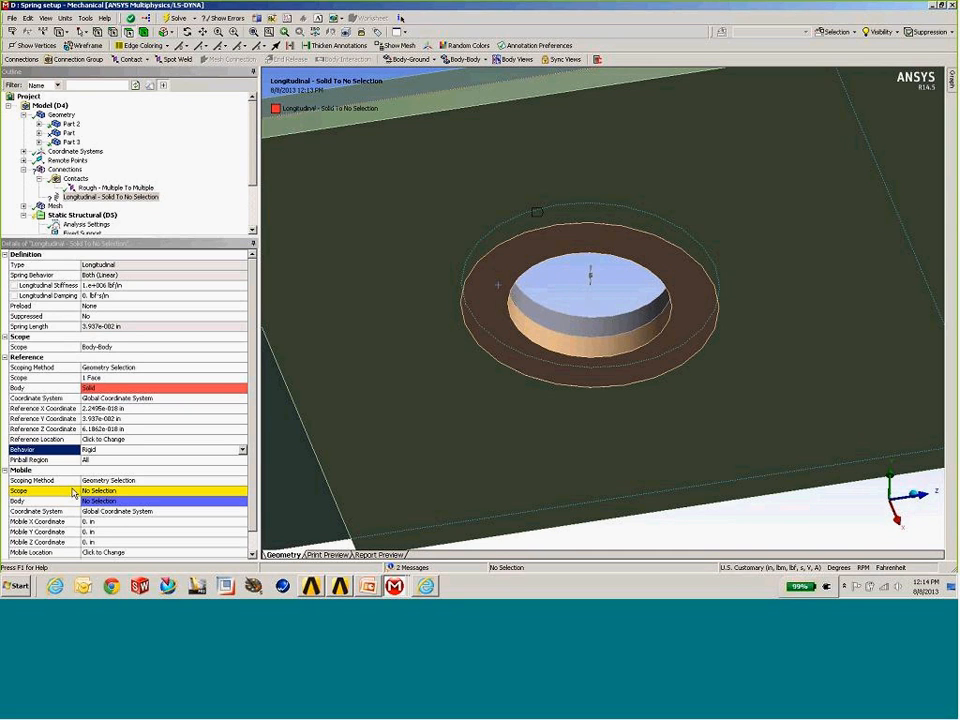
click(73, 492)
click(489, 302)
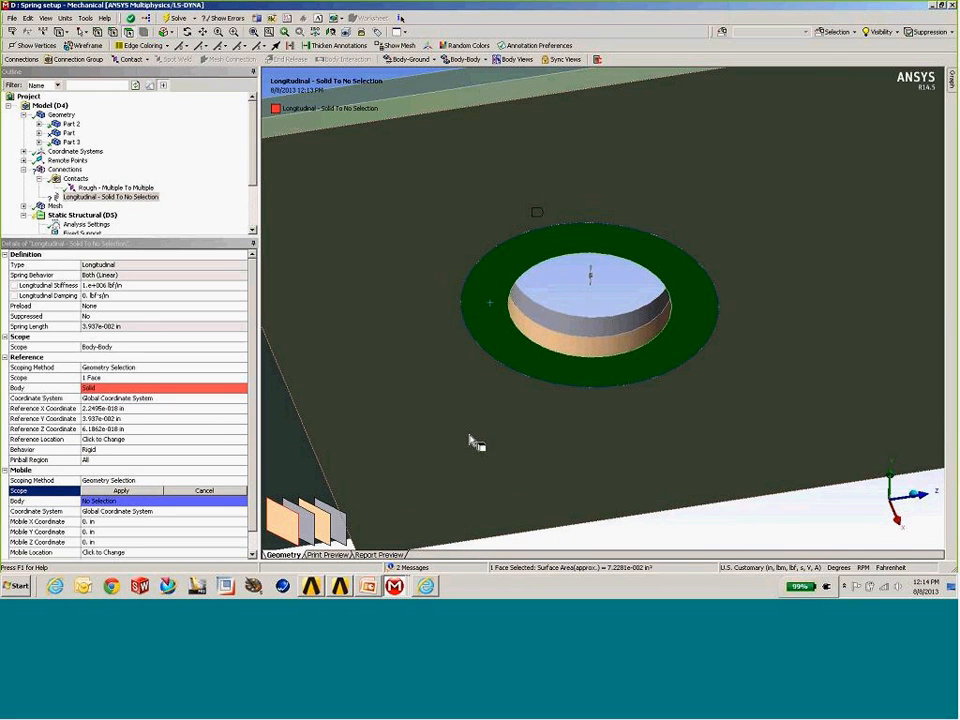
scroll(471, 443, down, 2)
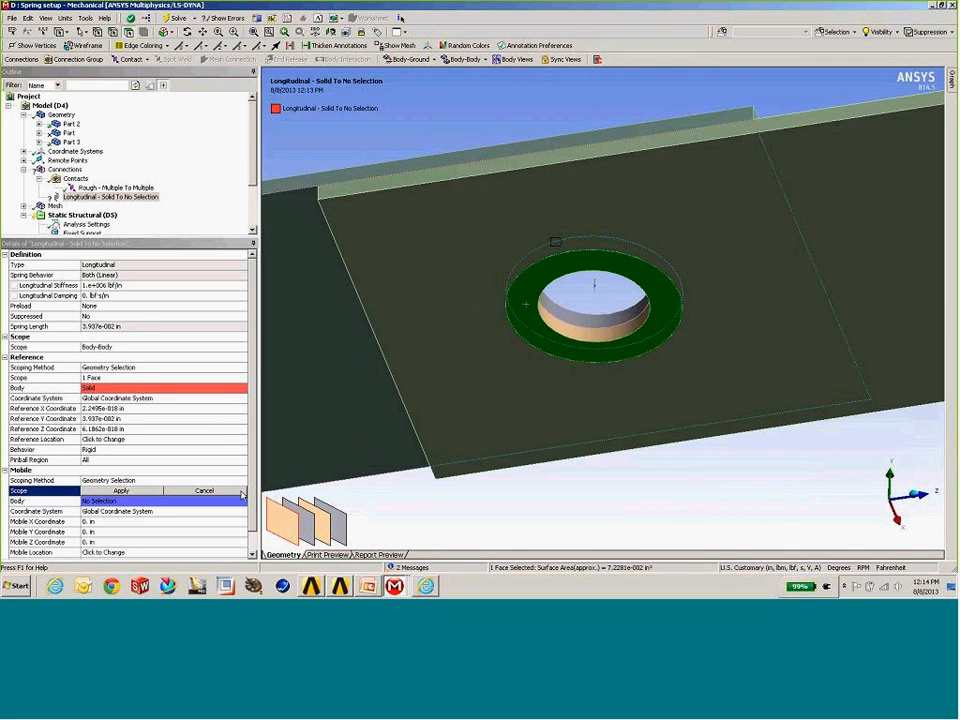
click(150, 491)
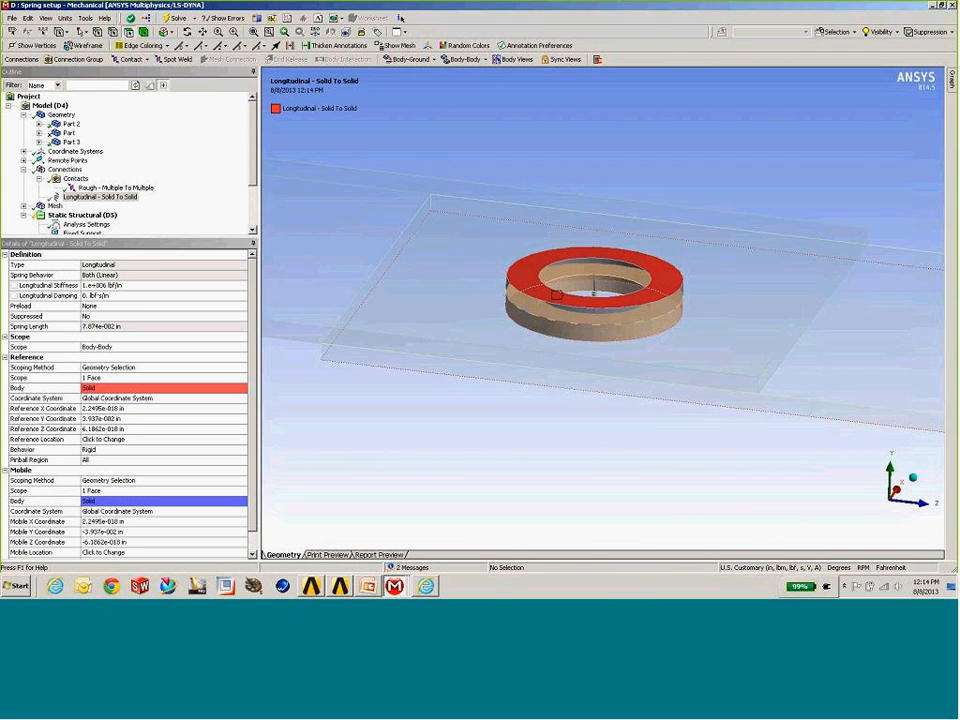
- Inspect the longitudinal spring between the two ring faces and suppress it
scroll(672, 318, up, 4)
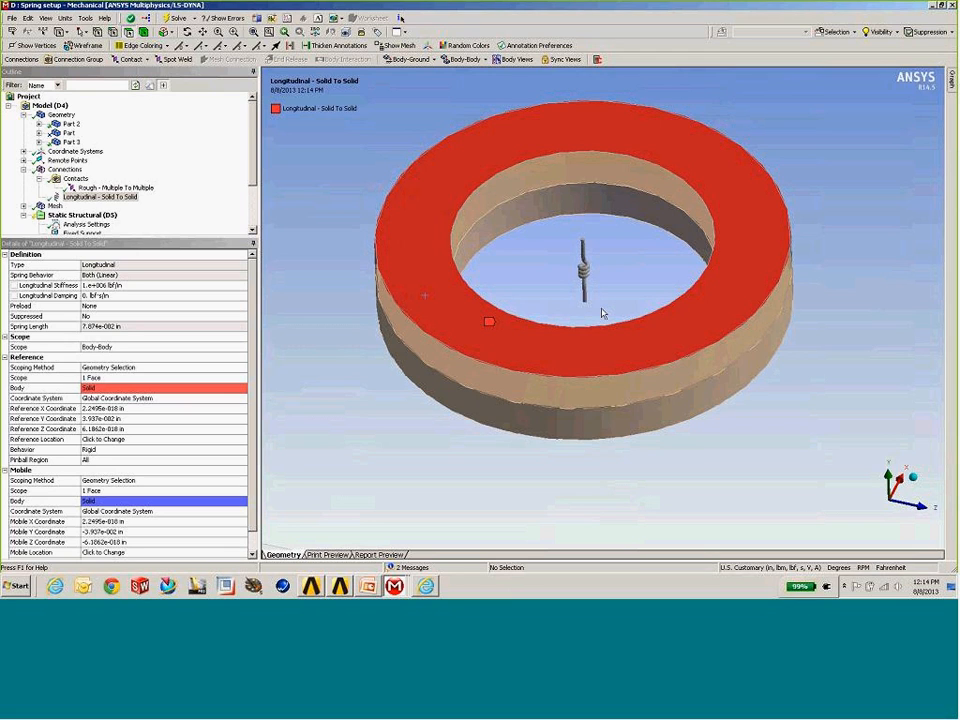
mouse_move(636, 311)
middle_down()
mouse_move(643, 283)
mouse_move(645, 330)
middle_up()
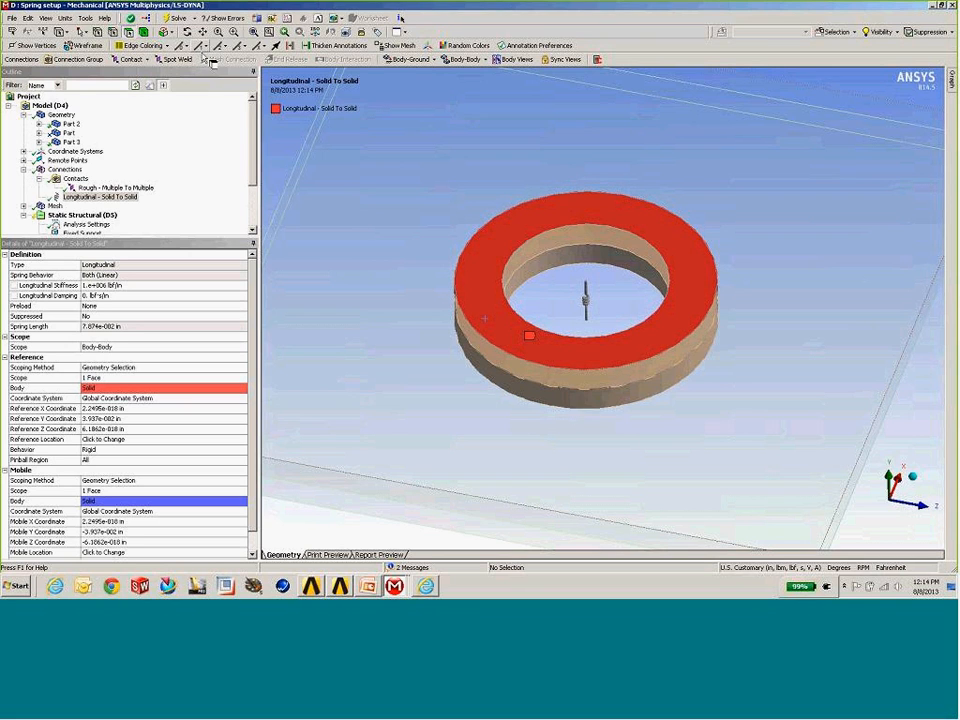
right_click(125, 198)
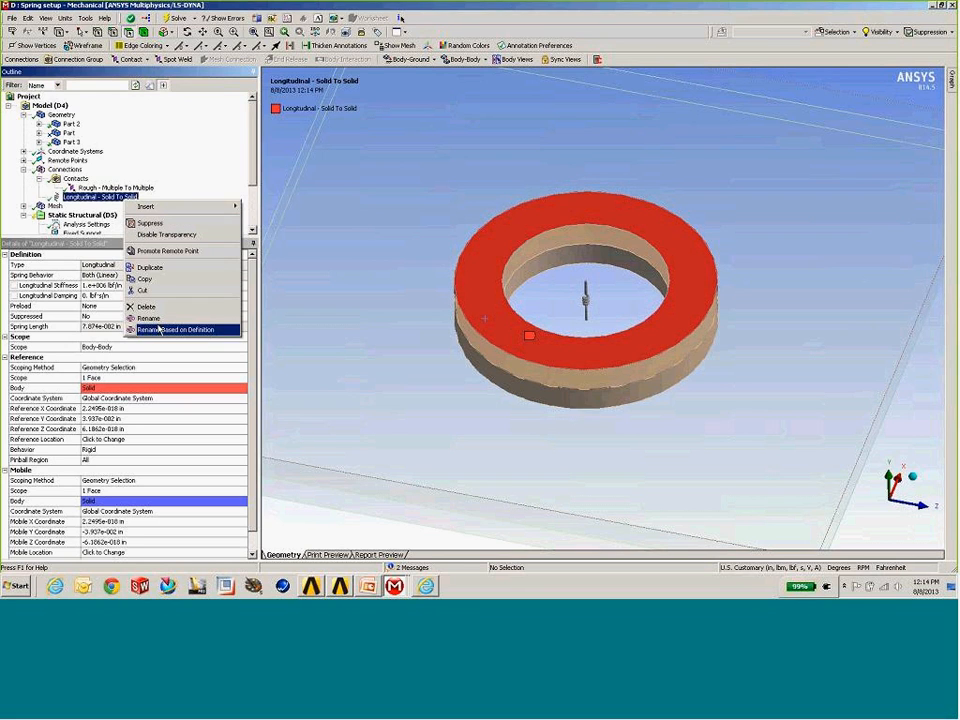
click(150, 223)
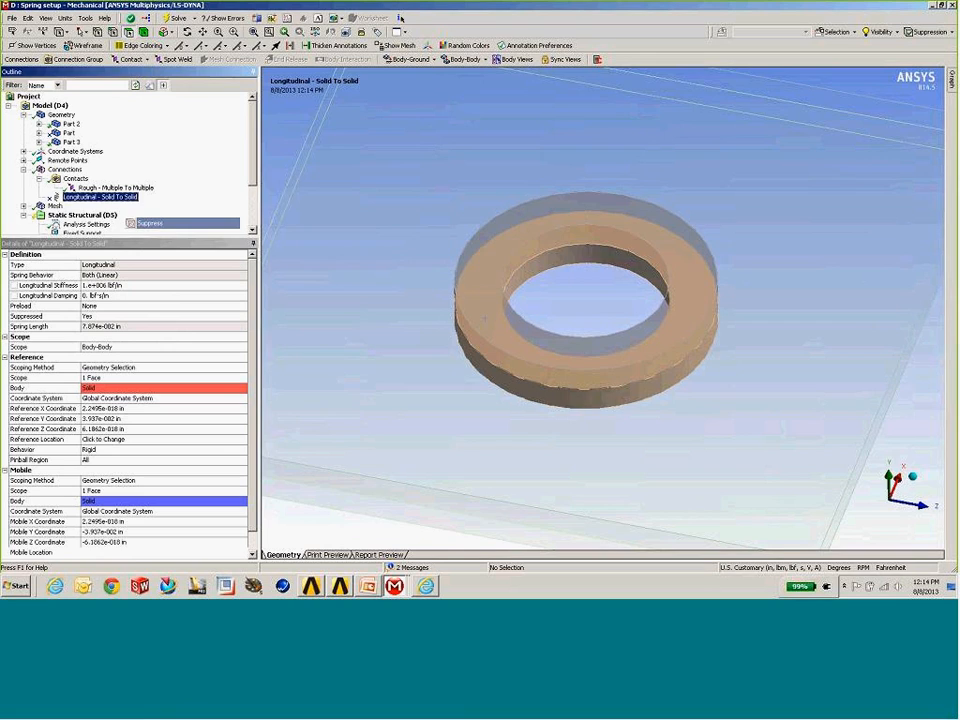
middle_drag(485, 318, 487, 319)
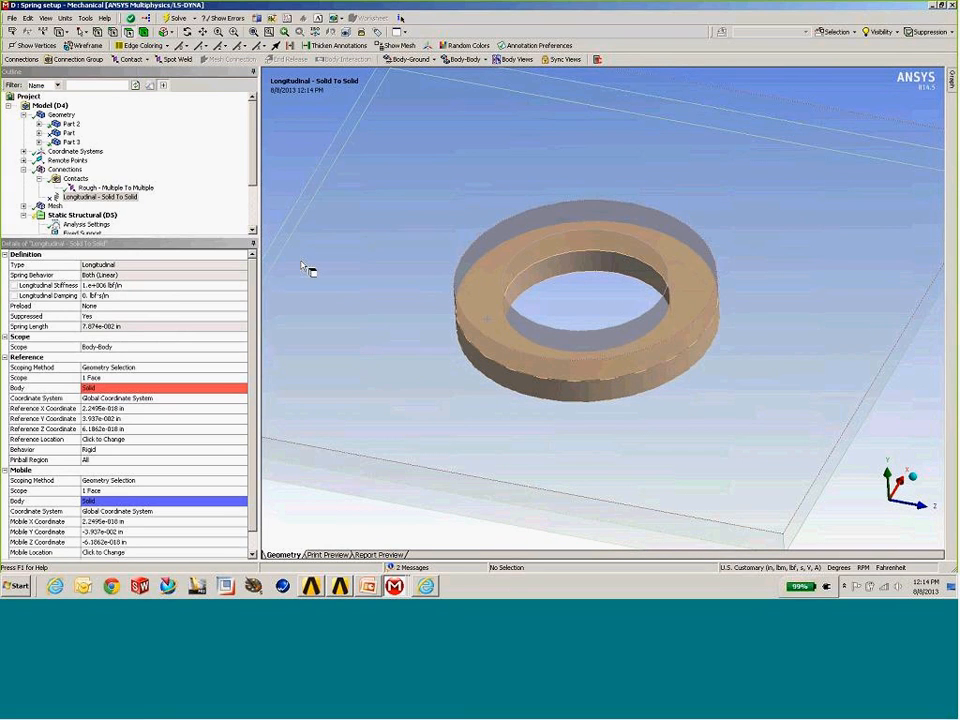
- Examine the existing bottom remote point and the top and bot coordinate systems at the hole
click(23, 160)
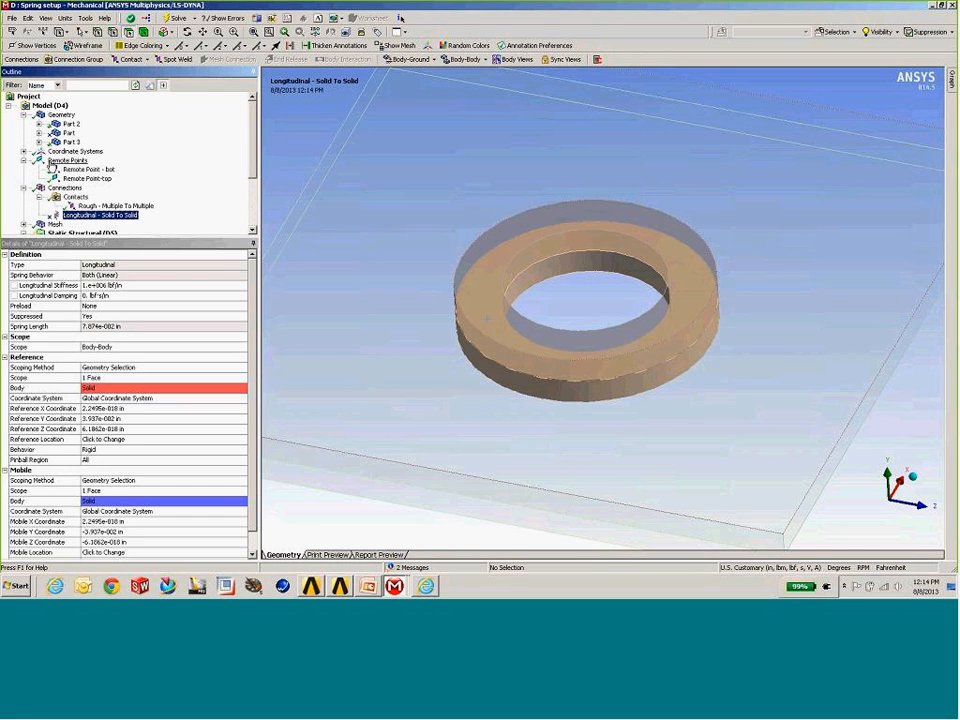
click(85, 169)
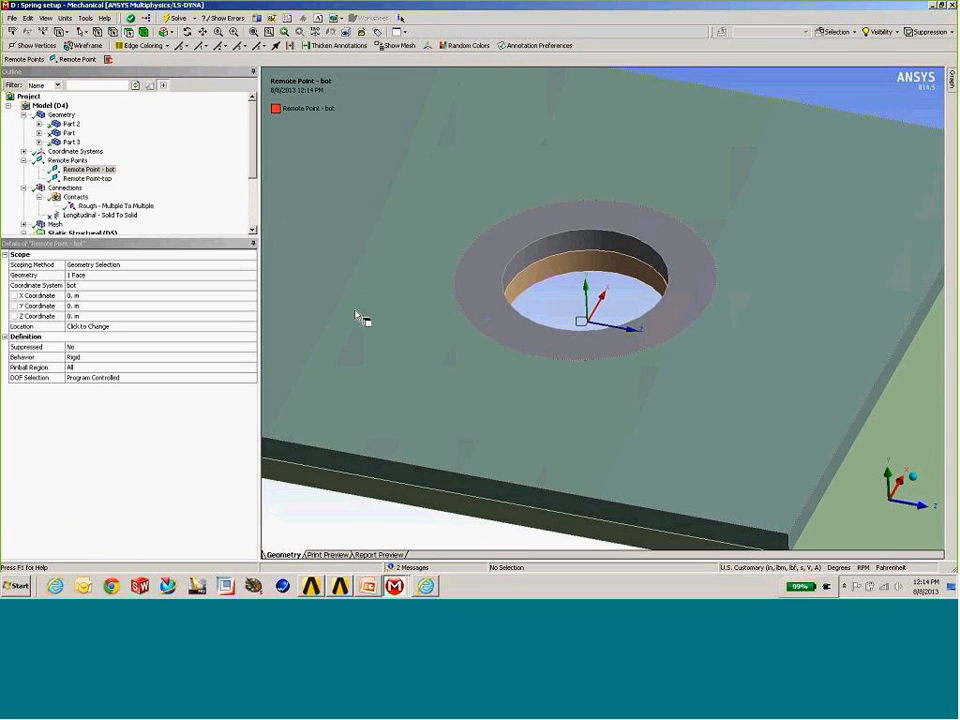
click(23, 151)
click(68, 170)
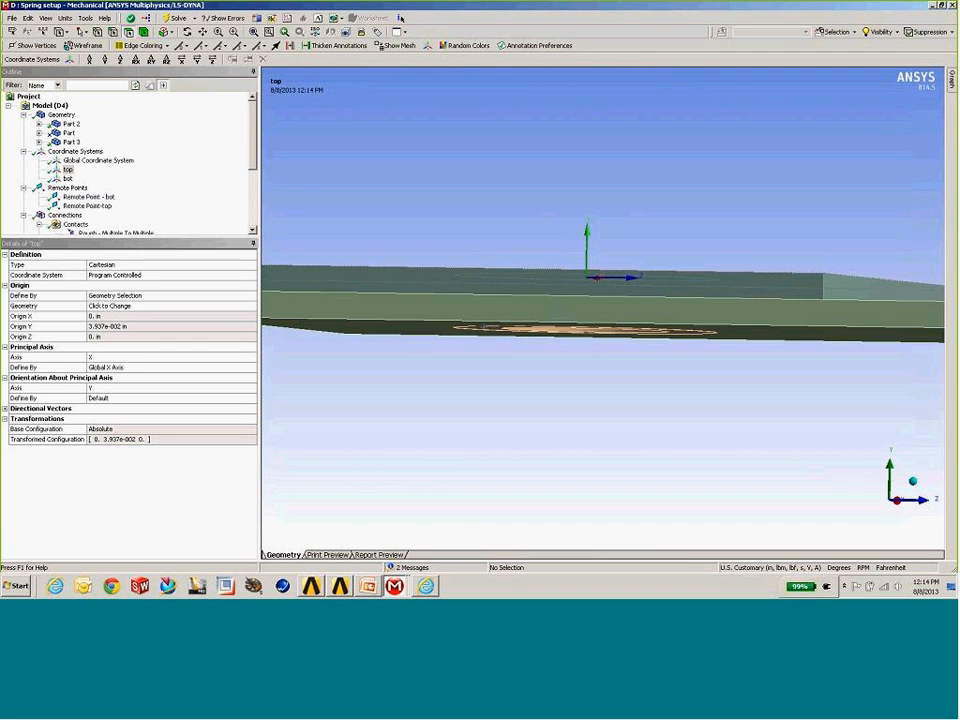
key(Down)
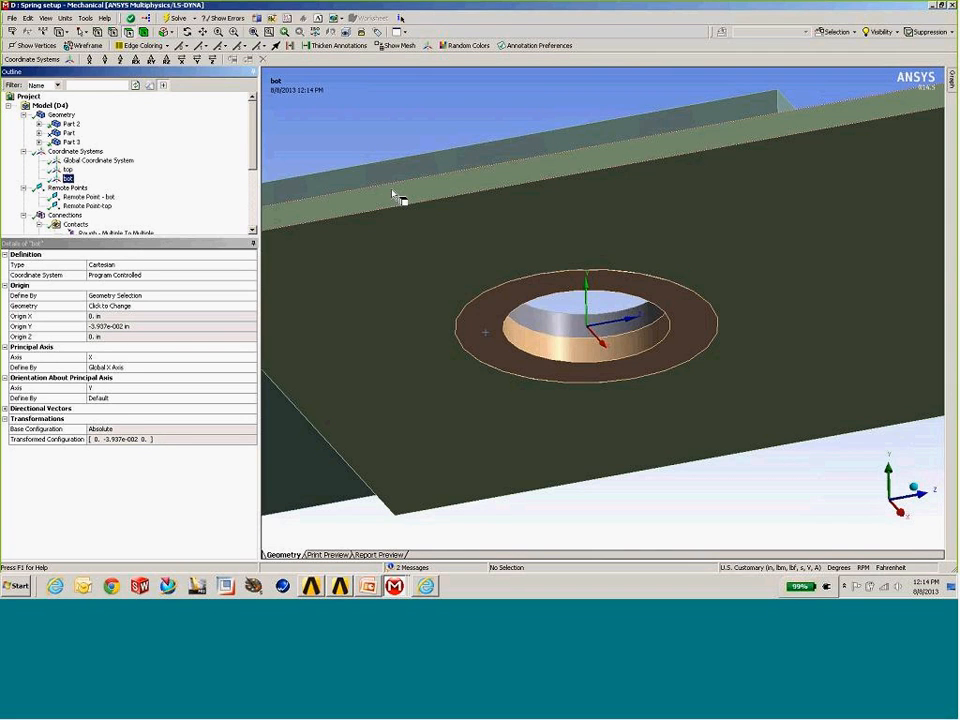
click(89, 197)
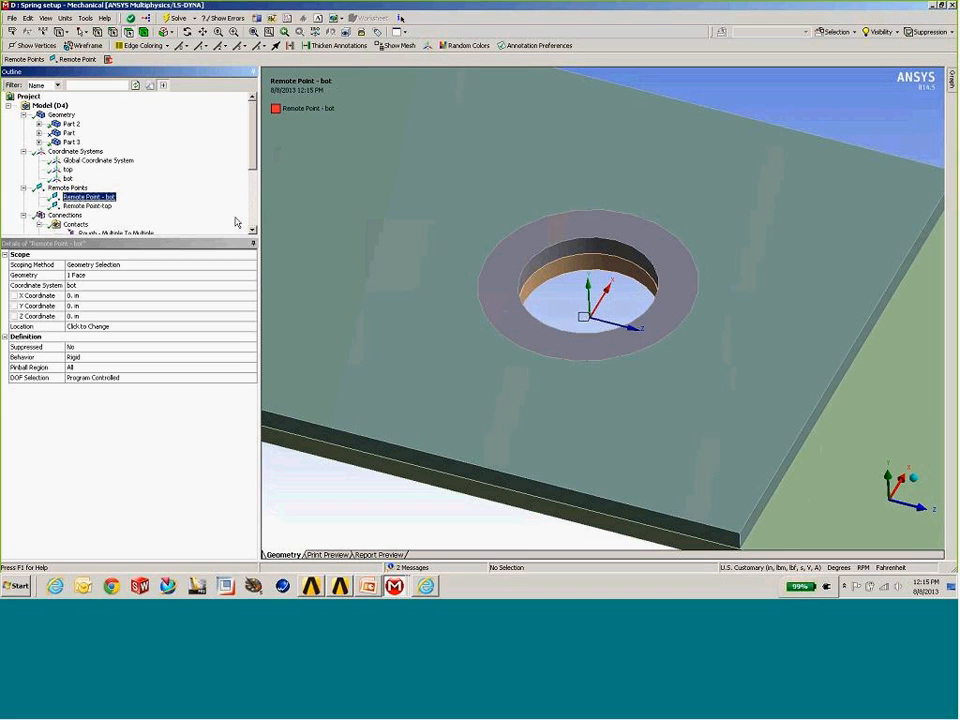
middle_drag(567, 445, 588, 314)
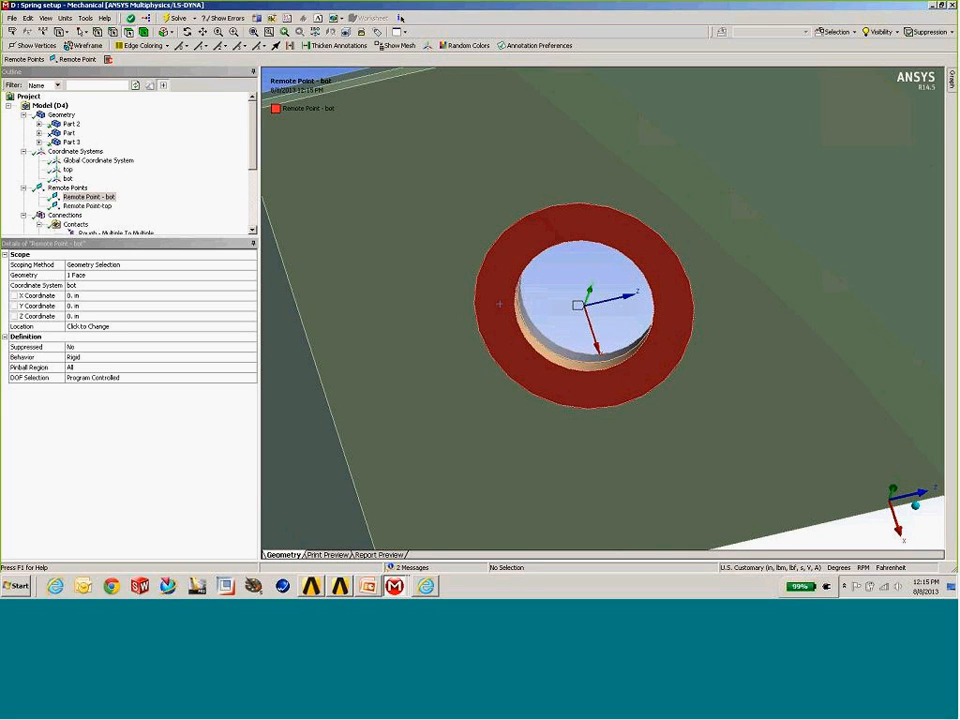
- Review the behavior options of the bottom remote point, keeping Rigid, and examine its position at the hole
middle_drag(553, 270, 541, 397)
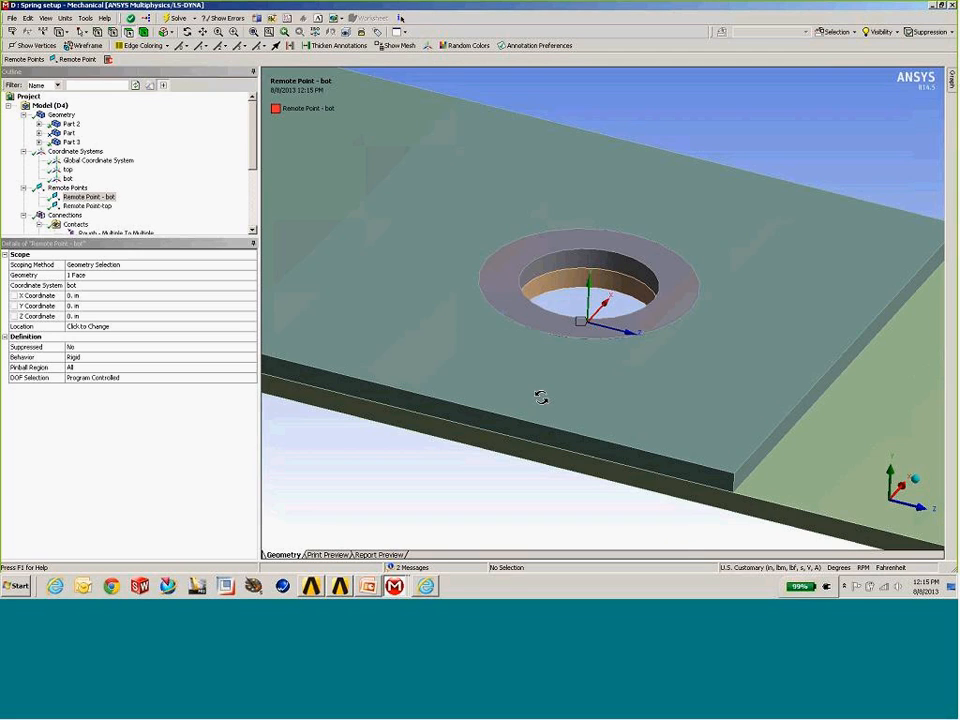
click(107, 207)
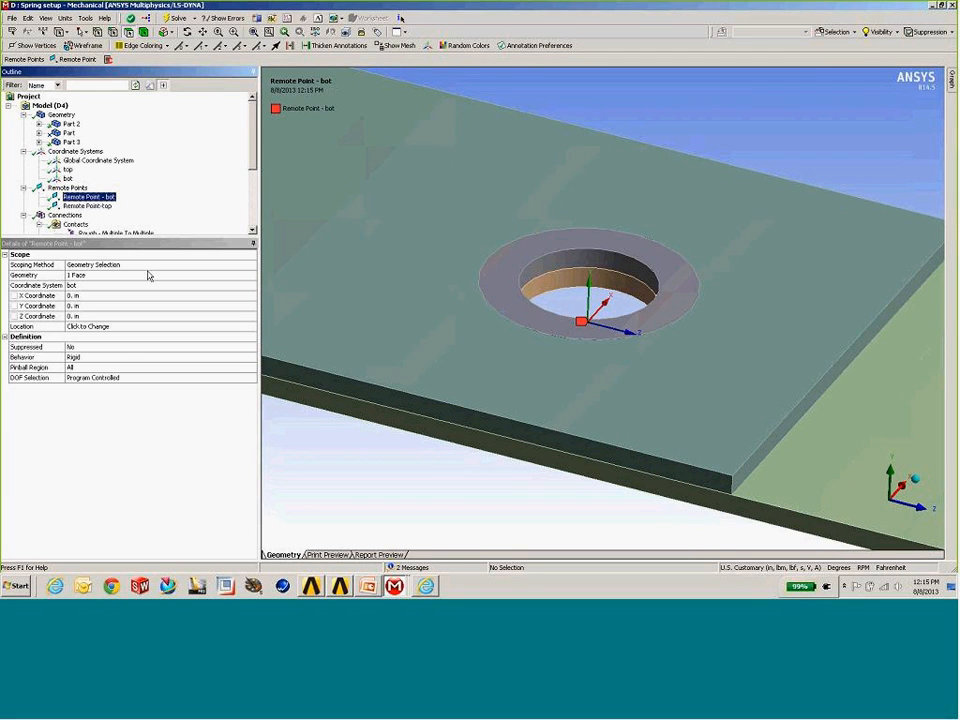
click(125, 359)
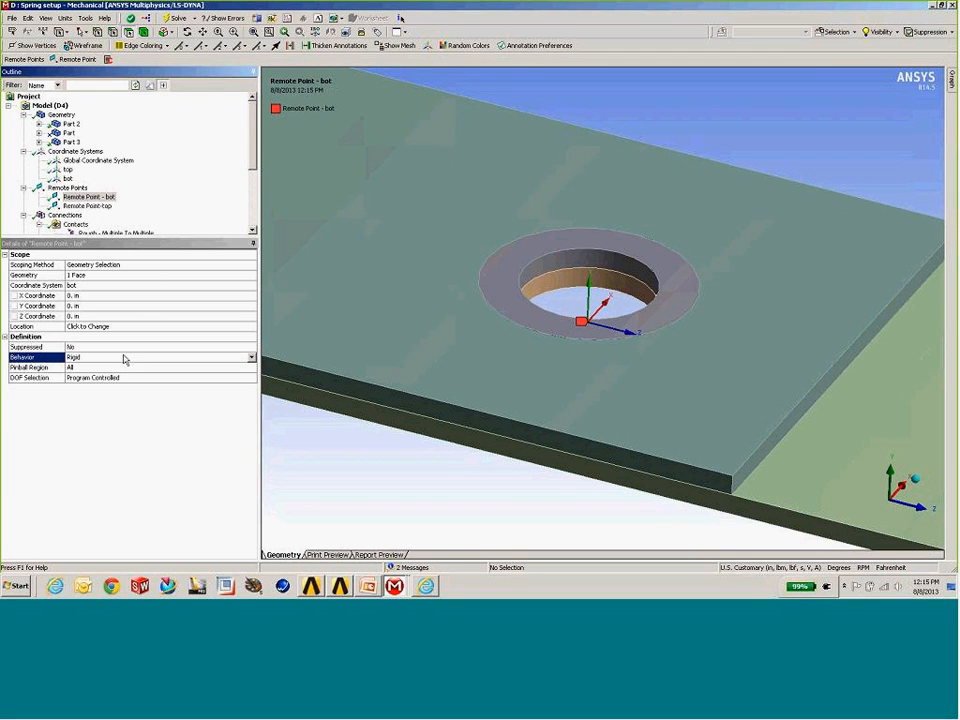
click(251, 357)
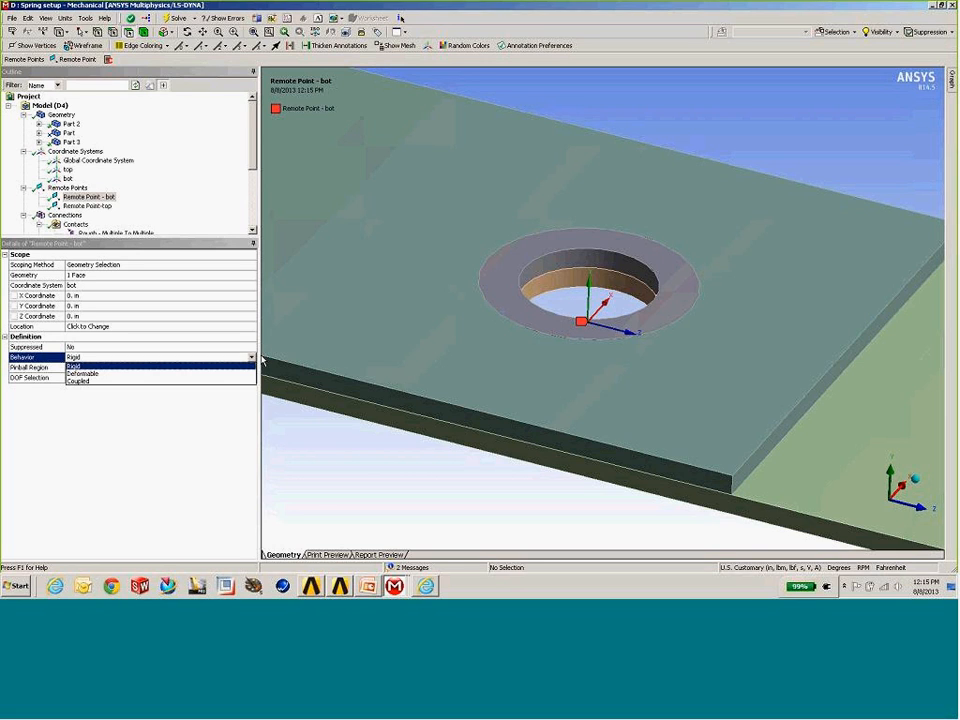
click(141, 366)
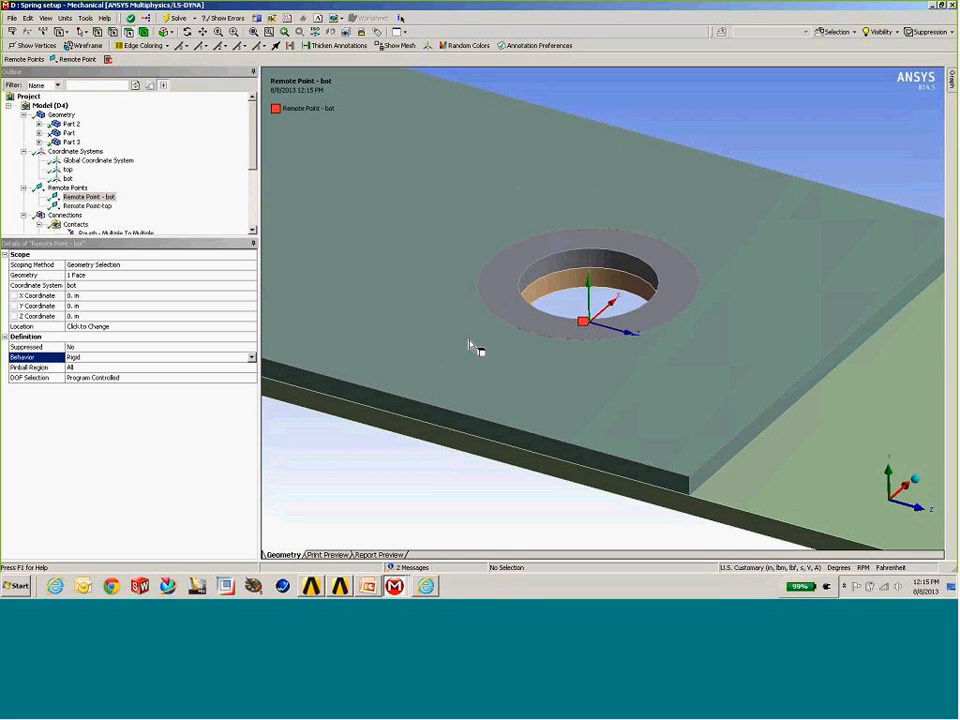
middle_drag(470, 345, 512, 345)
scroll(512, 345, up, 3)
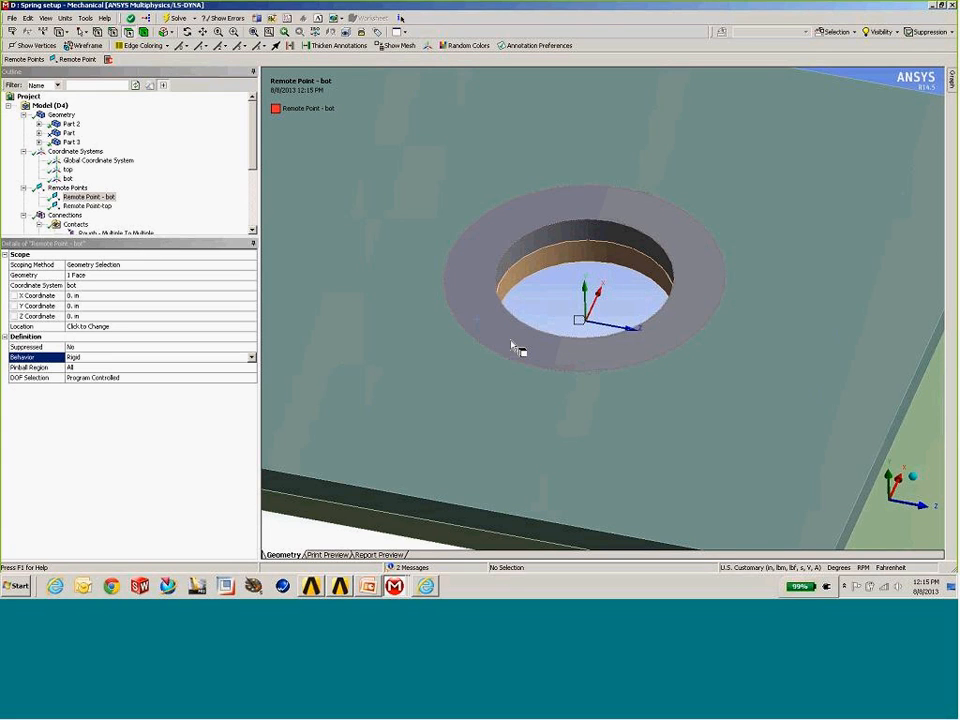
scroll(512, 345, down, 2)
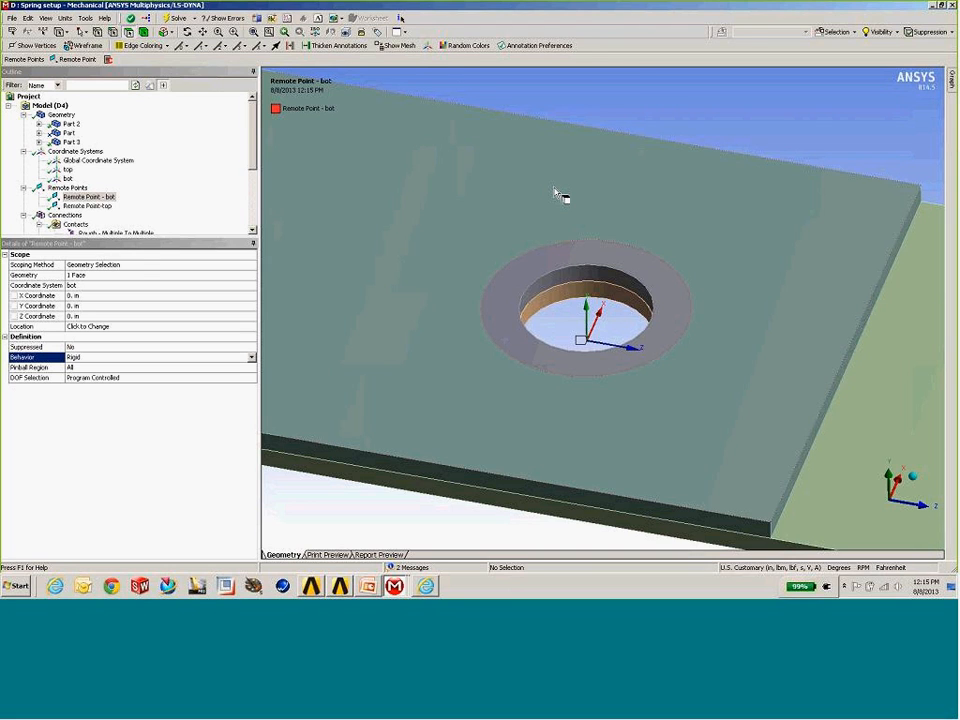
- Add a second body-to-body spring to the connections and set its longitudinal stiffness to 1e6 lbf/in
click(65, 215)
scroll(65, 215, down, 3)
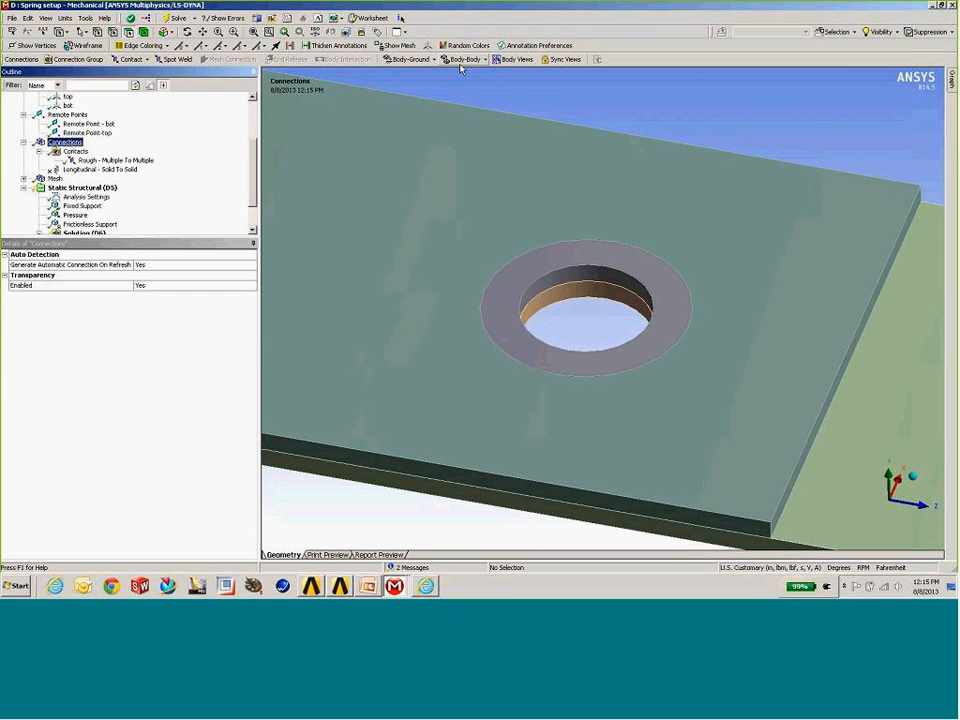
click(462, 62)
click(475, 203)
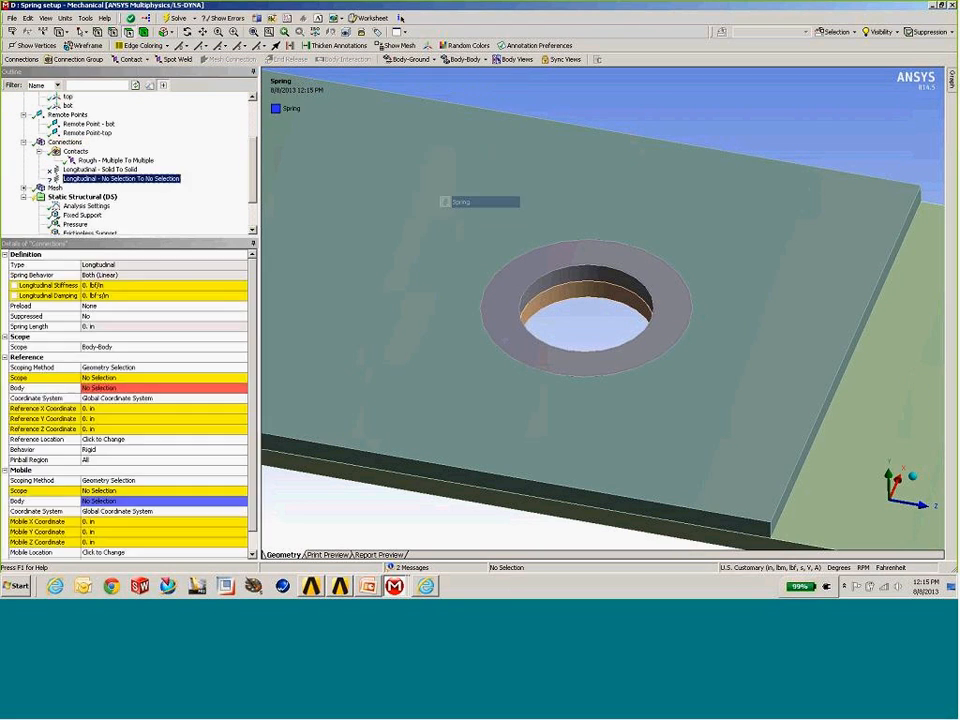
click(163, 286)
text(1e6)
key(Return)
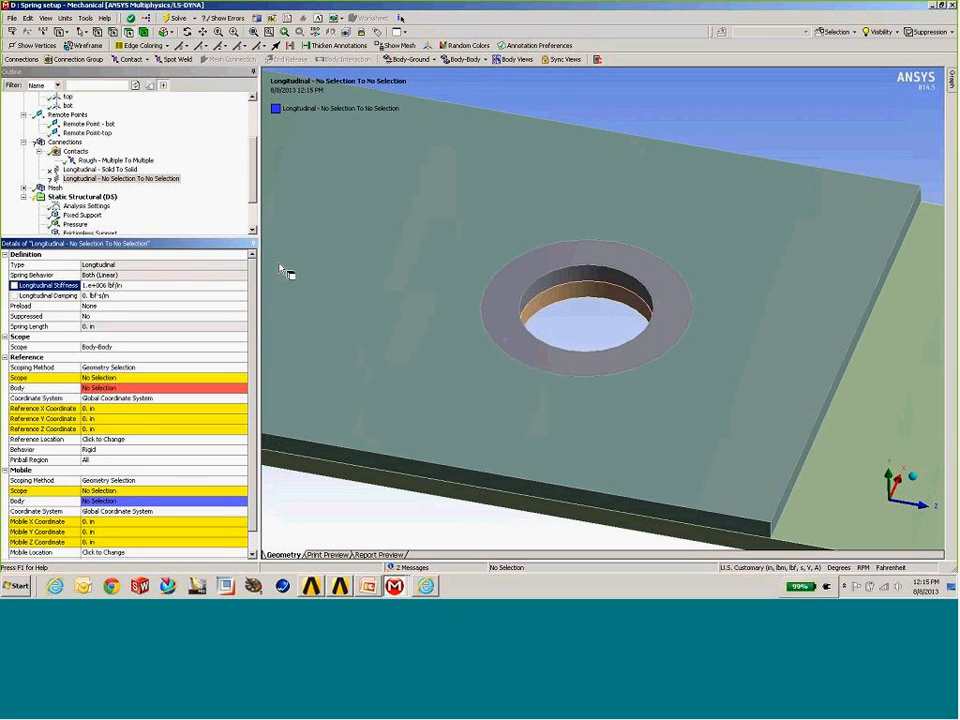
- Scope the new spring's reference side by remote point, using Remote Point-top
click(194, 369)
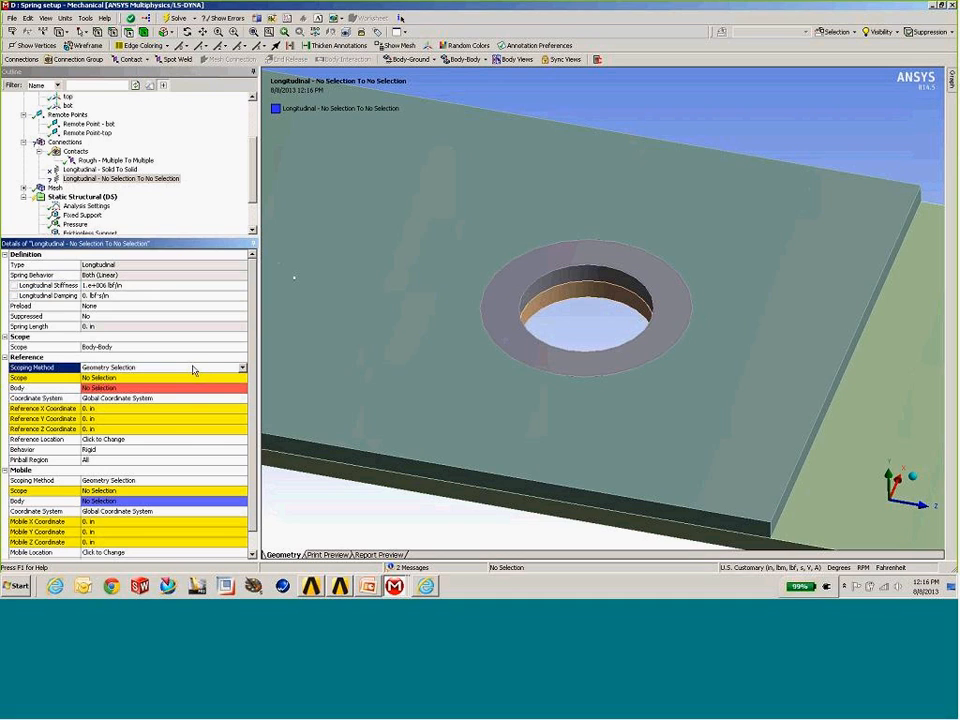
click(194, 369)
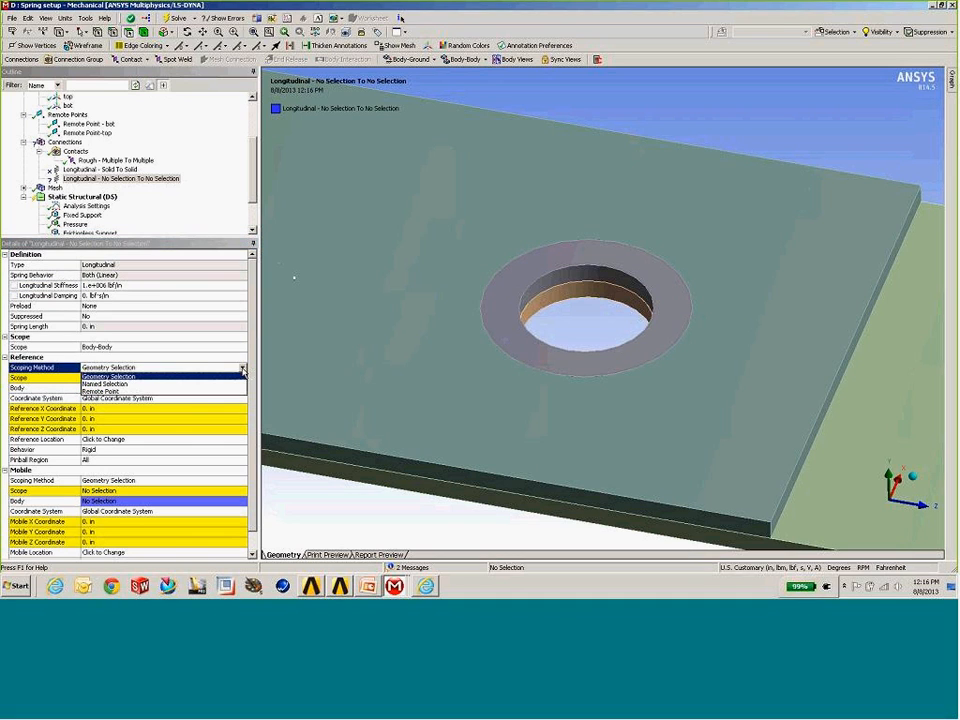
click(100, 391)
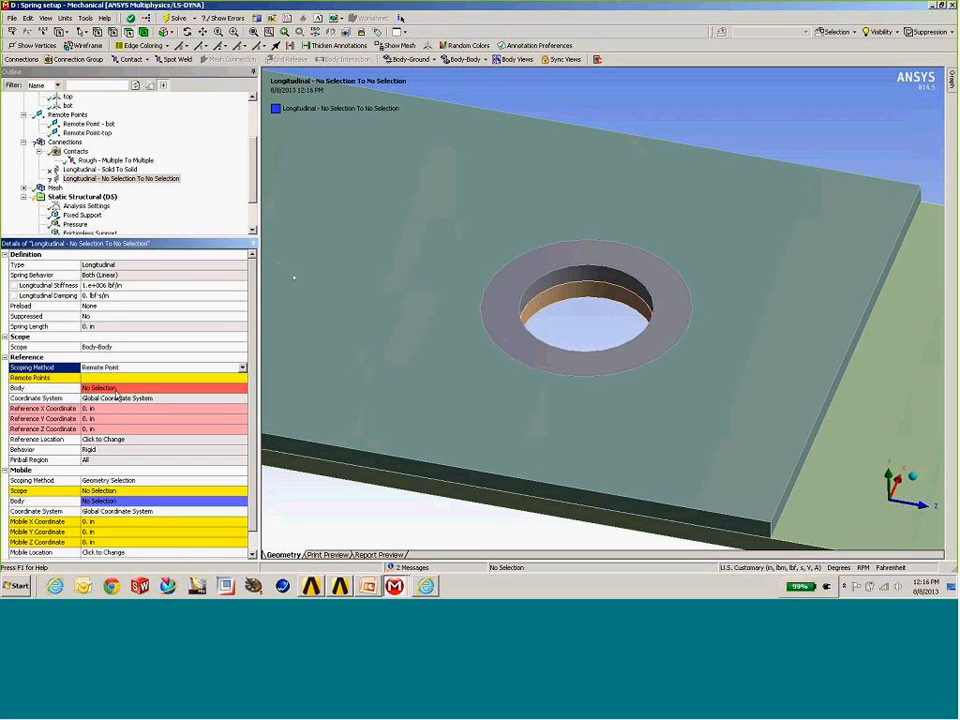
click(233, 379)
click(233, 379)
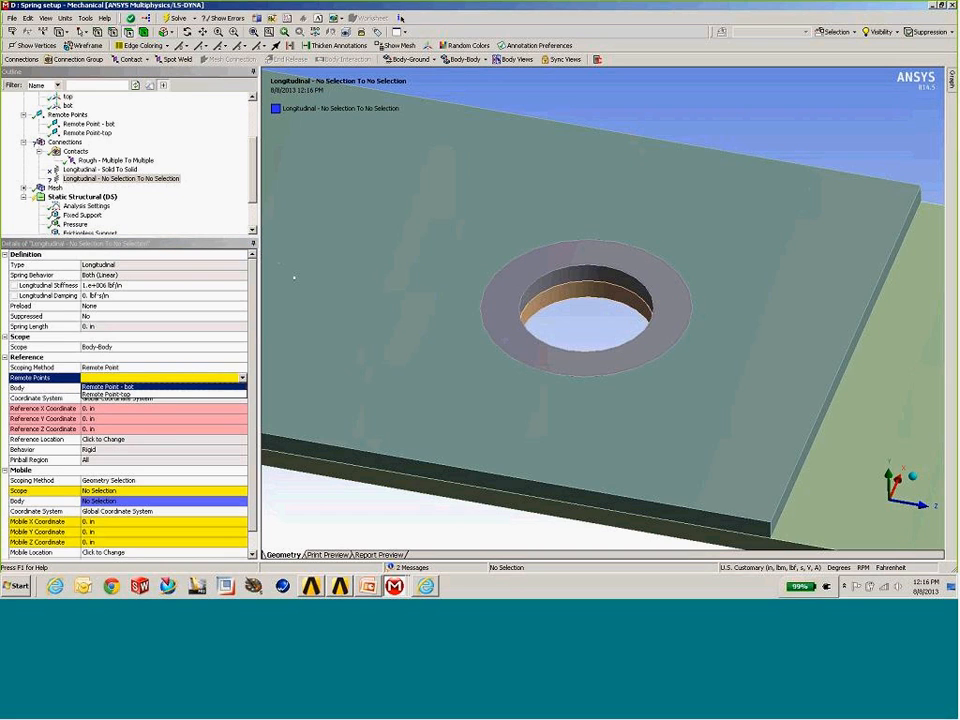
click(127, 396)
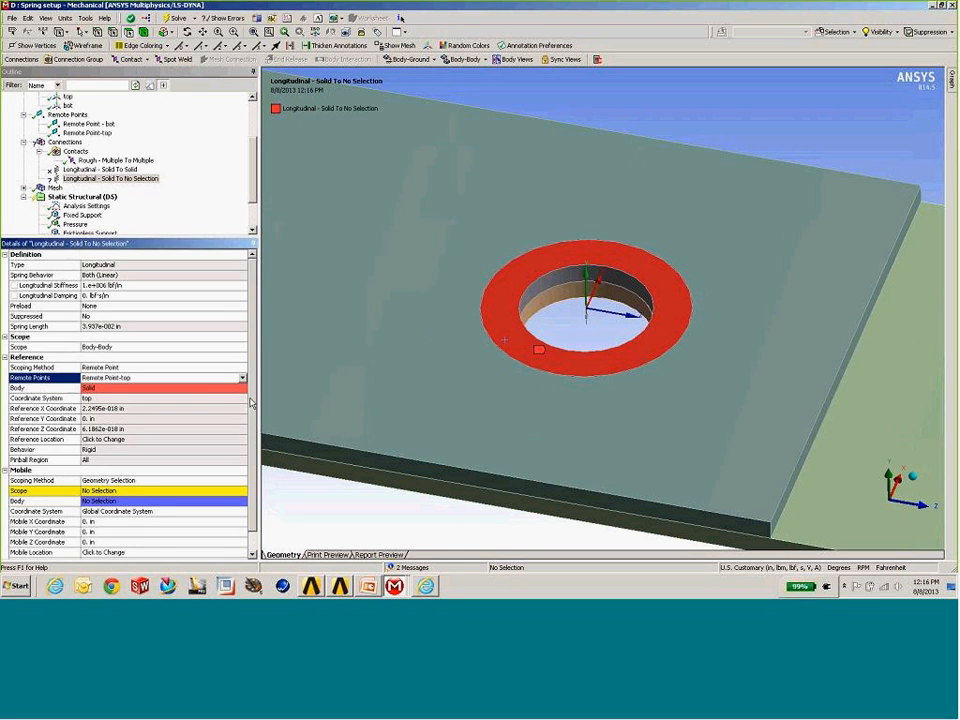
- Scope the new spring's mobile side by remote point, using Remote Point - bot
scroll(208, 485, down, 1)
click(200, 459)
click(190, 459)
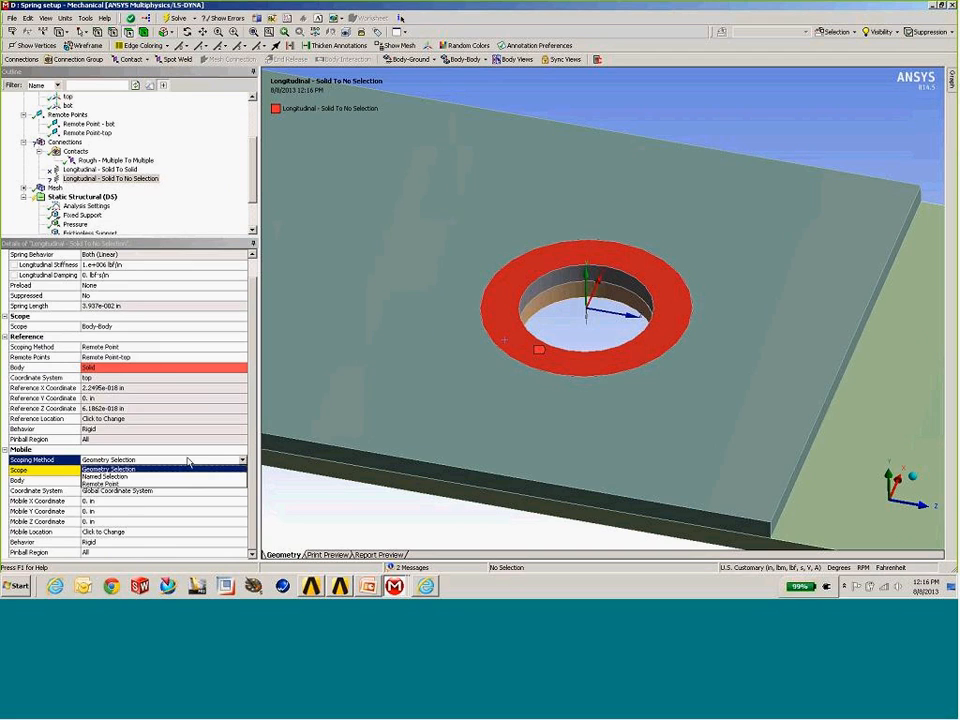
click(124, 484)
click(200, 491)
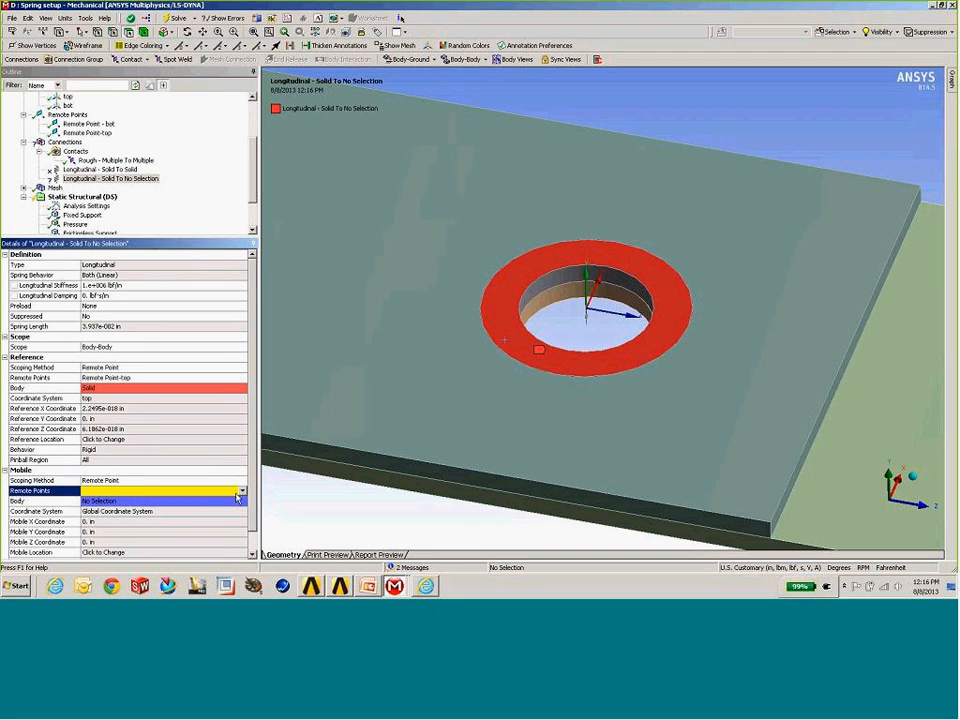
click(242, 491)
click(140, 499)
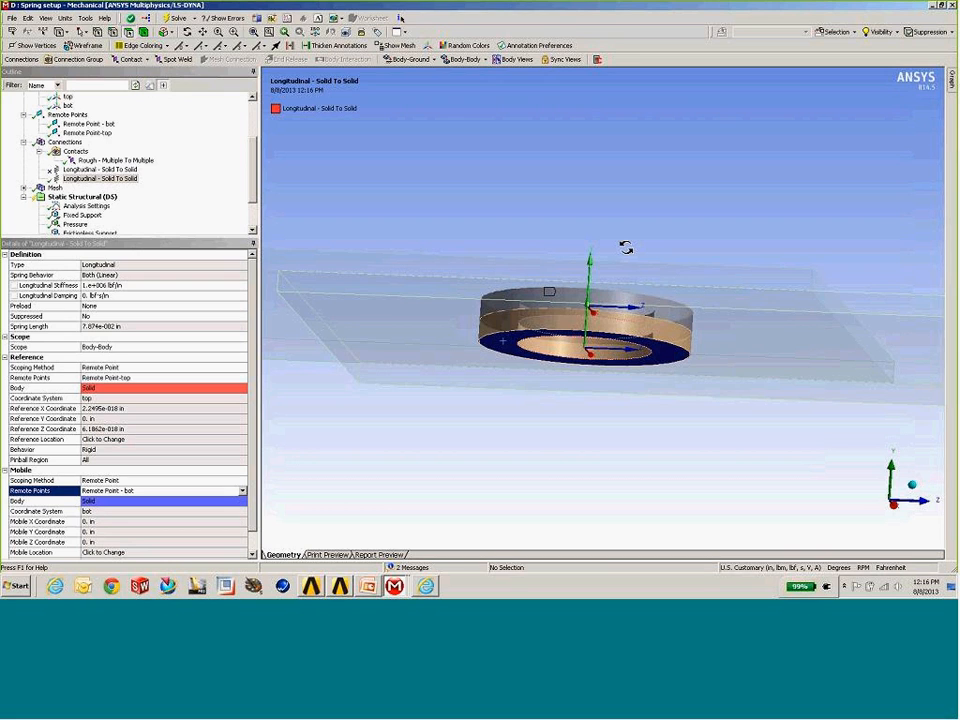
- Inspect the spring between the two remote points and mark its longitudinal stiffness as a parameter
middle_drag(626, 247, 601, 301)
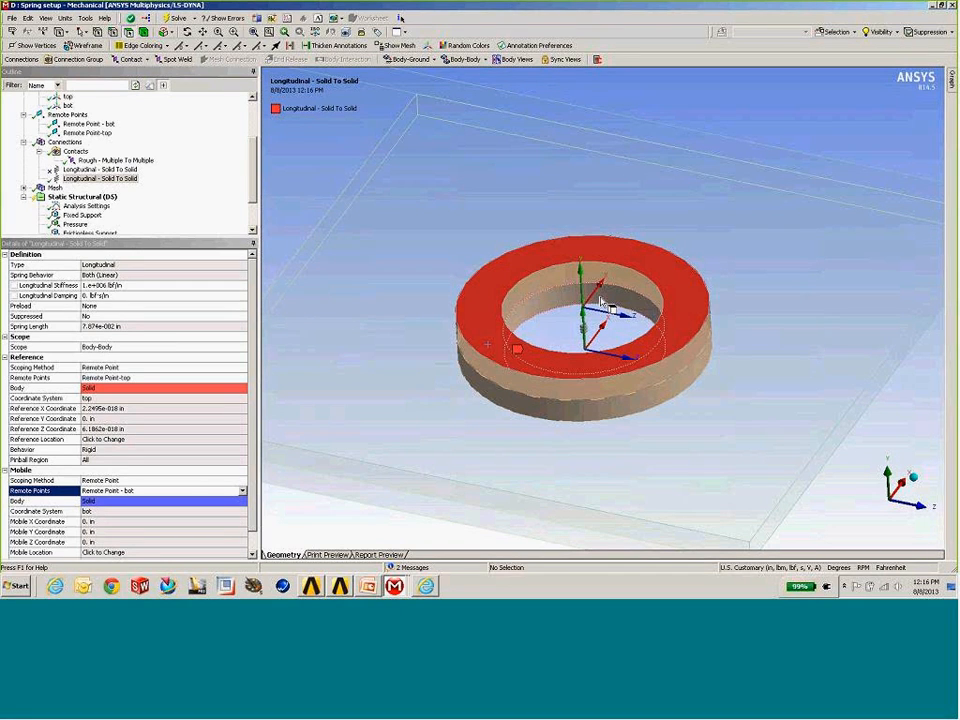
middle_drag(601, 300, 587, 346)
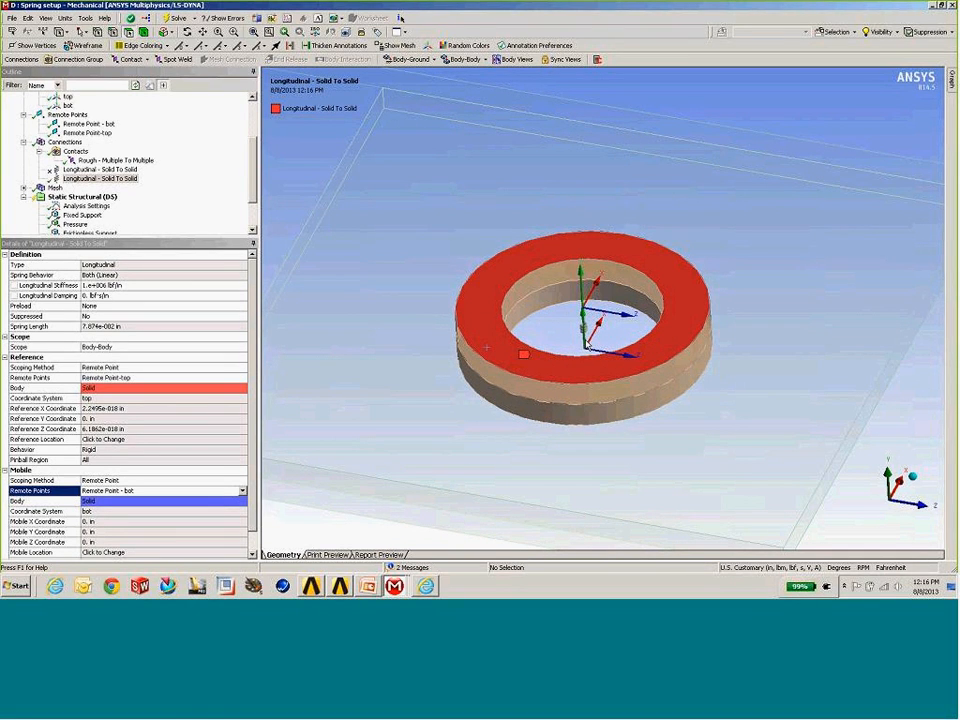
middle_drag(587, 345, 580, 304)
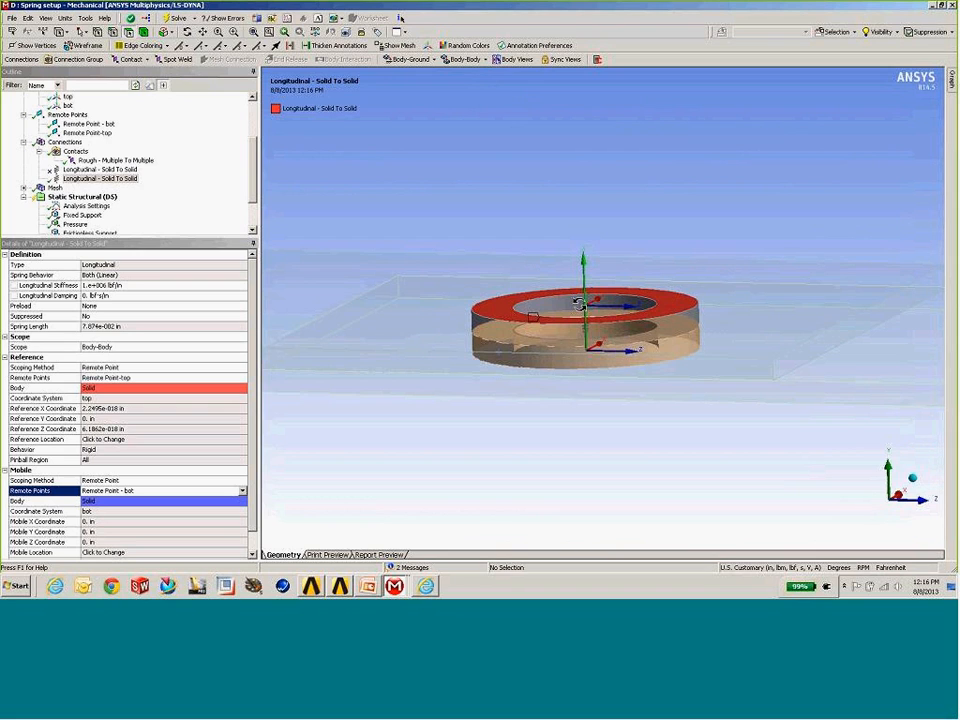
middle_drag(580, 304, 578, 324)
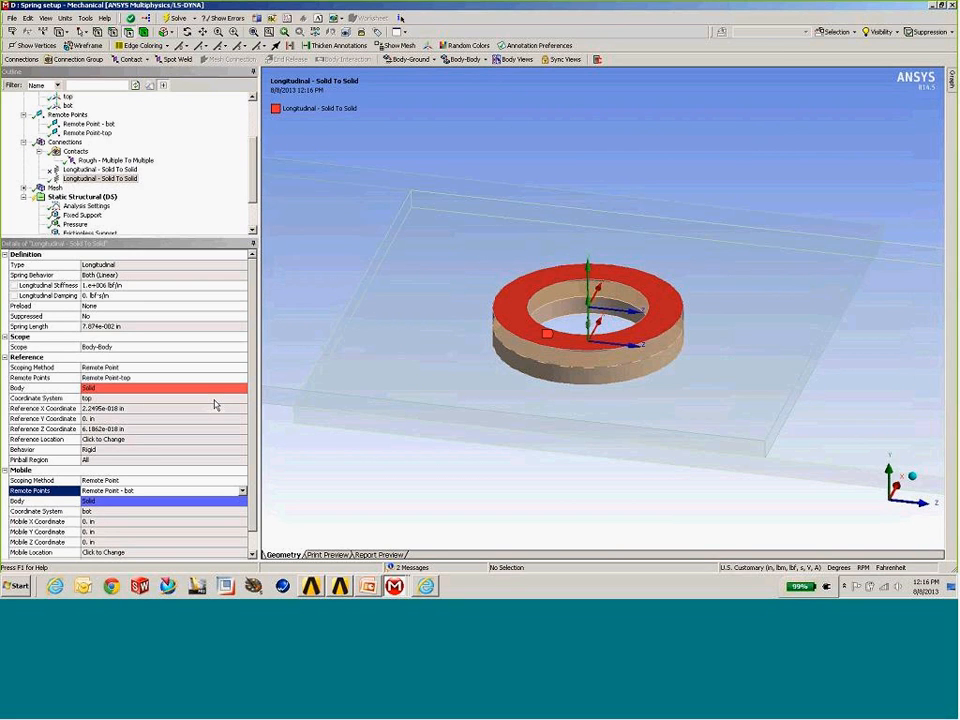
click(14, 286)
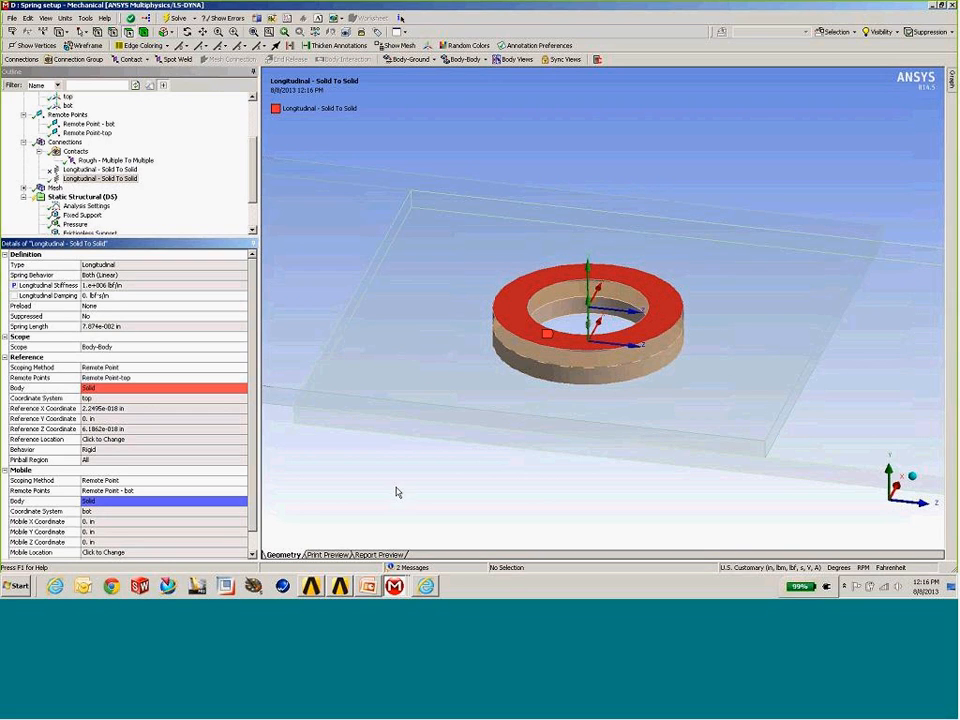
- Switch to the presentation and show the Spring Joints and Preload slide
click(375, 588)
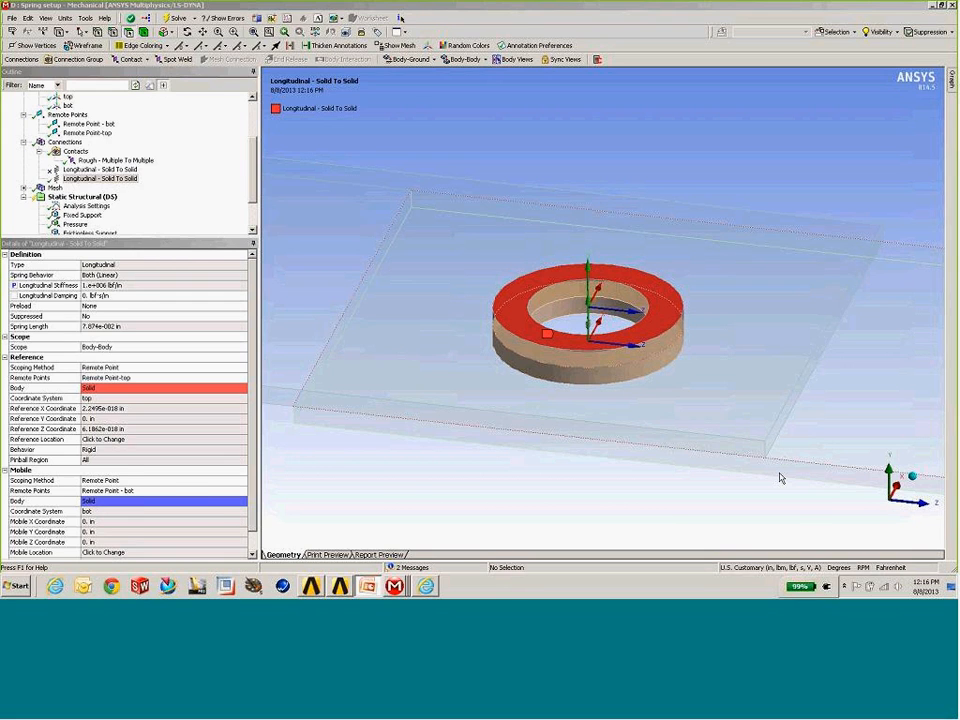
key(alt+Tab)
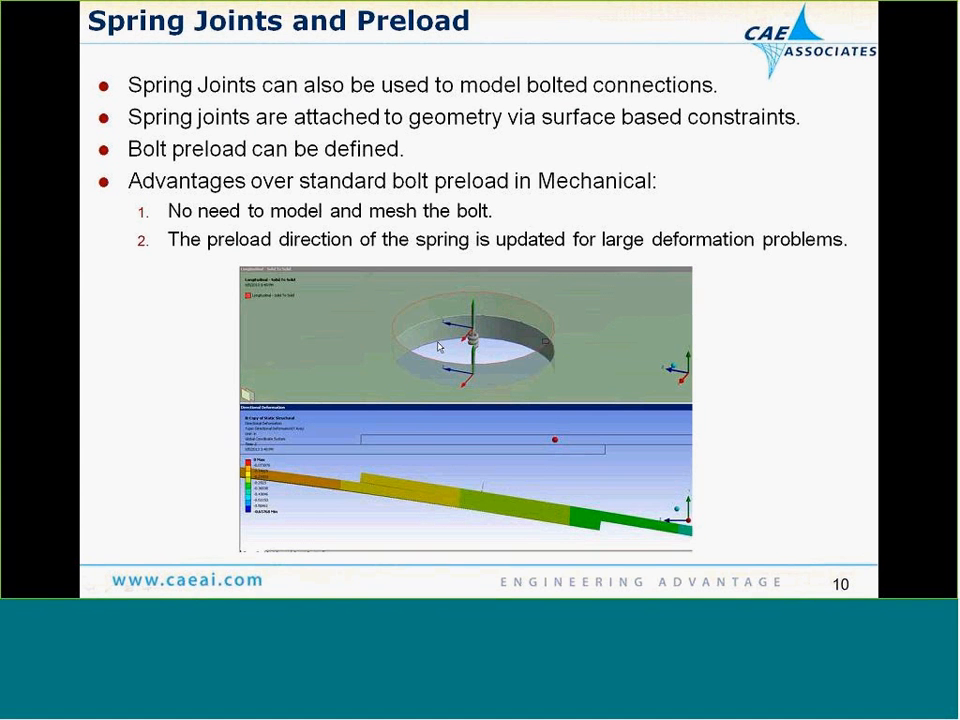
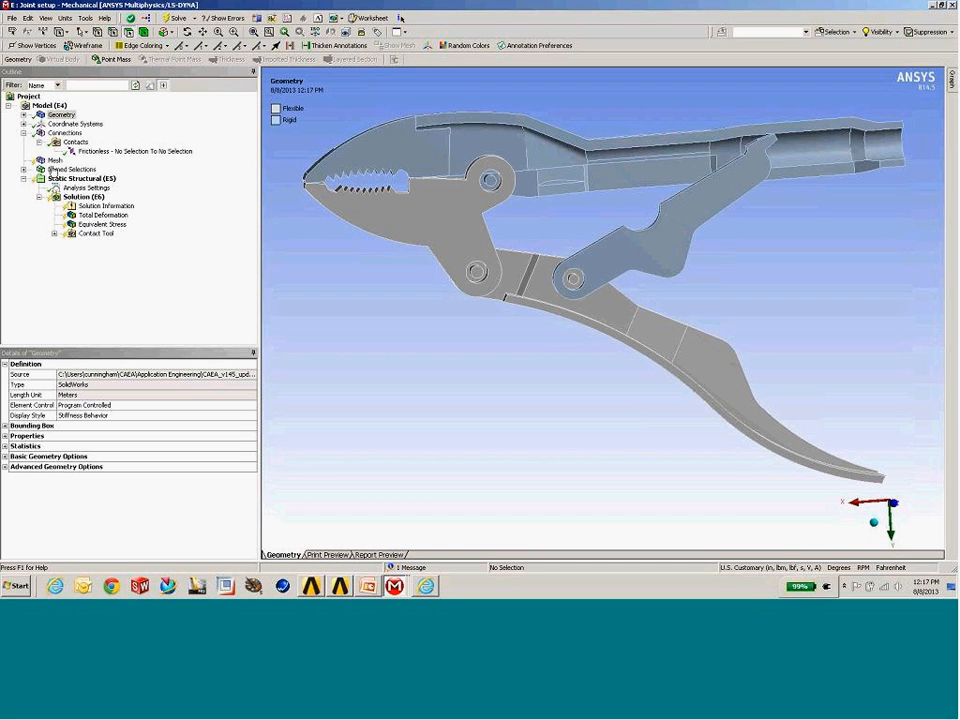
- Examine the frictionless contact between the jaw tips of the pliers in the Joint setup model
drag(455, 240, 521, 281)
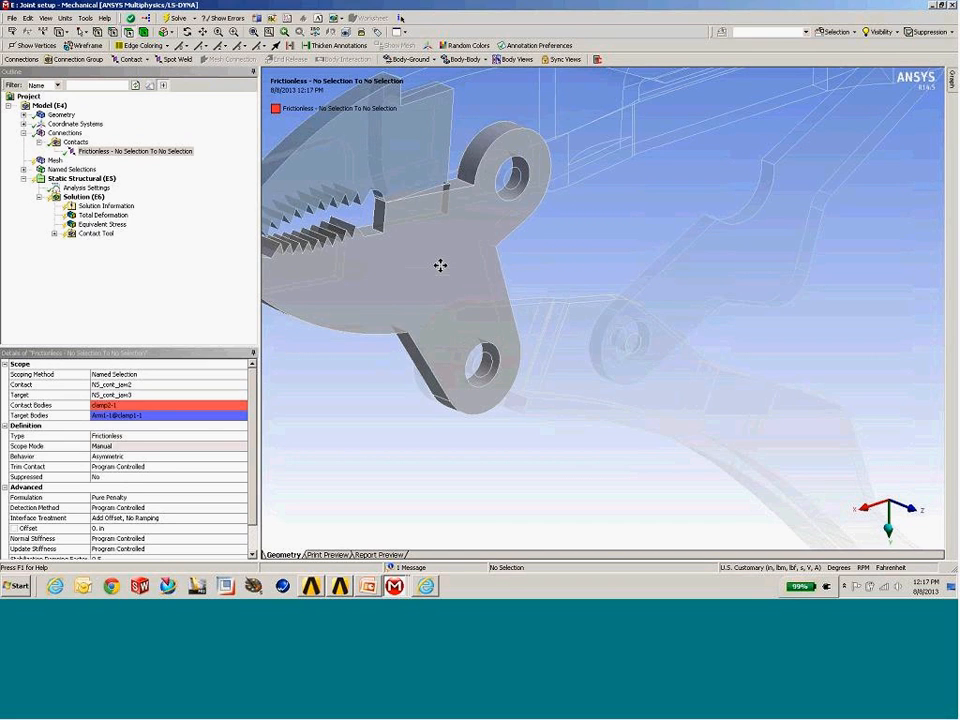
ctrl+middle_drag(440, 265, 640, 305)
scroll(433, 258, up, 5)
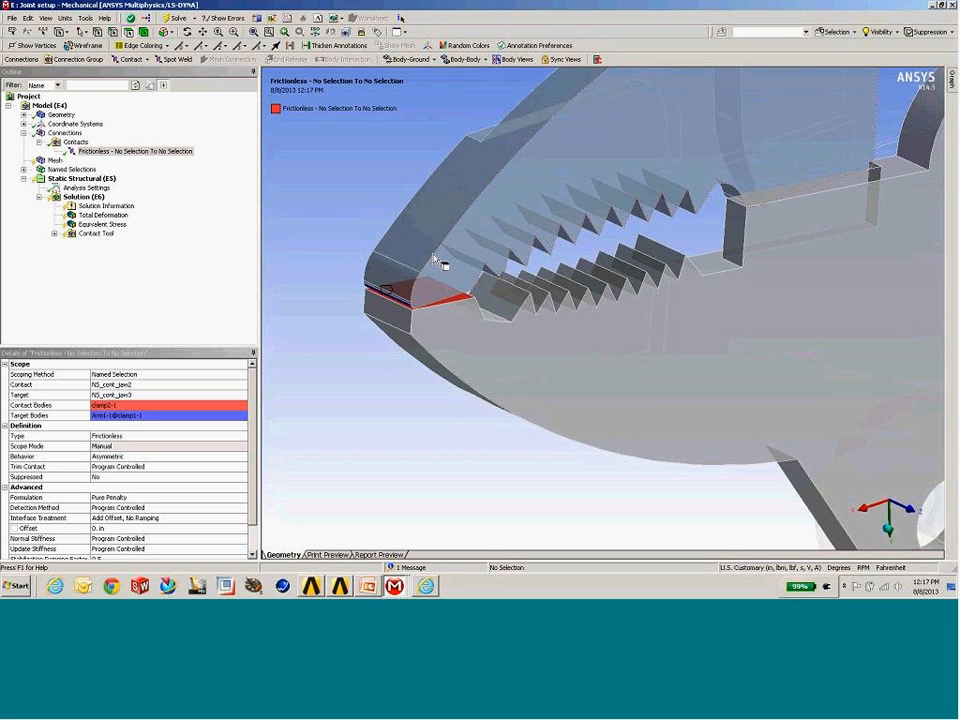
middle_drag(433, 258, 591, 413)
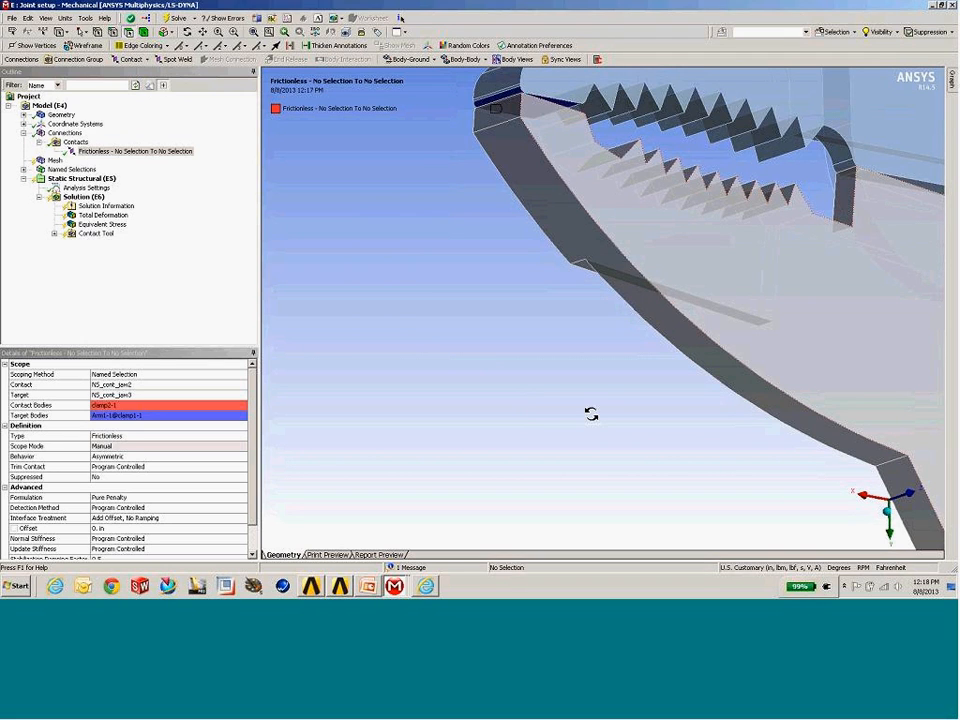
middle_drag(591, 413, 612, 300)
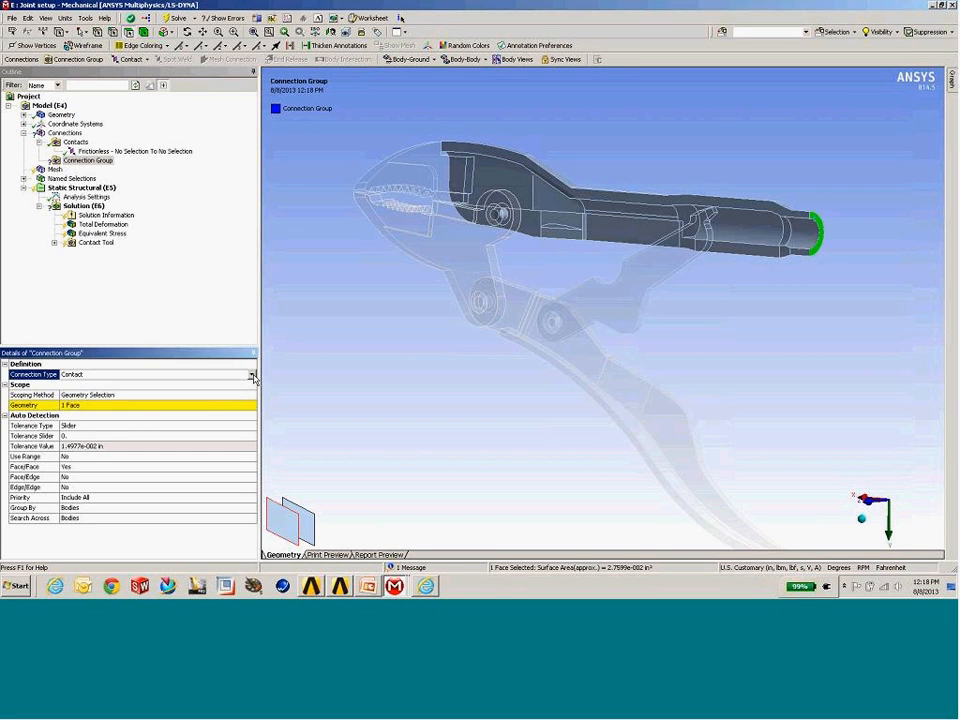
- Set the new connection group's type to Joint and add a Fixed body-ground joint on the end face of the upper handle
click(252, 375)
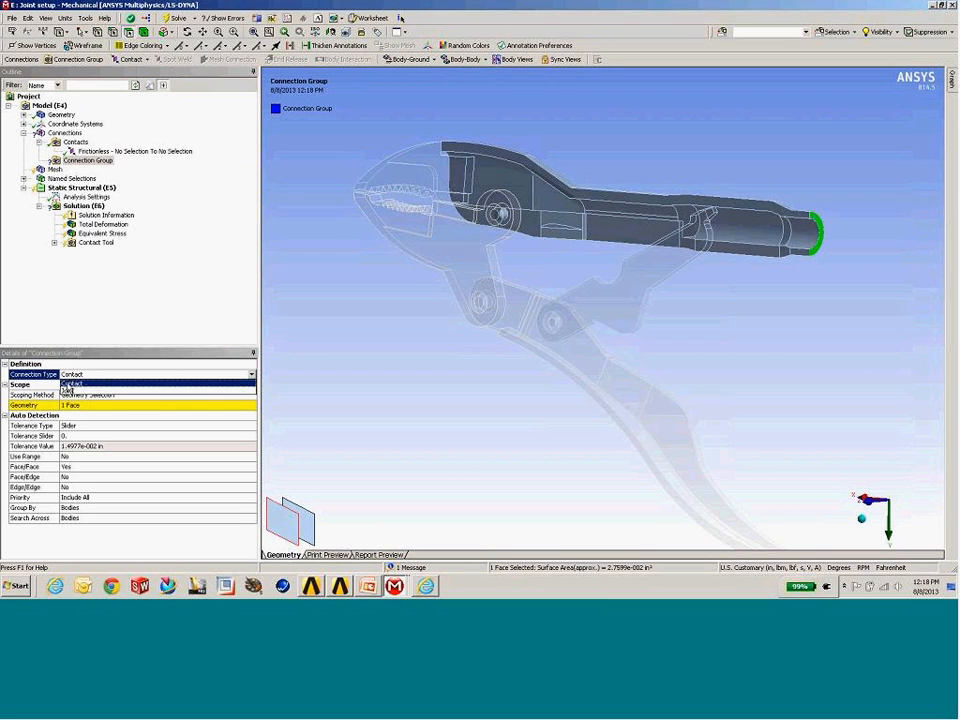
click(81, 392)
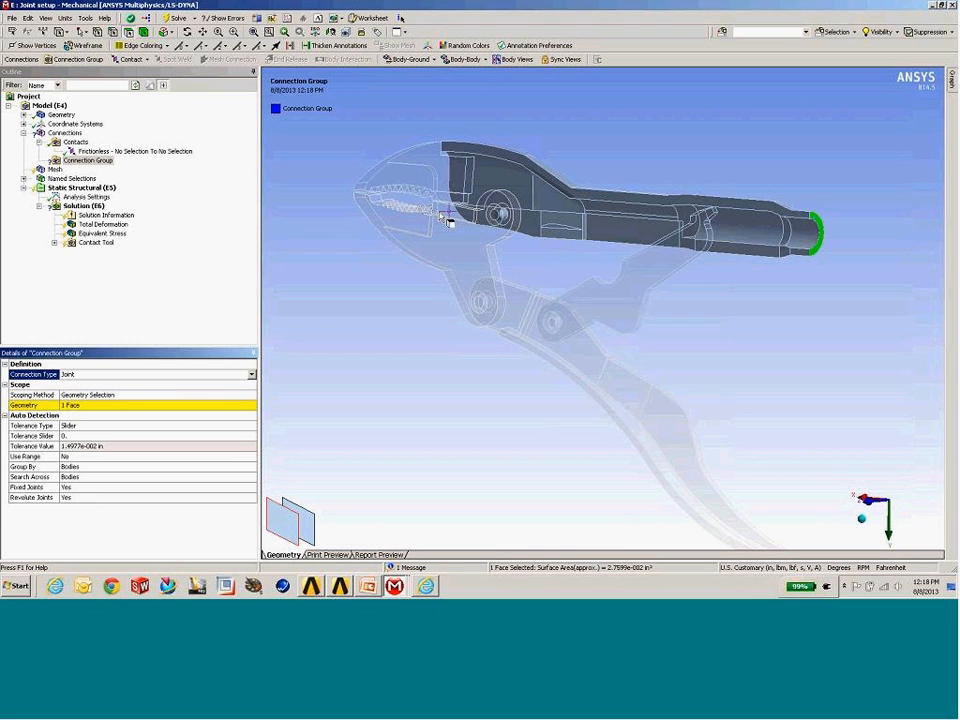
middle_drag(336, 162, 350, 170)
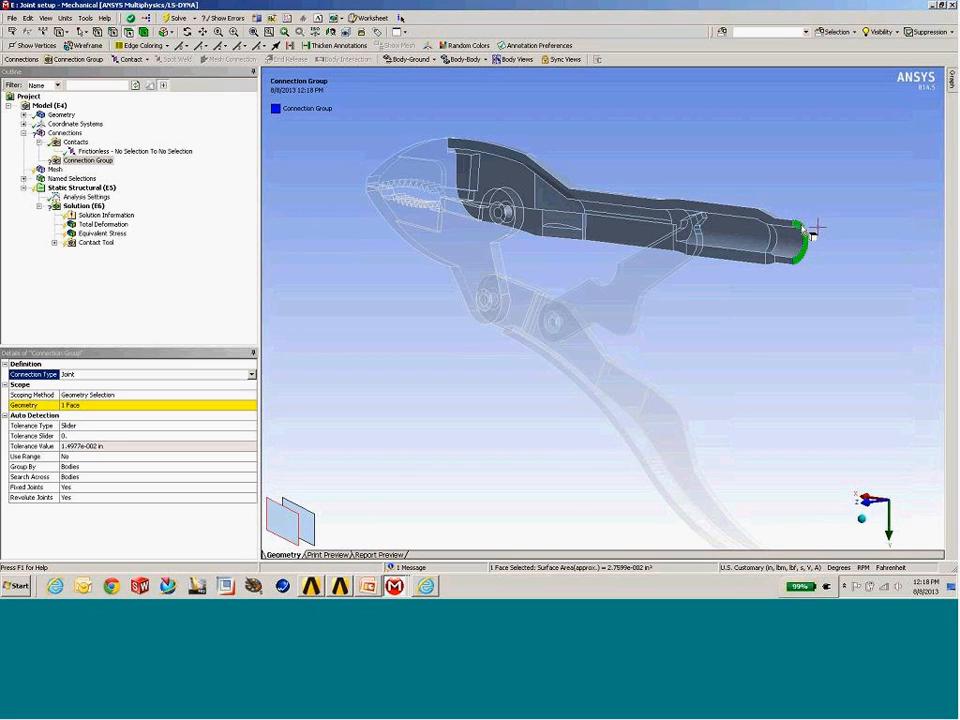
click(428, 62)
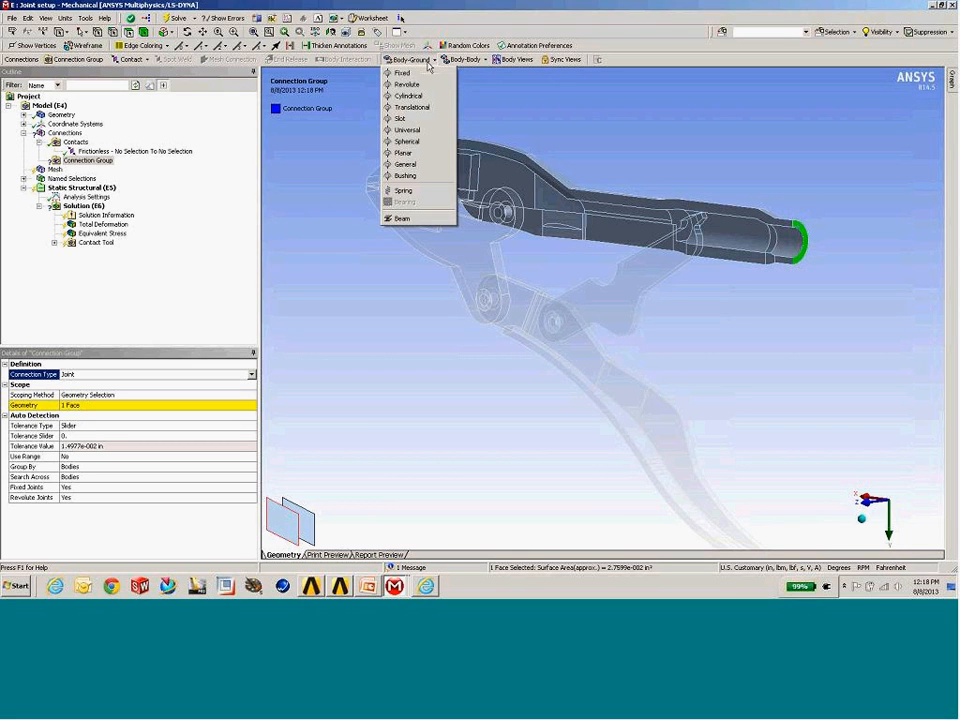
click(421, 74)
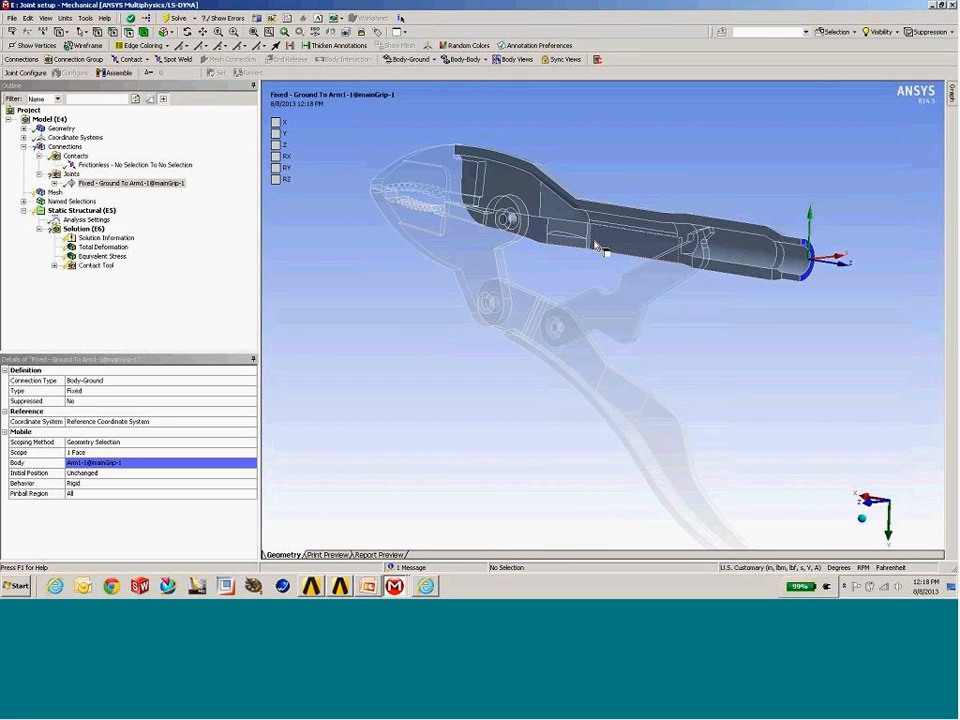
- Add a frictionless support to the long narrow face along the upper edge of the upper handle
middle_drag(594, 241, 704, 241)
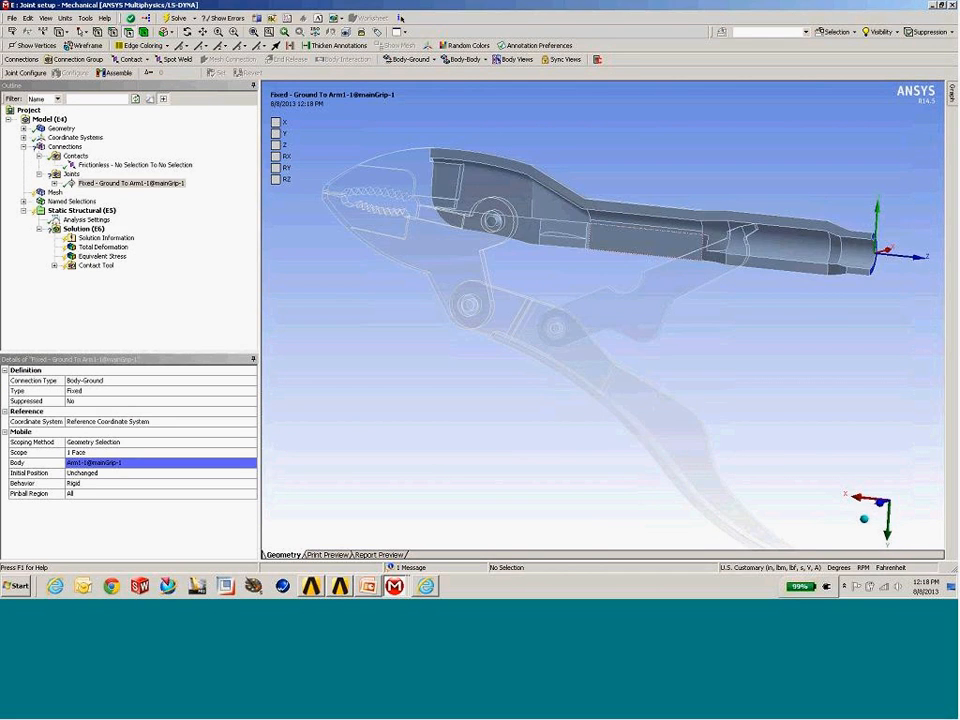
click(440, 158)
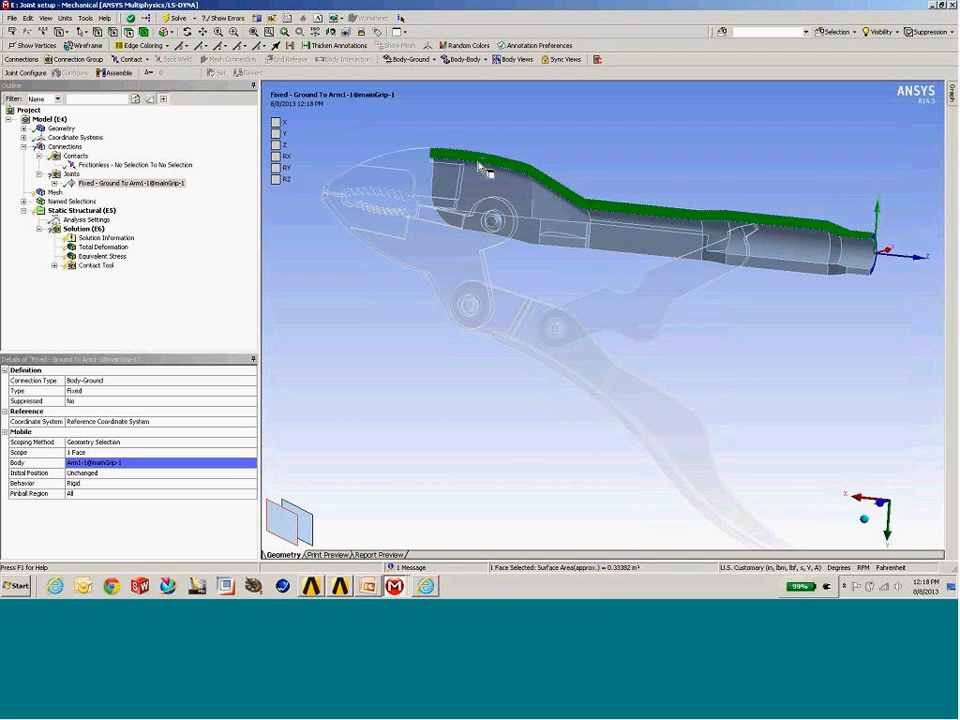
right_click(66, 211)
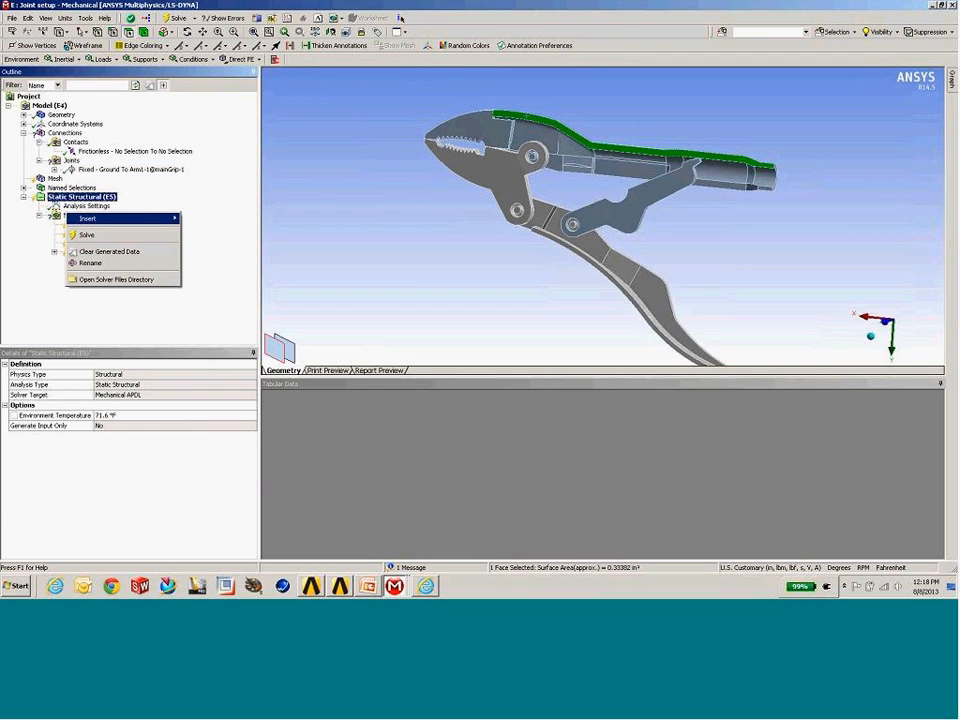
mouse_move(150, 218)
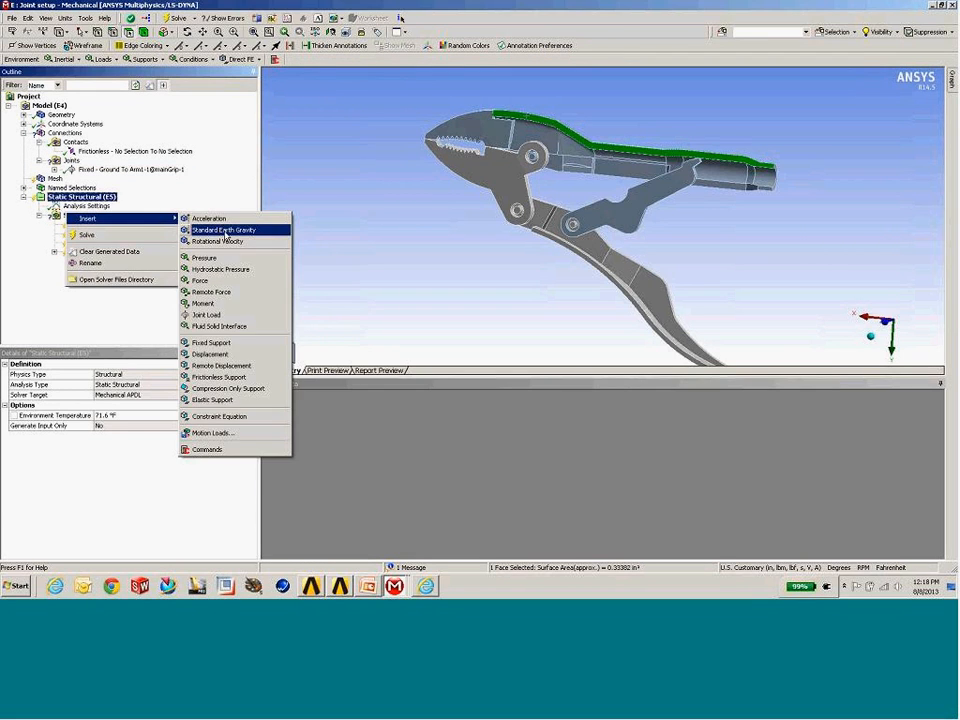
click(219, 377)
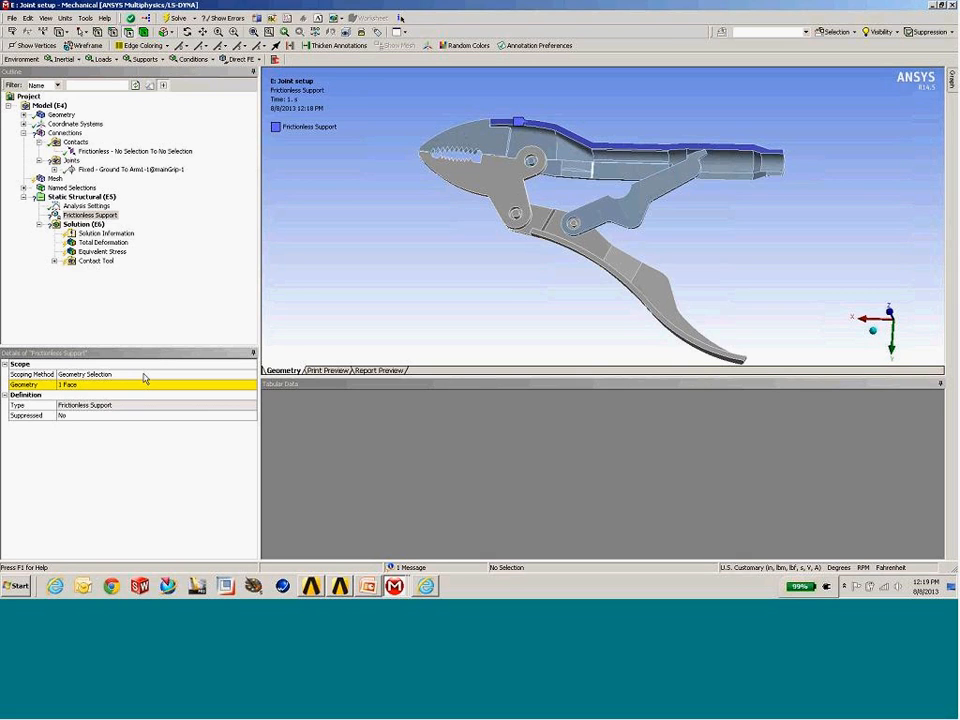
- Delete the frictionless support from the Static Structural analysis
right_click(105, 215)
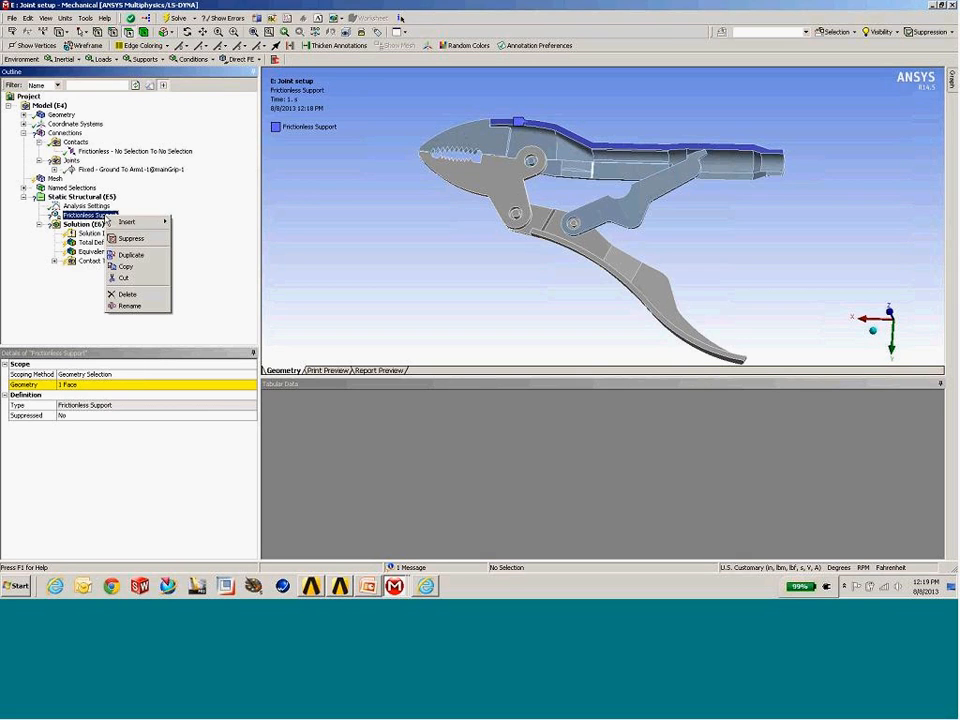
click(127, 294)
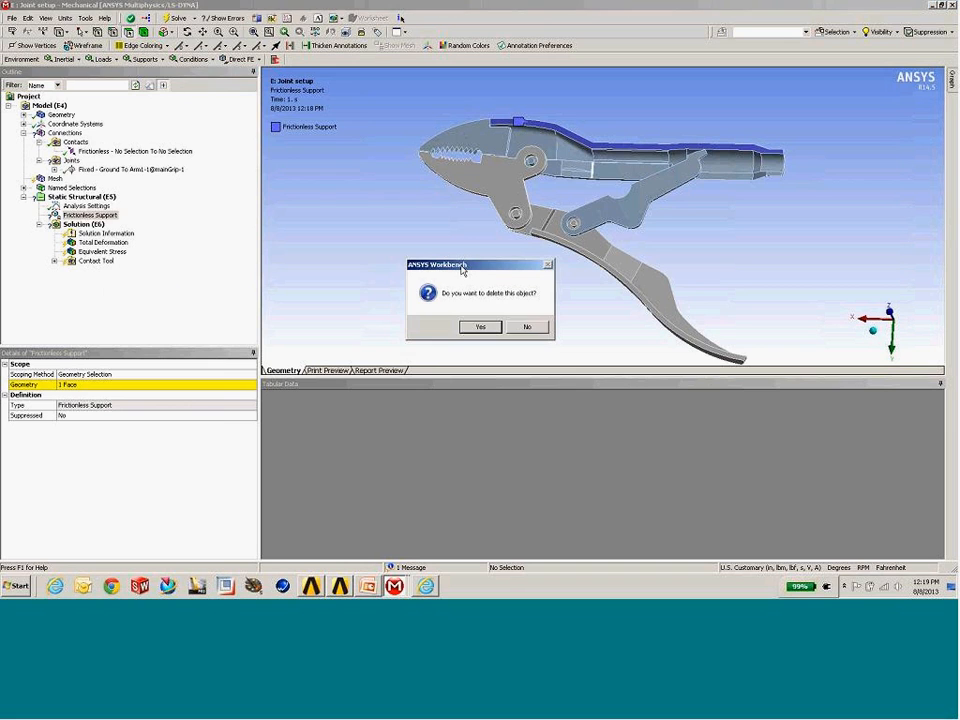
click(480, 326)
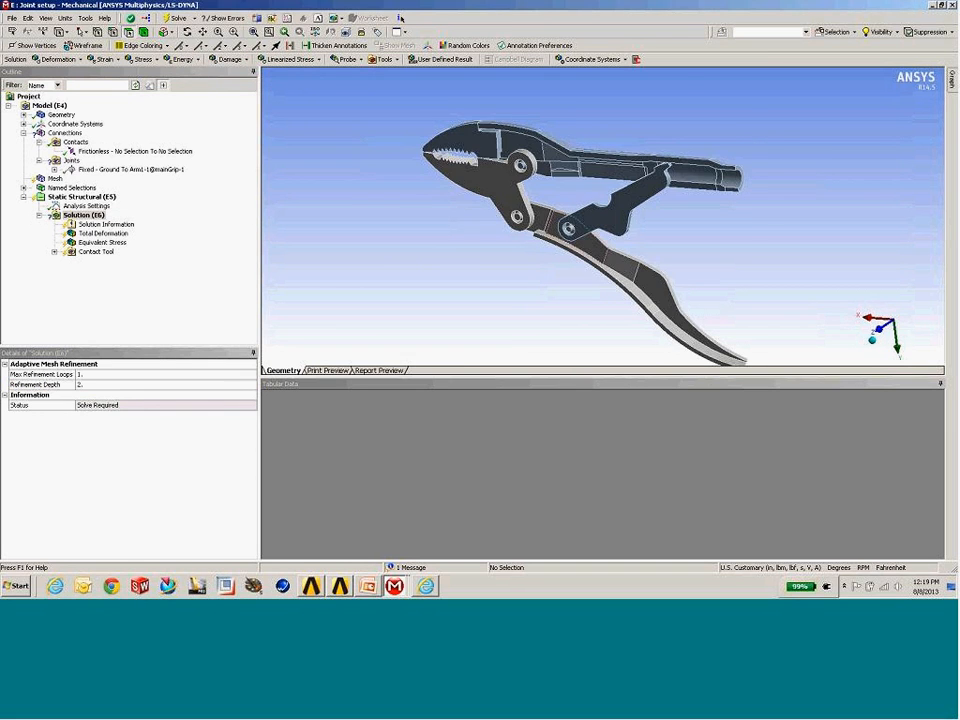
- Try to clear the face scoping of the existing Joints group and create automatic connections for it
middle_drag(558, 230, 565, 233)
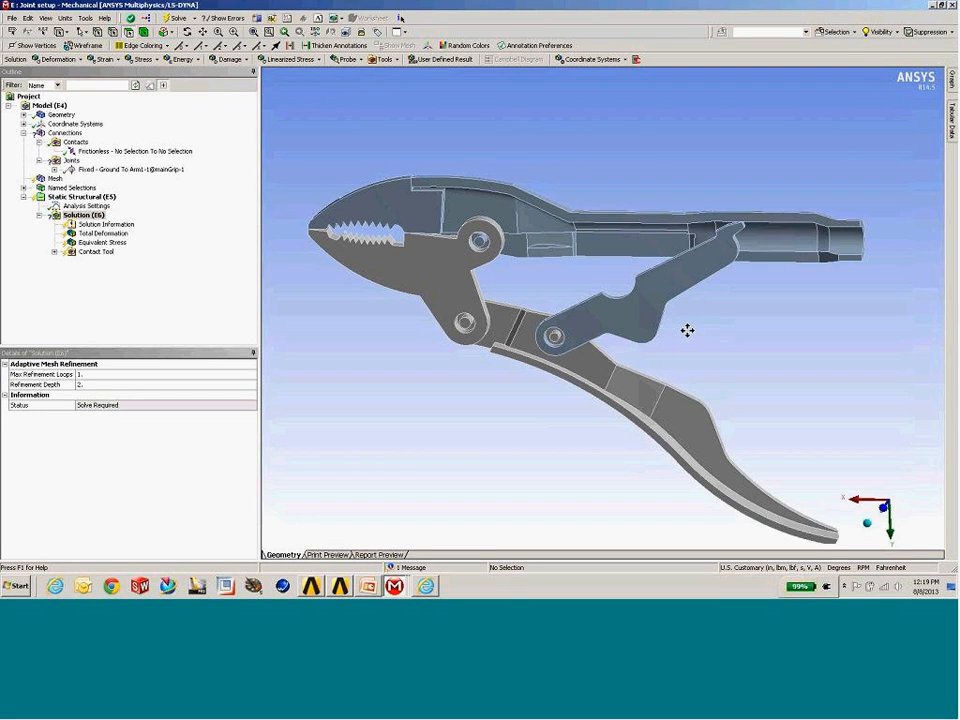
scroll(660, 320, up, 2)
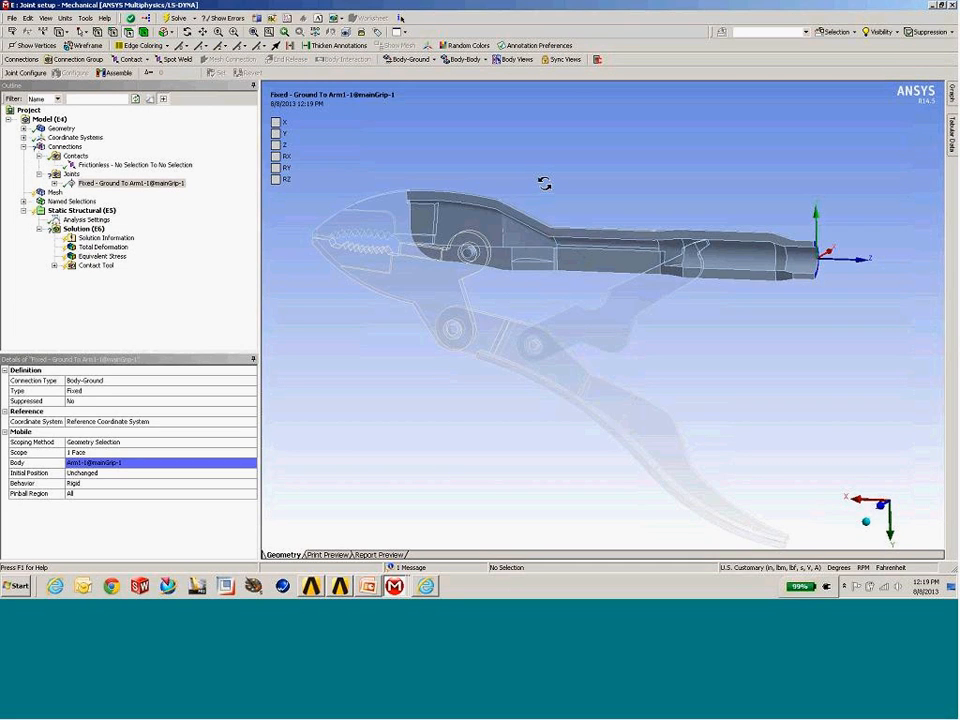
click(463, 60)
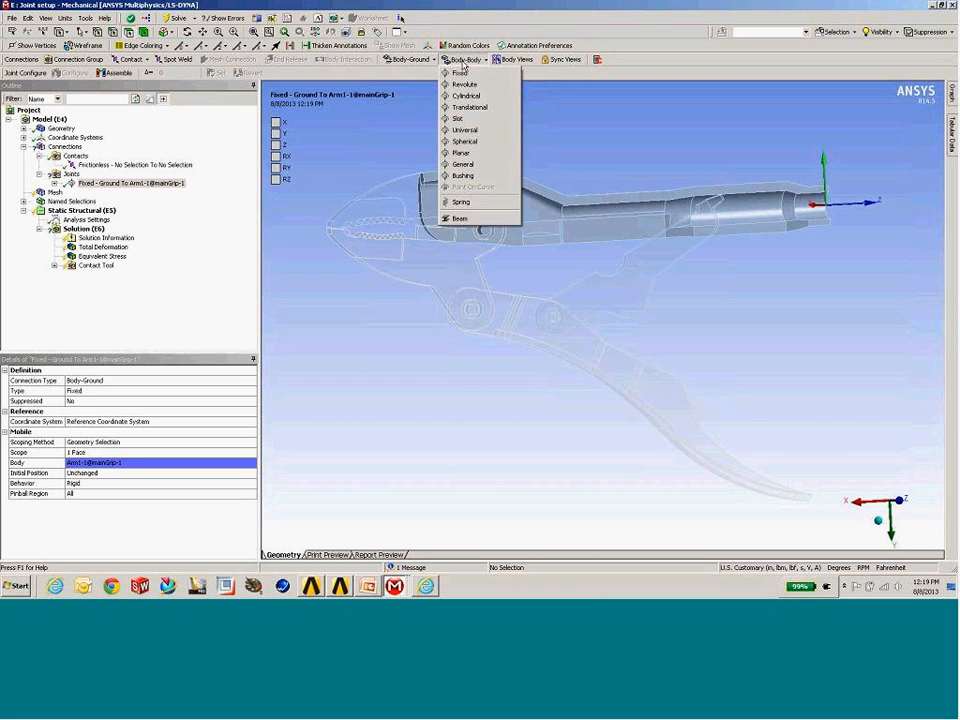
click(71, 173)
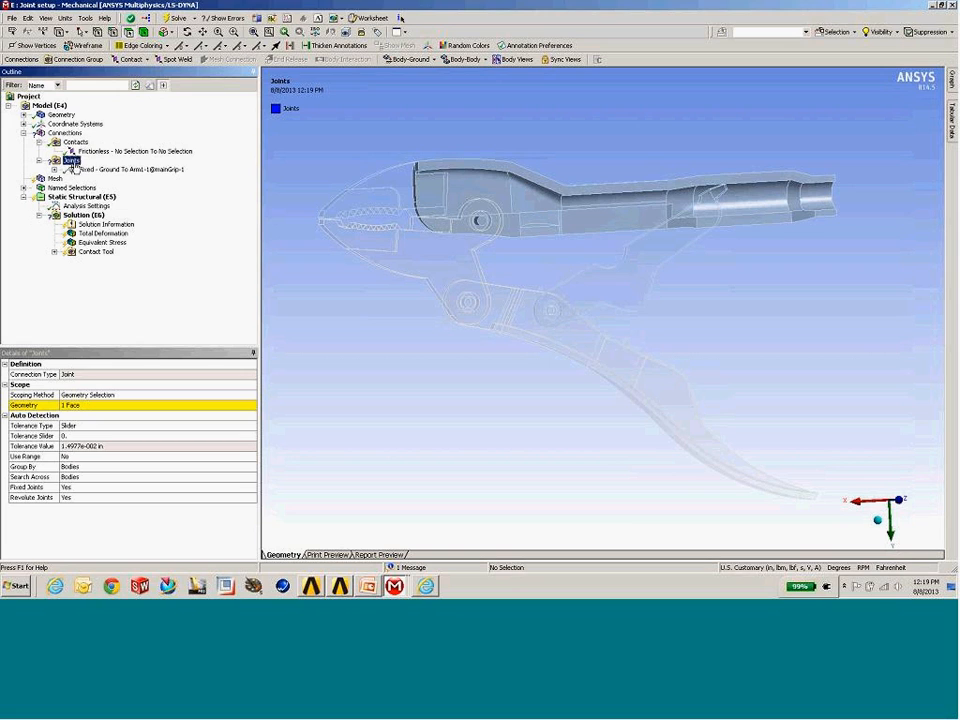
click(72, 405)
click(112, 404)
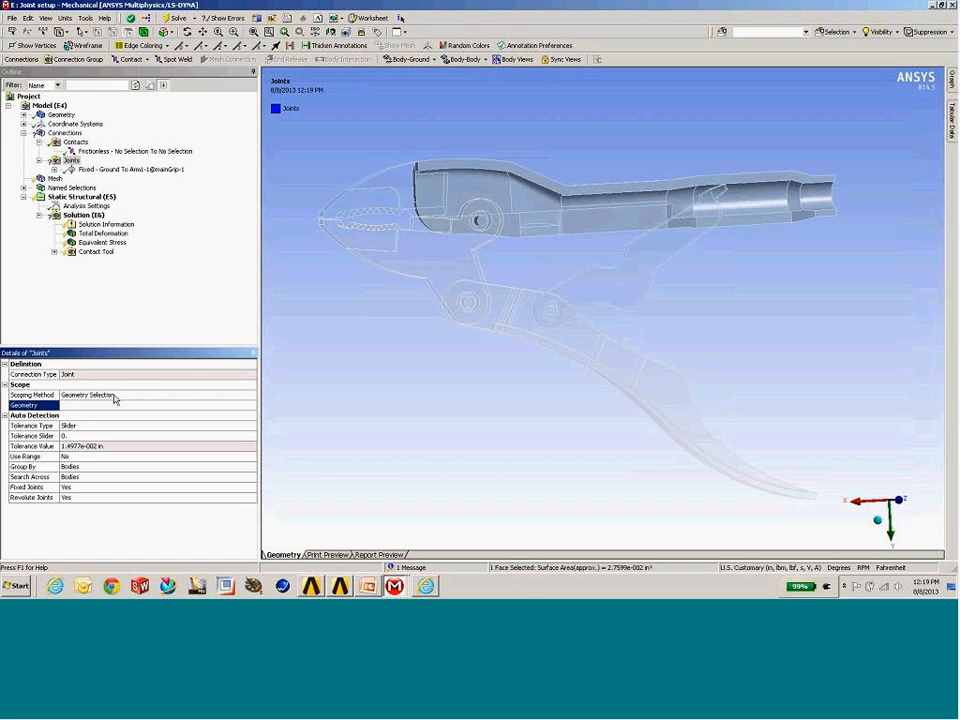
right_click(73, 162)
click(130, 184)
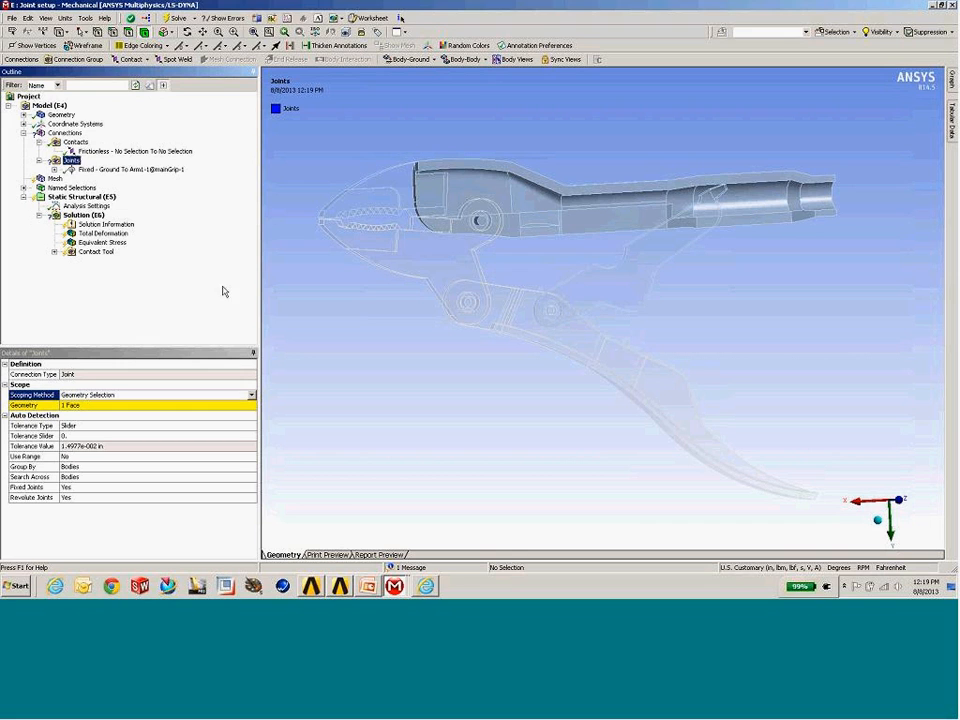
- Delete the existing Joints group together with its fixed ground joint
right_click(74, 160)
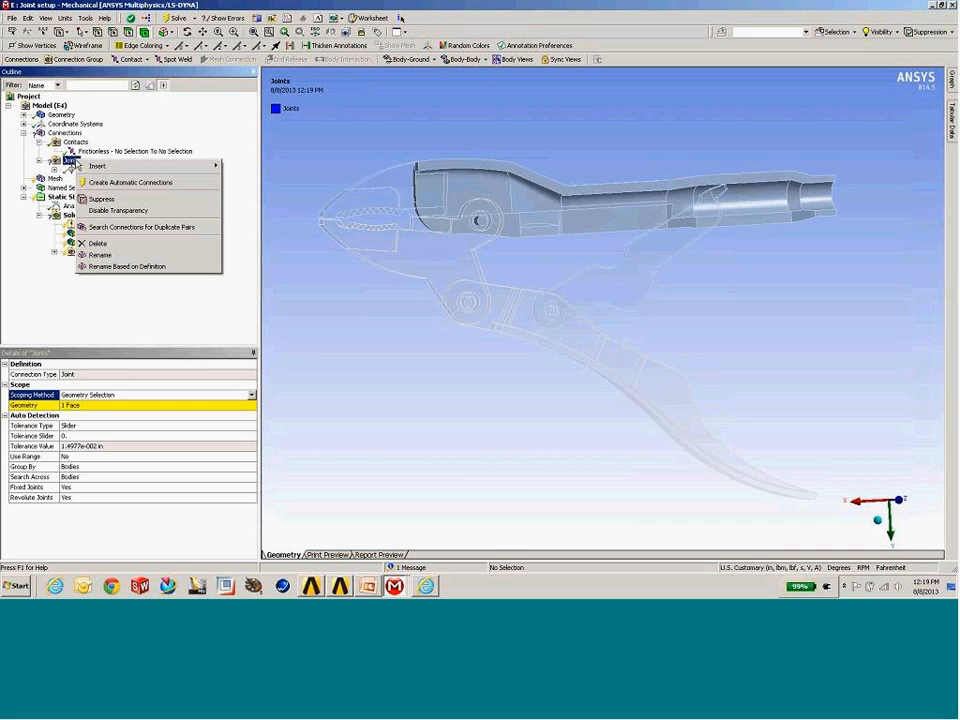
click(100, 244)
key(Return)
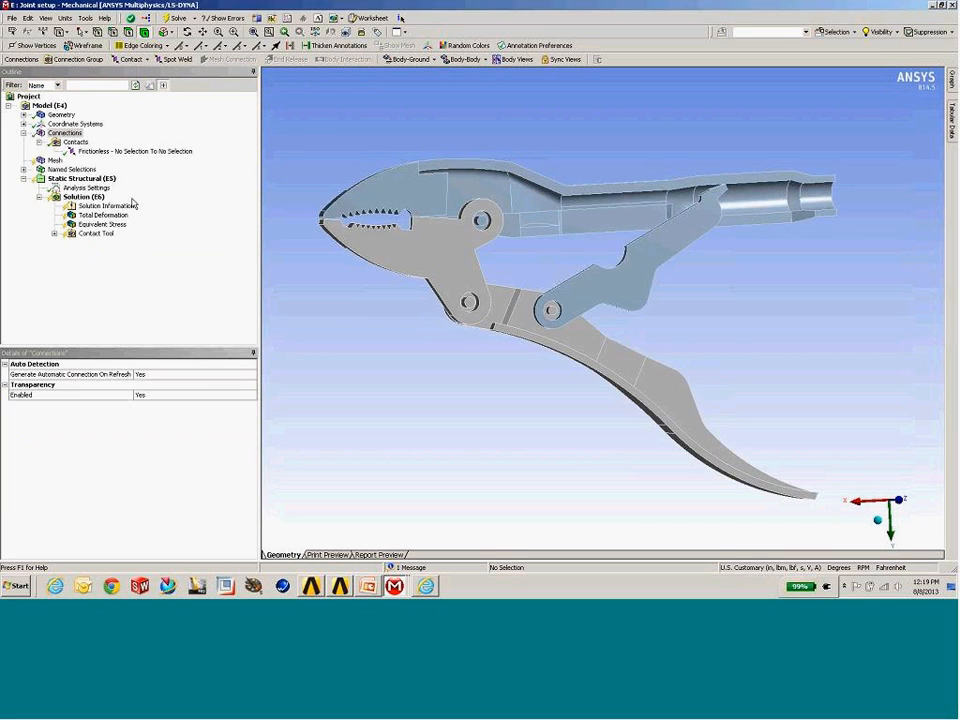
- Insert a new connection group under Connections and set its connection type to Joint
click(45, 134)
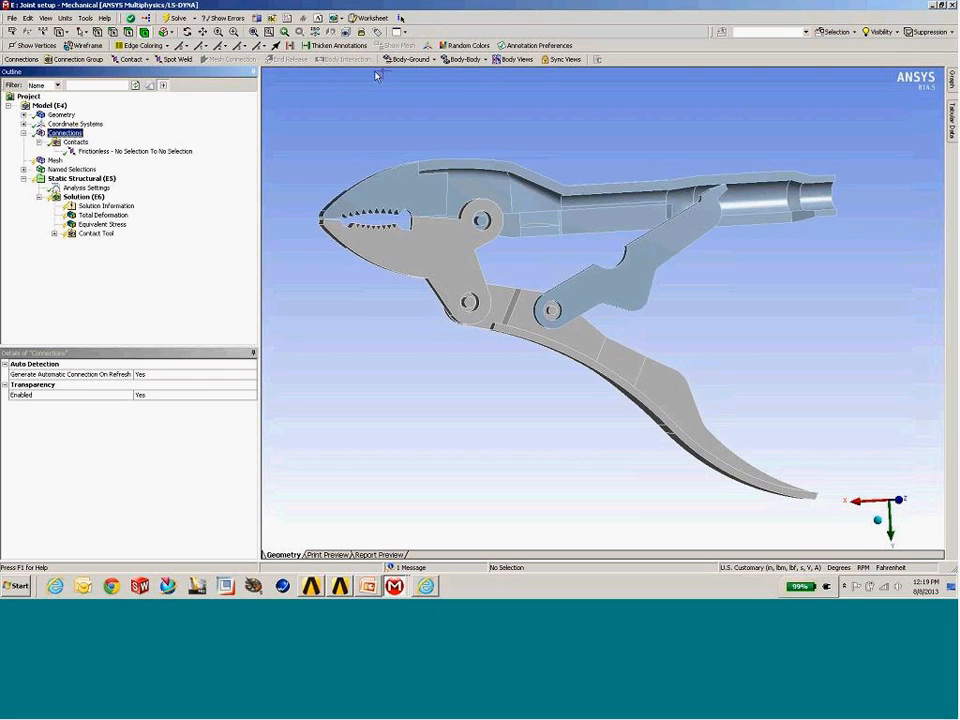
right_click(48, 135)
mouse_move(80, 136)
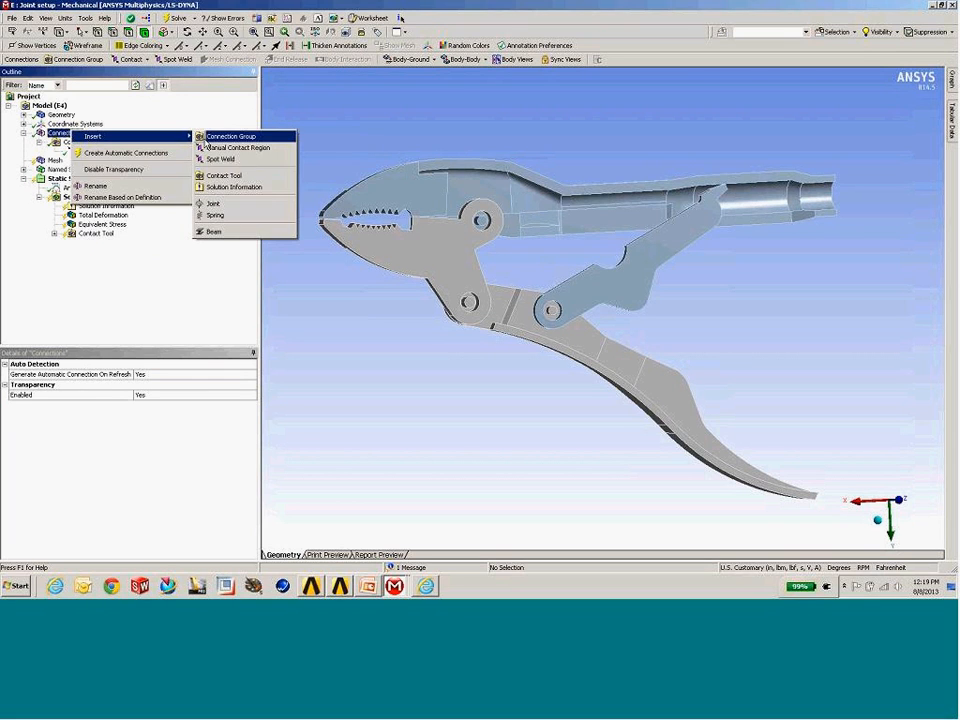
click(180, 136)
click(86, 151)
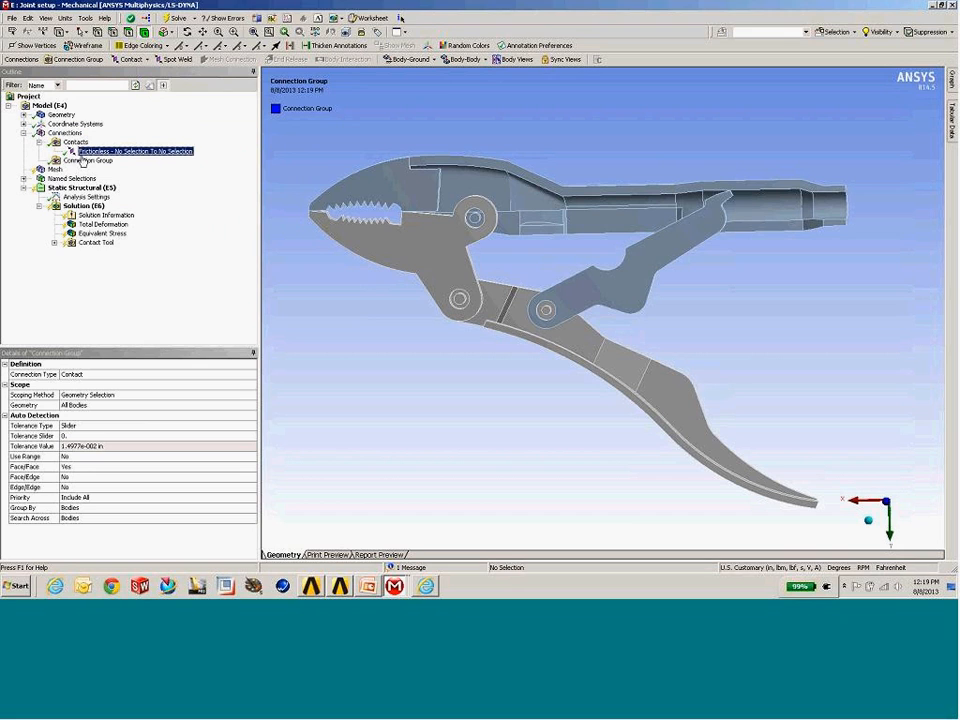
click(83, 160)
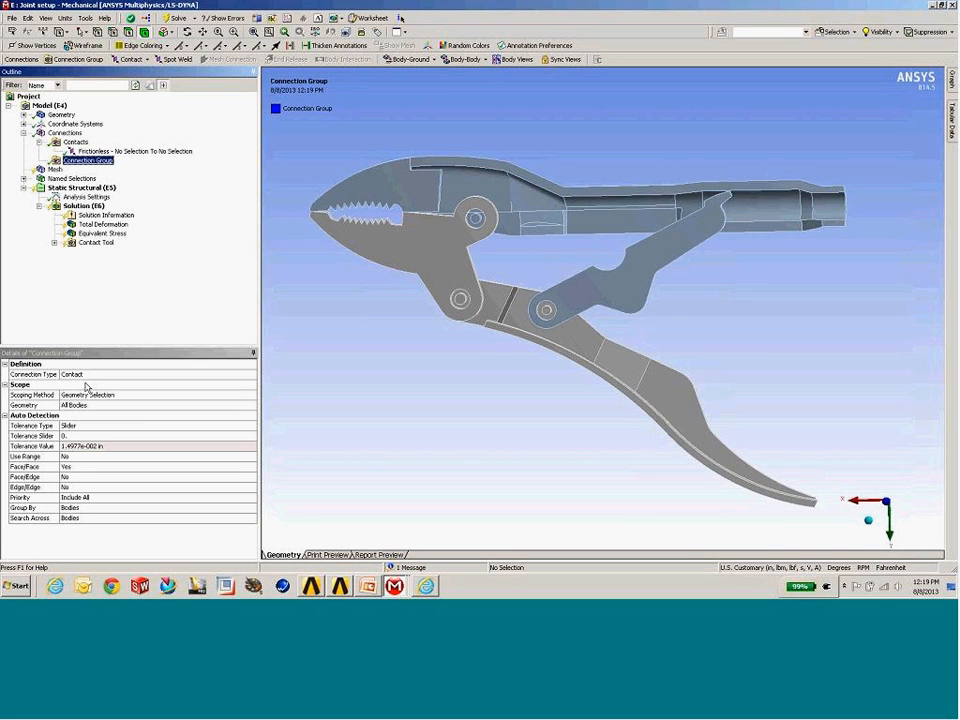
click(240, 377)
click(240, 378)
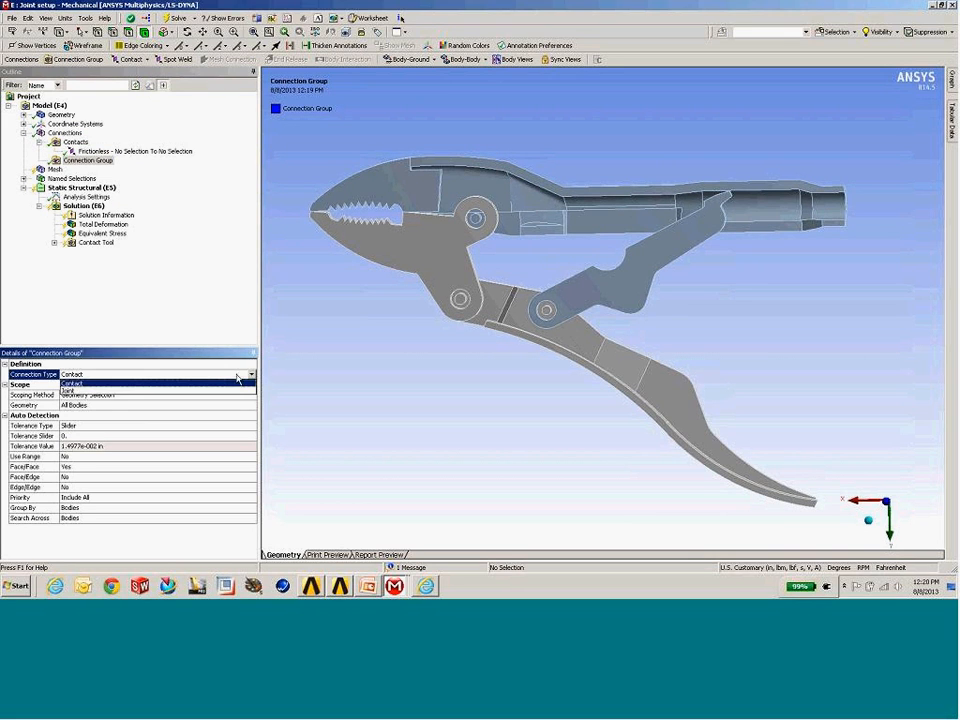
click(100, 393)
- Create automatic connections for the joint group scoped to all bodies, and look through the first generated joints
click(96, 405)
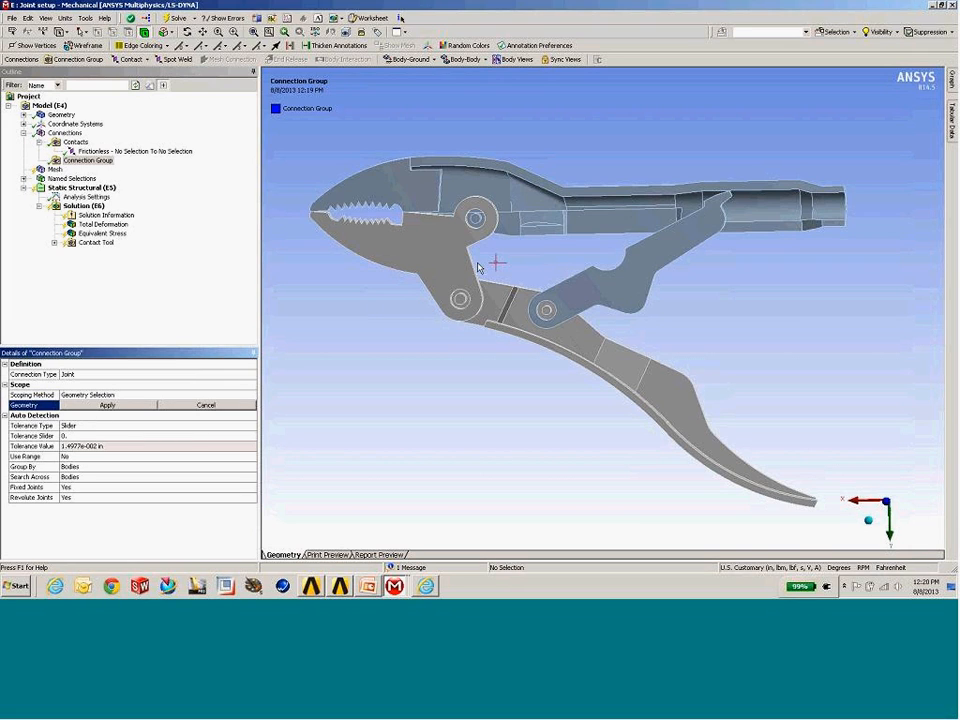
click(128, 406)
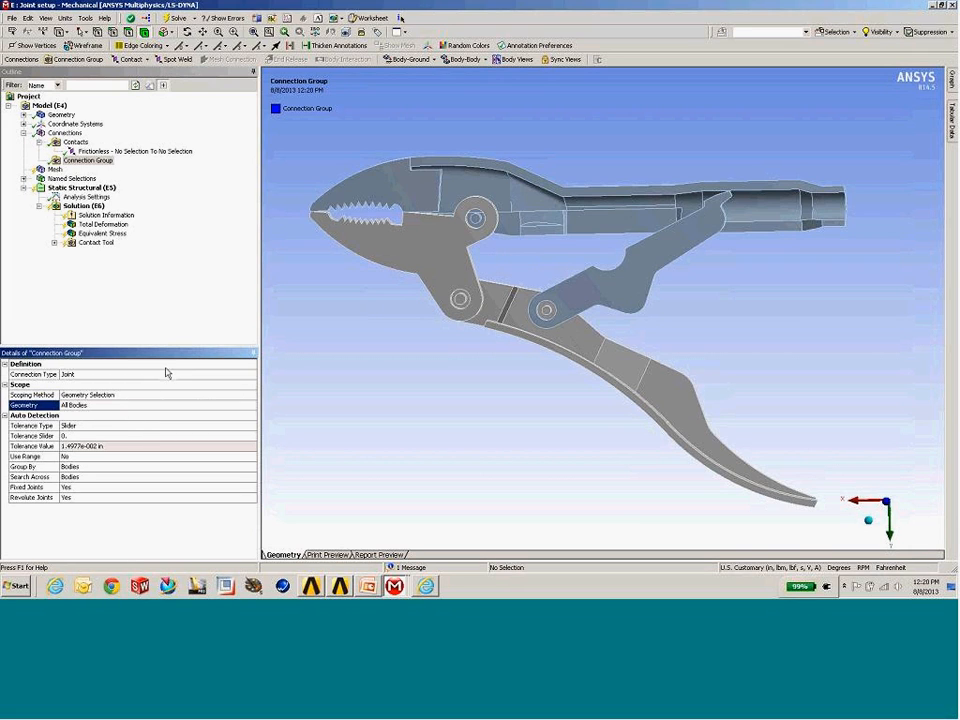
right_click(110, 163)
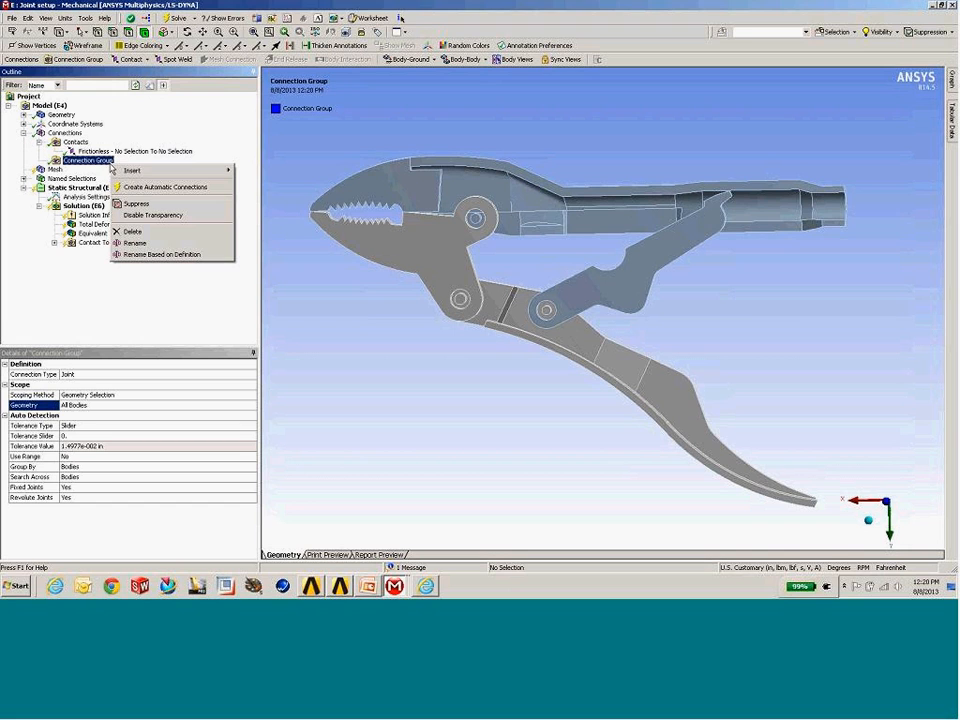
click(165, 187)
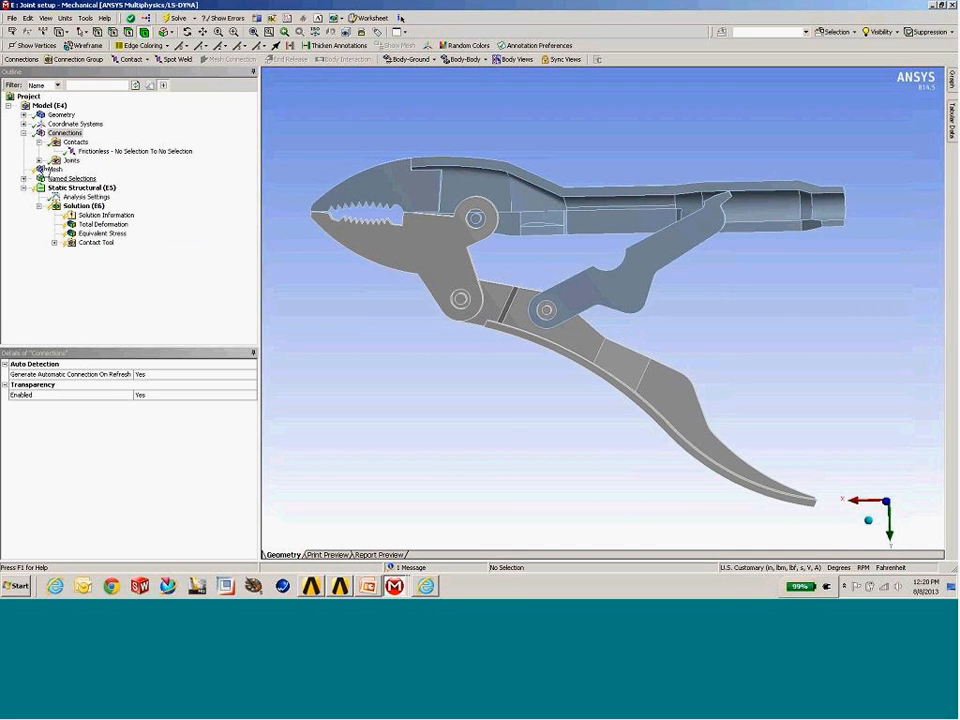
click(39, 160)
click(88, 183)
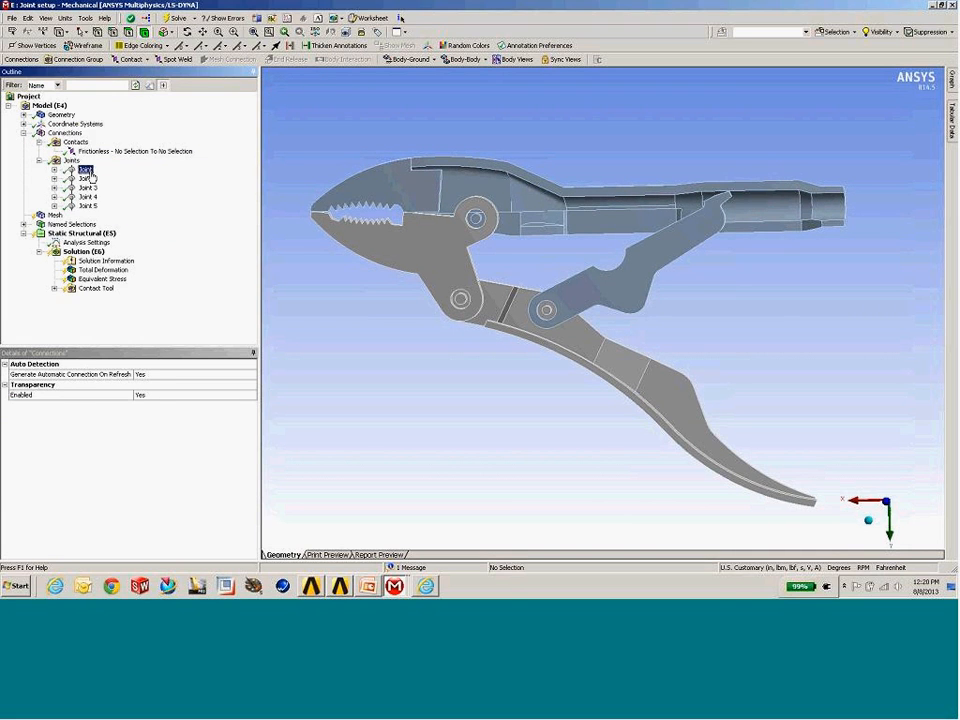
click(87, 192)
click(88, 201)
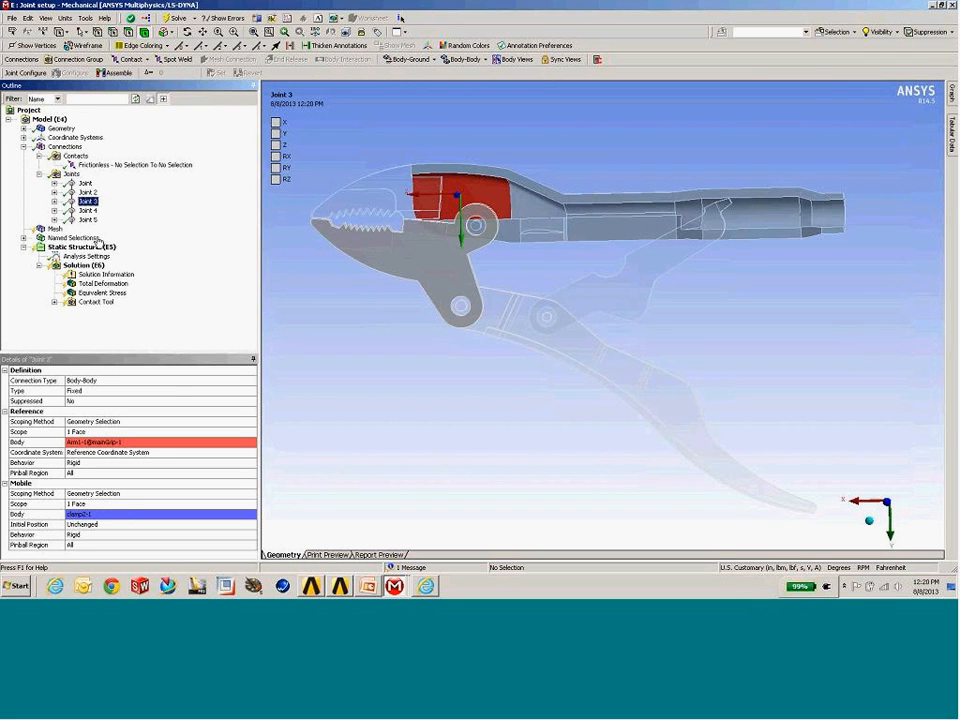
- Add a Fixed body-ground joint on the end face of the upper handle
middle_drag(301, 259, 238, 252)
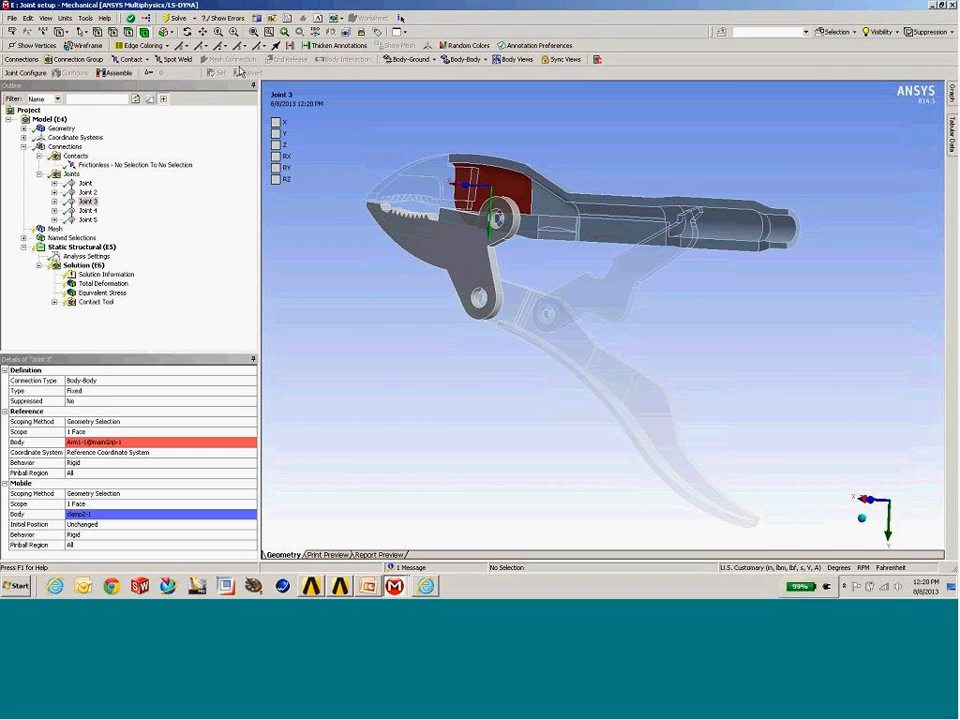
click(800, 229)
click(410, 59)
click(405, 71)
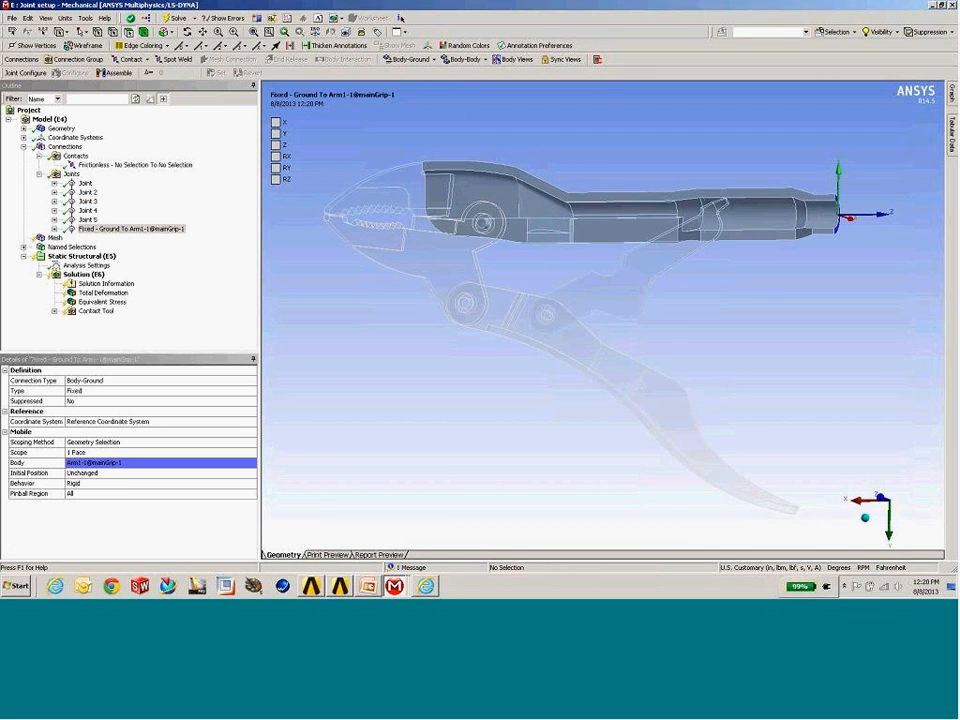
- Review the first fixed joint between the upper jaw and the upper handle, and delete Joint 2 between the two jaw tips
middle_drag(560, 259, 534, 259)
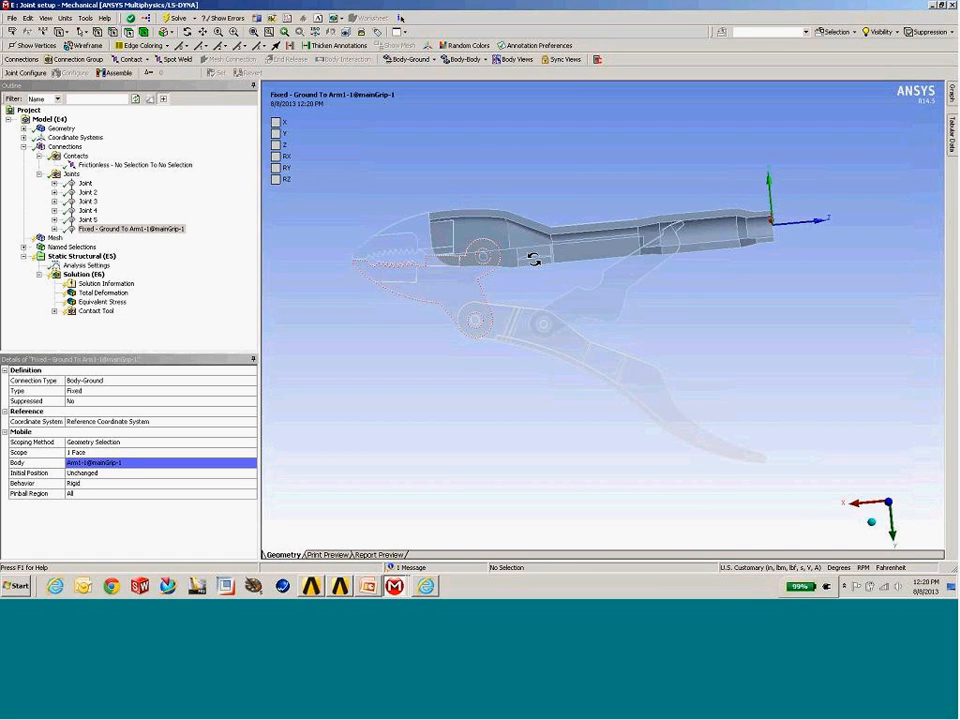
middle_drag(534, 259, 579, 236)
scroll(579, 236, up, 4)
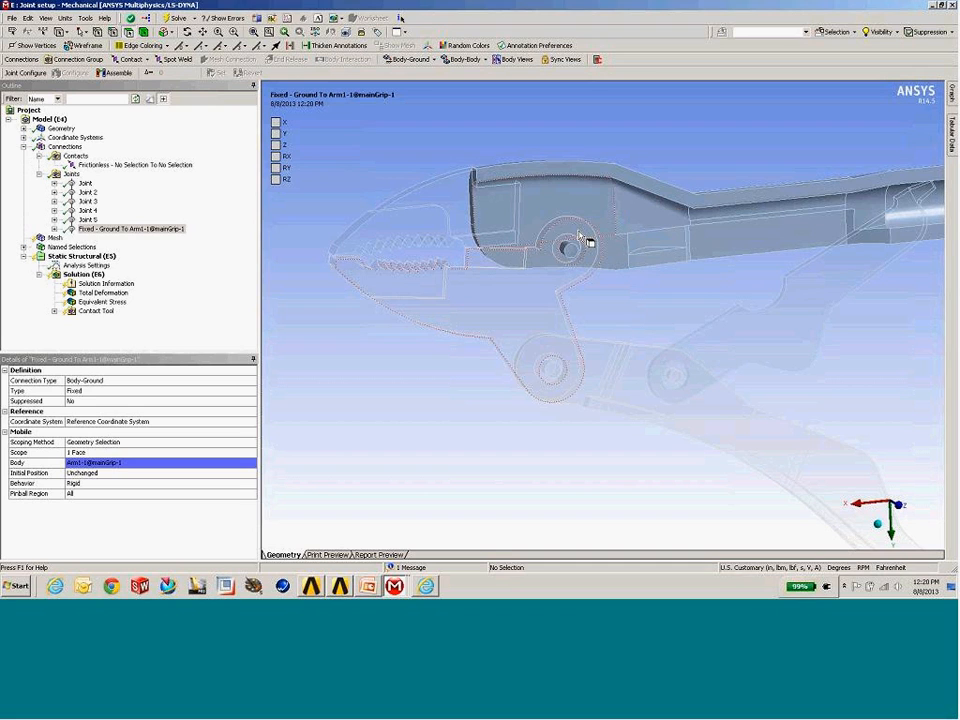
click(85, 184)
middle_drag(636, 260, 597, 256)
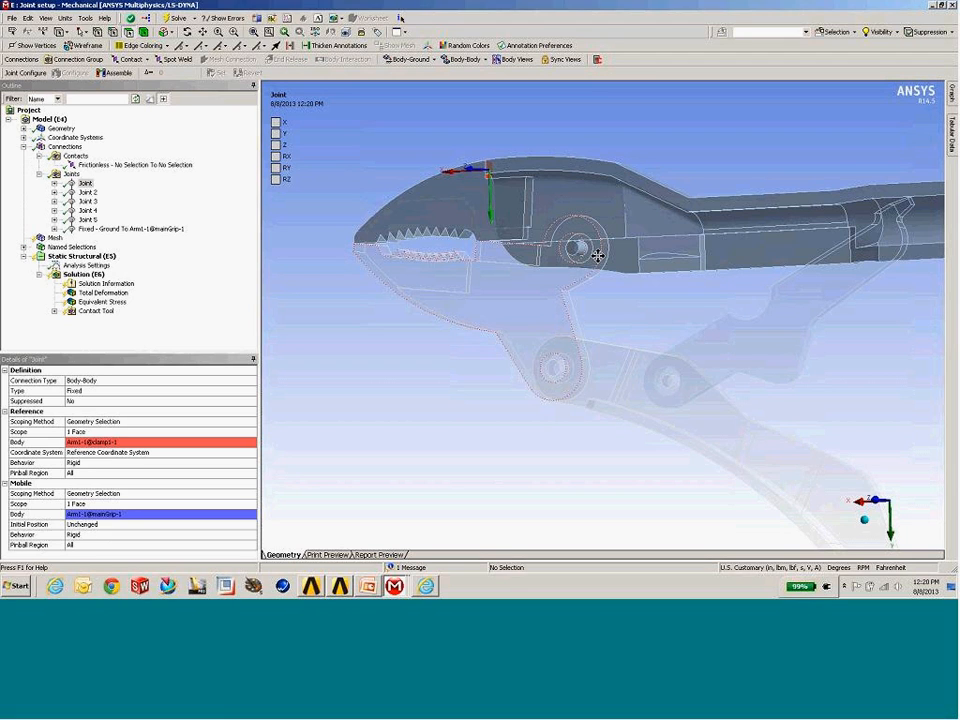
middle_drag(597, 256, 418, 243)
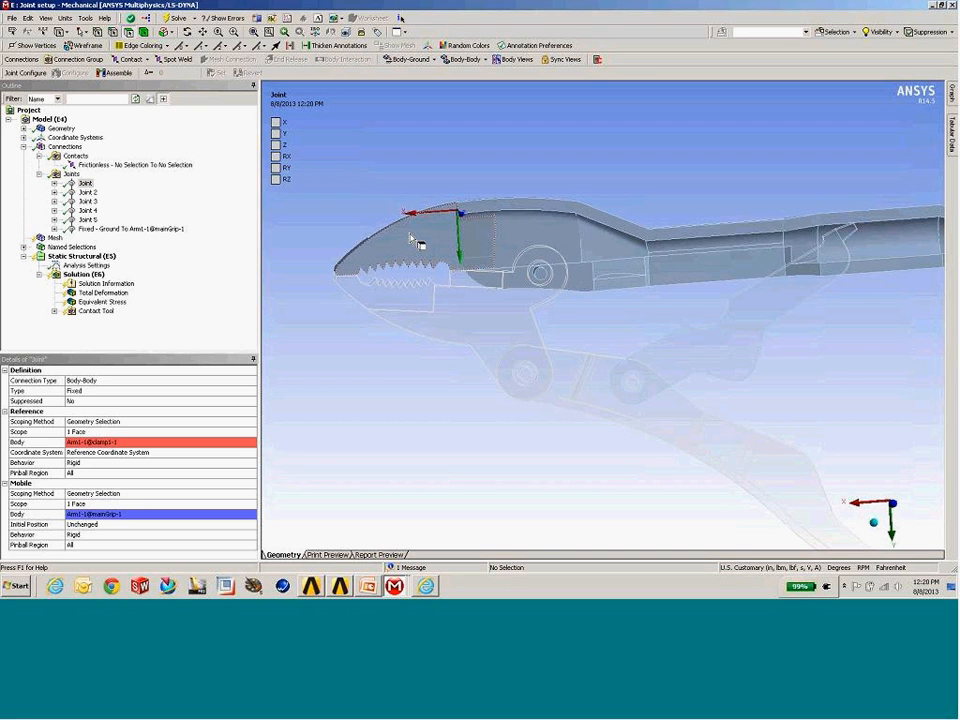
right_click(88, 192)
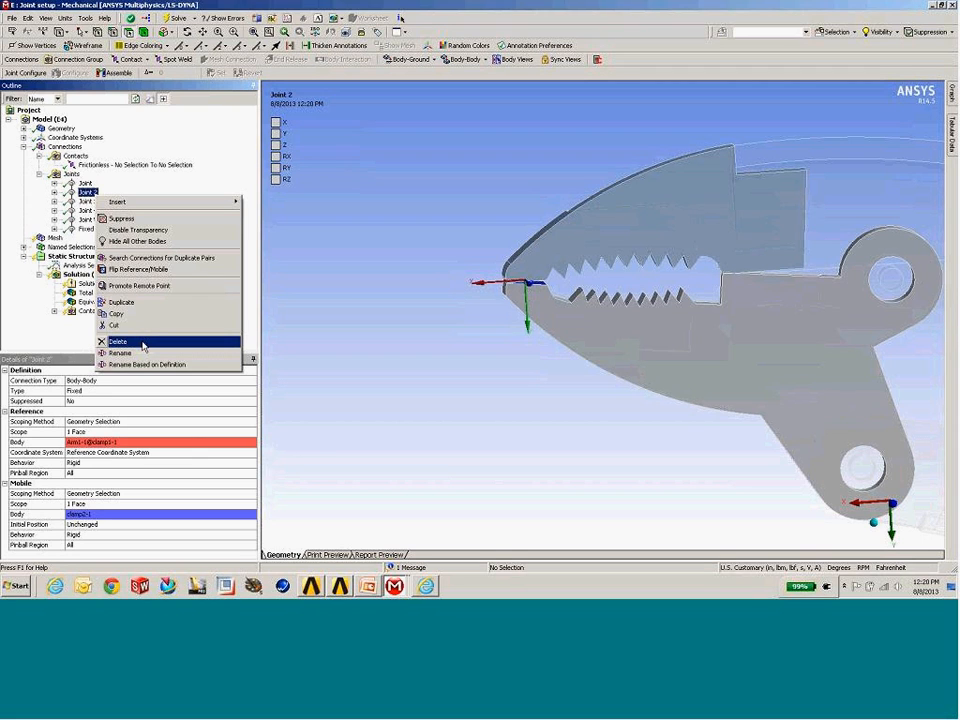
click(118, 342)
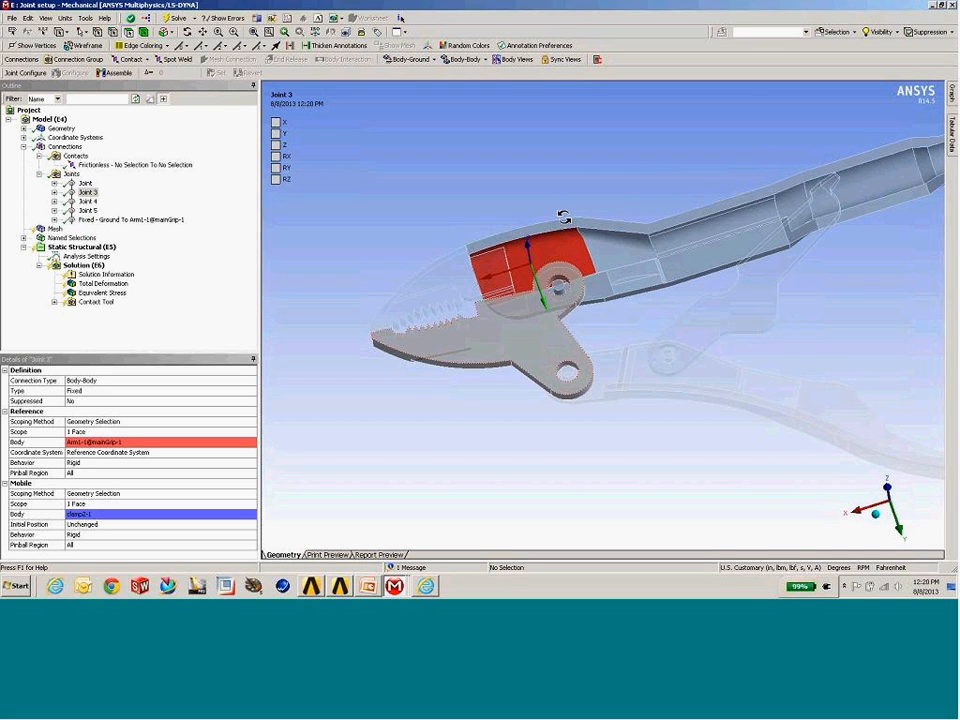
- Change Joint 3 between the upper handle and the lower jaw from Fixed to a Revolute joint
middle_drag(564, 217, 576, 224)
scroll(604, 376, up, 3)
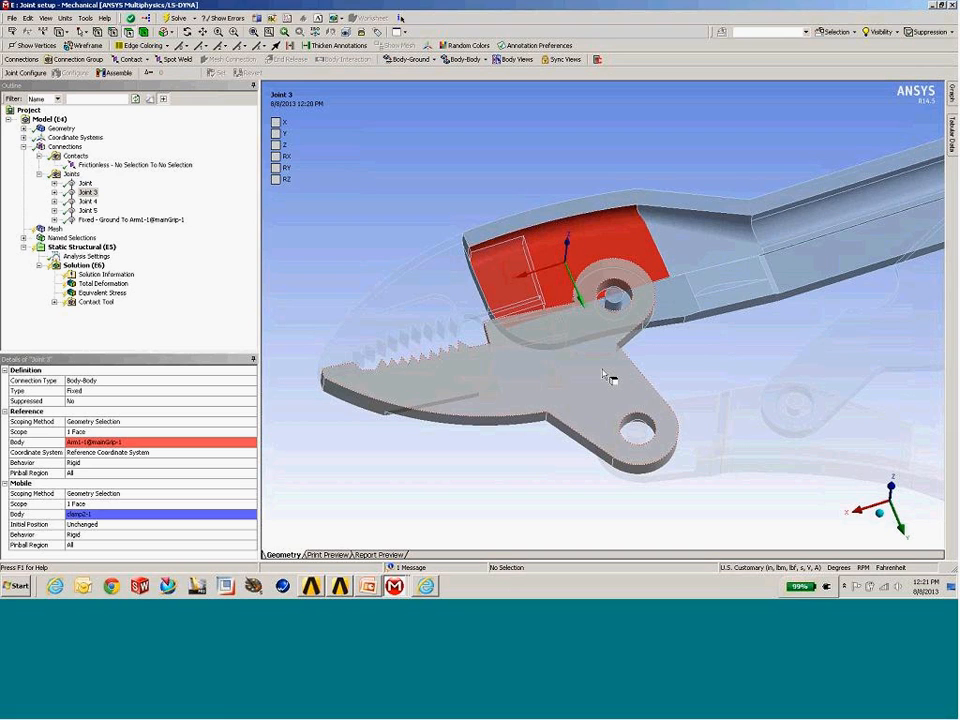
middle_drag(602, 370, 596, 388)
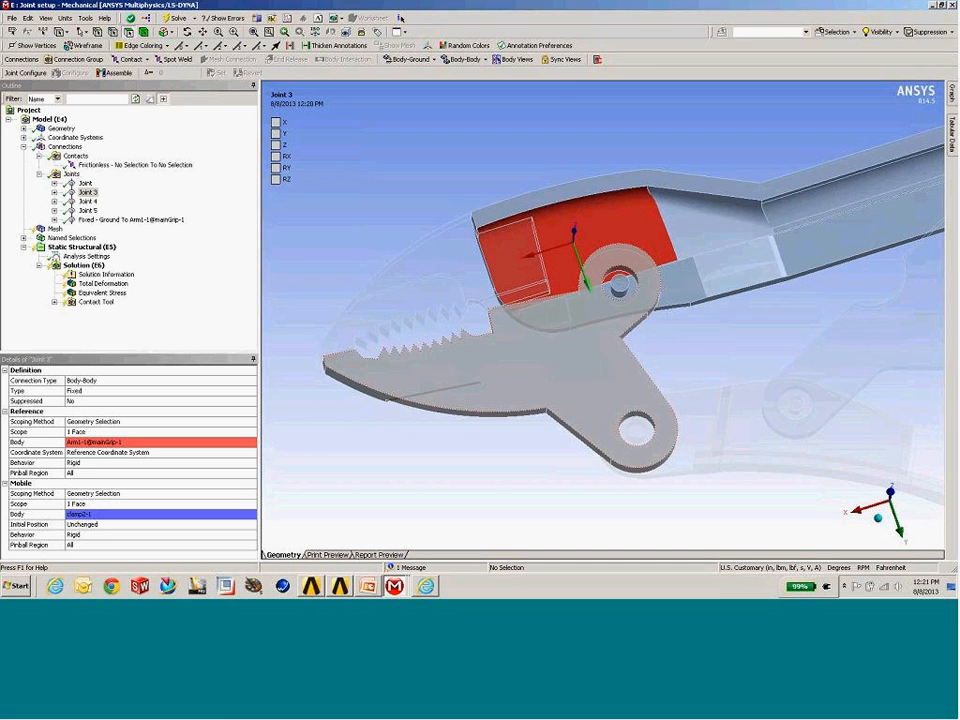
ctrl+middle_drag(703, 258, 521, 322)
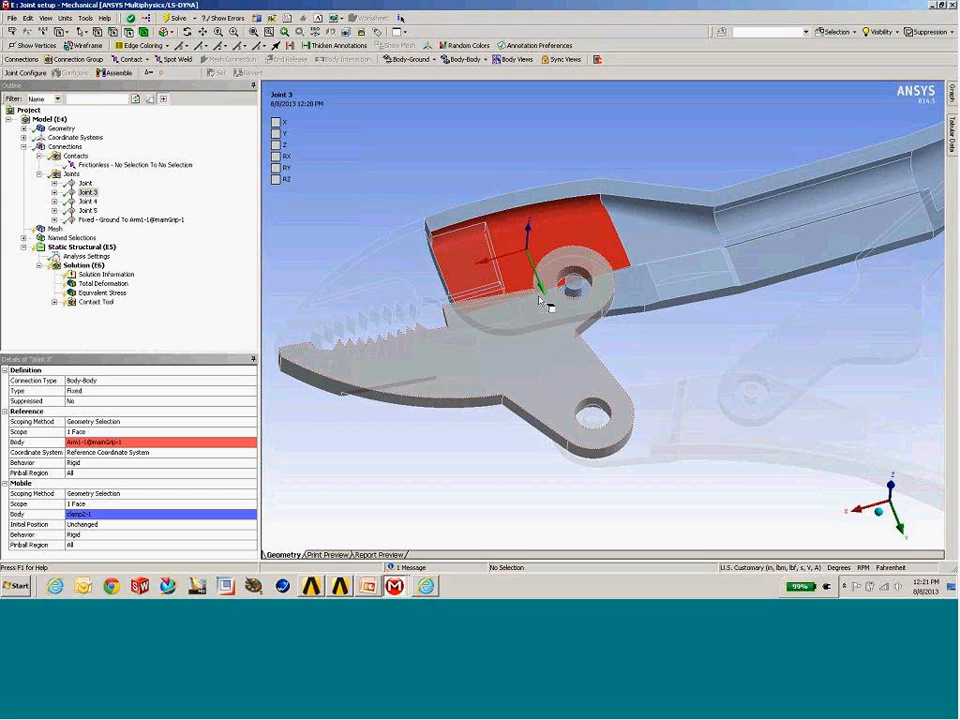
scroll(543, 300, up, 3)
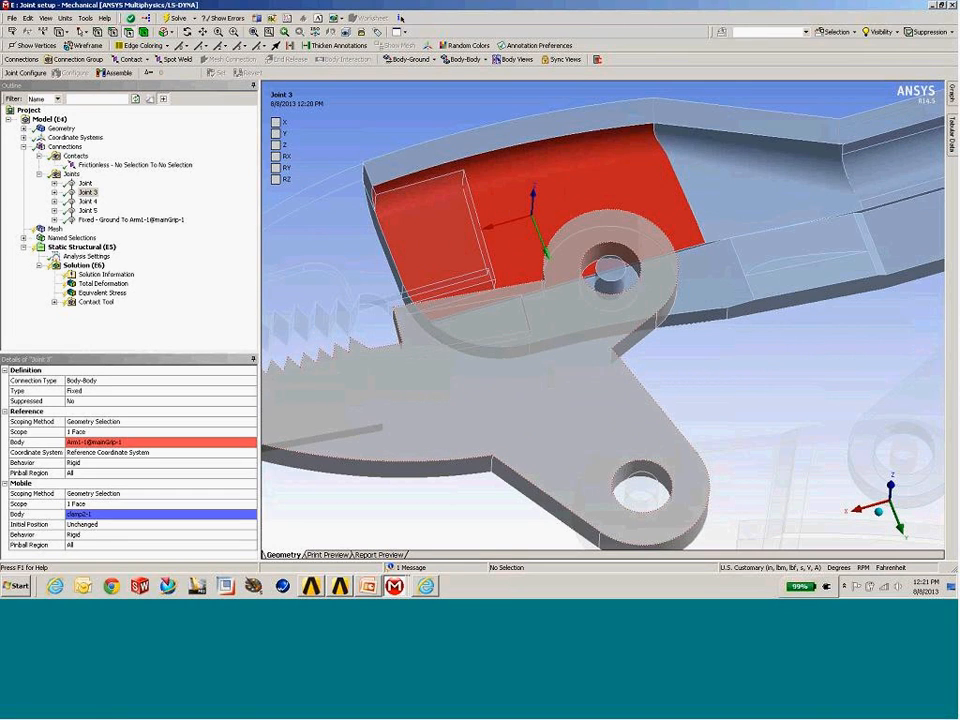
drag(133, 357, 120, 321)
click(108, 355)
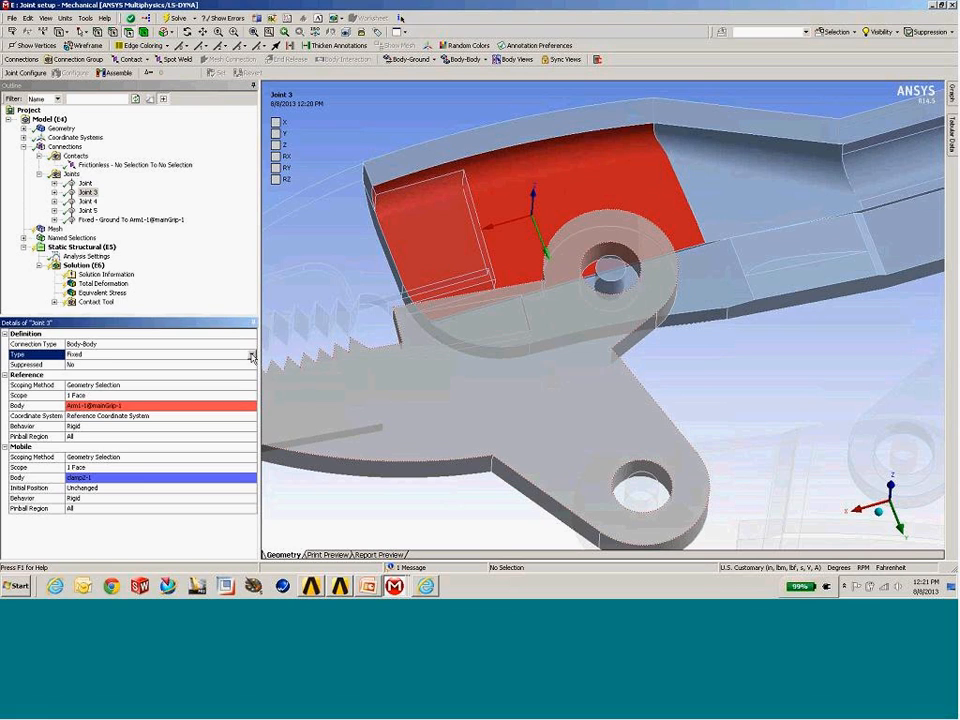
click(72, 354)
click(70, 363)
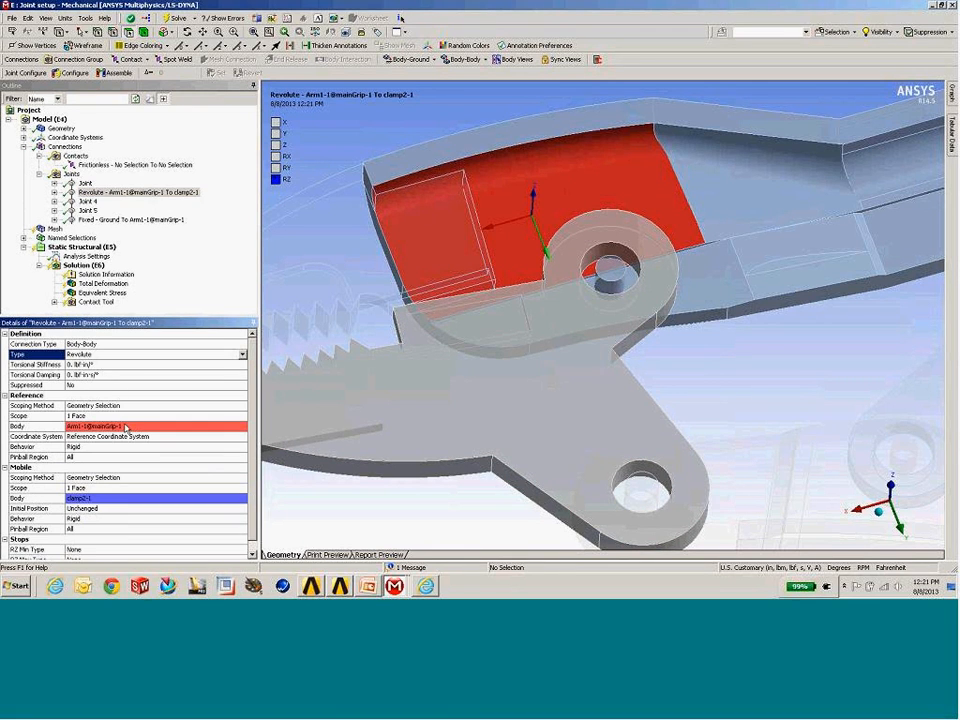
- Scope the reference side of the handle-to-jaw revolute joint to the cylindrical face of the upper handle's pin
drag(125, 320, 140, 274)
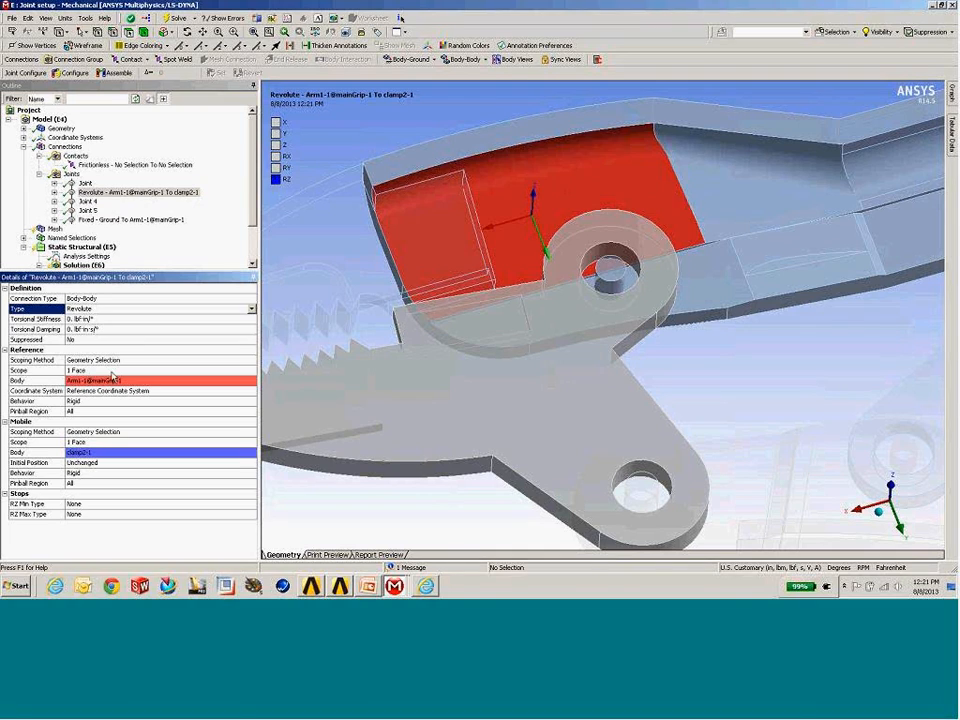
click(90, 370)
click(160, 360)
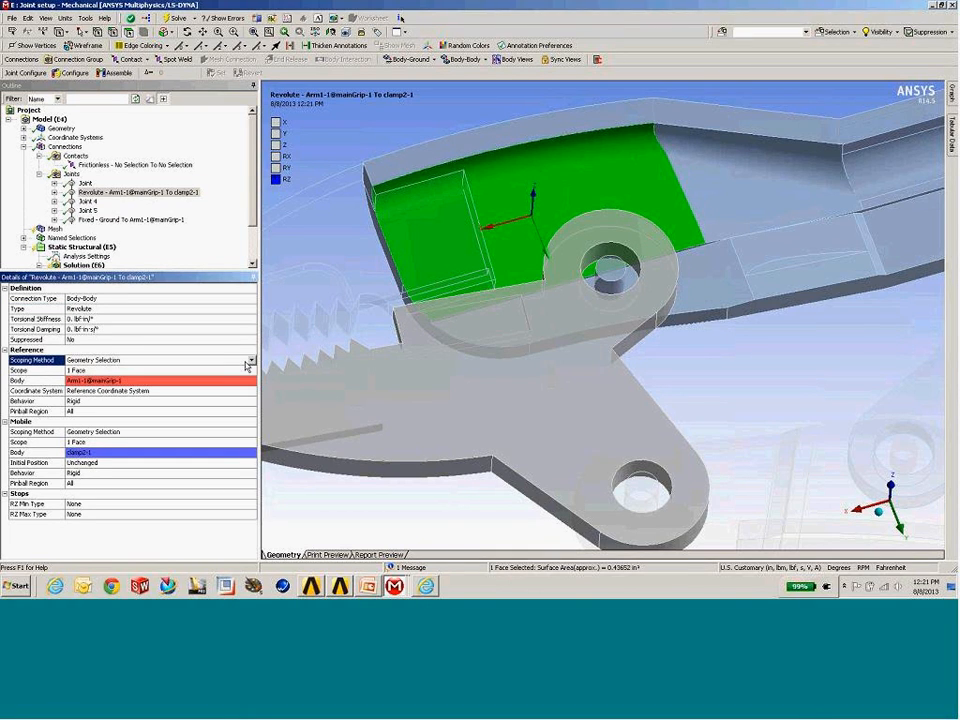
click(166, 360)
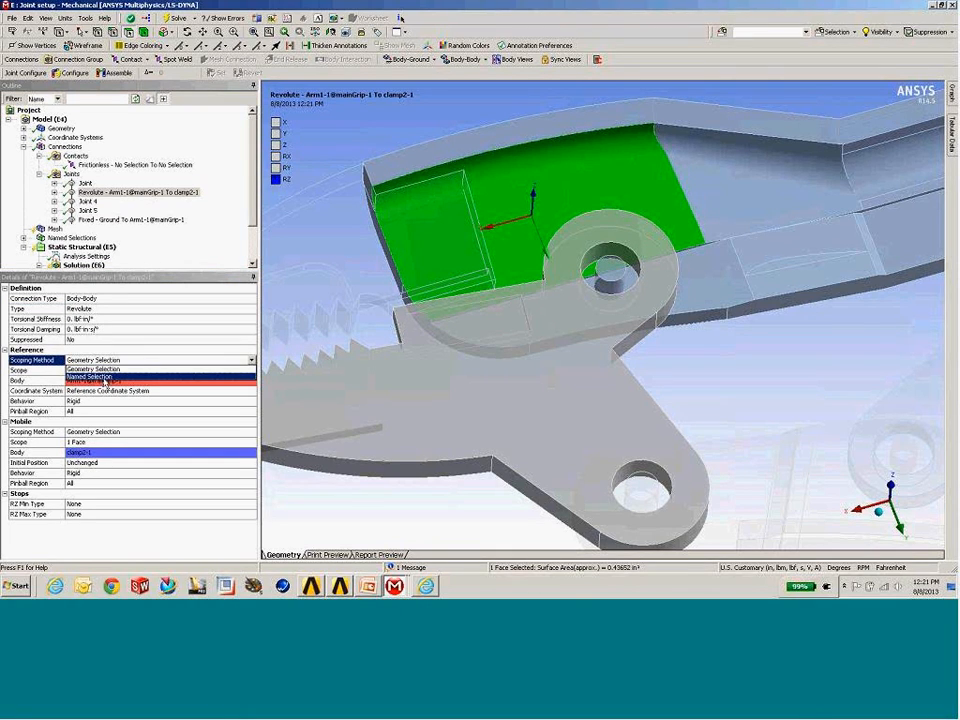
click(120, 369)
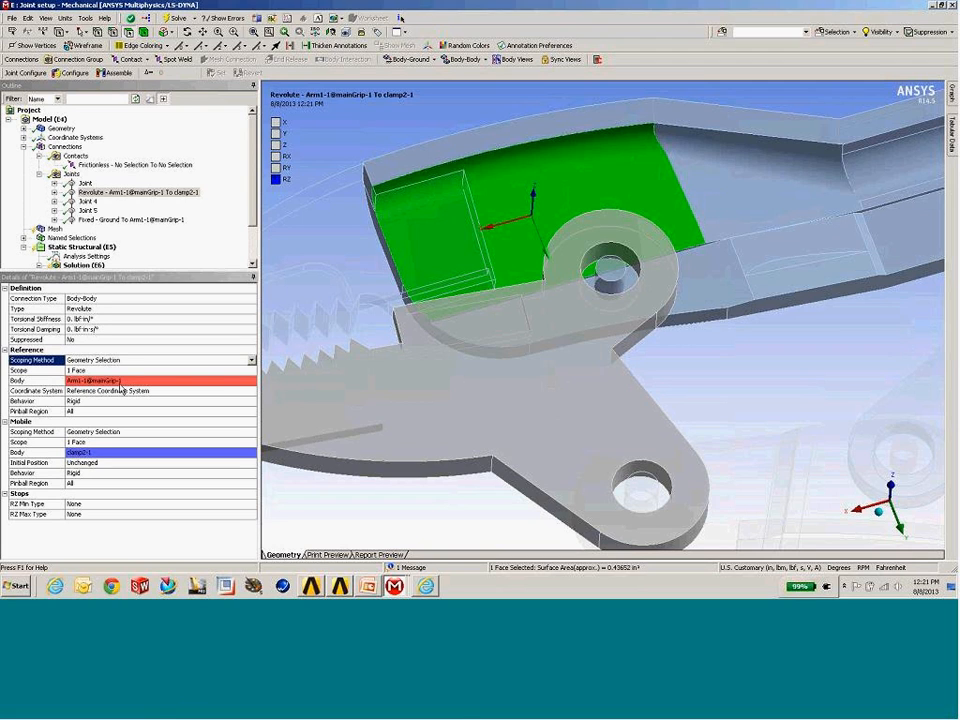
click(103, 372)
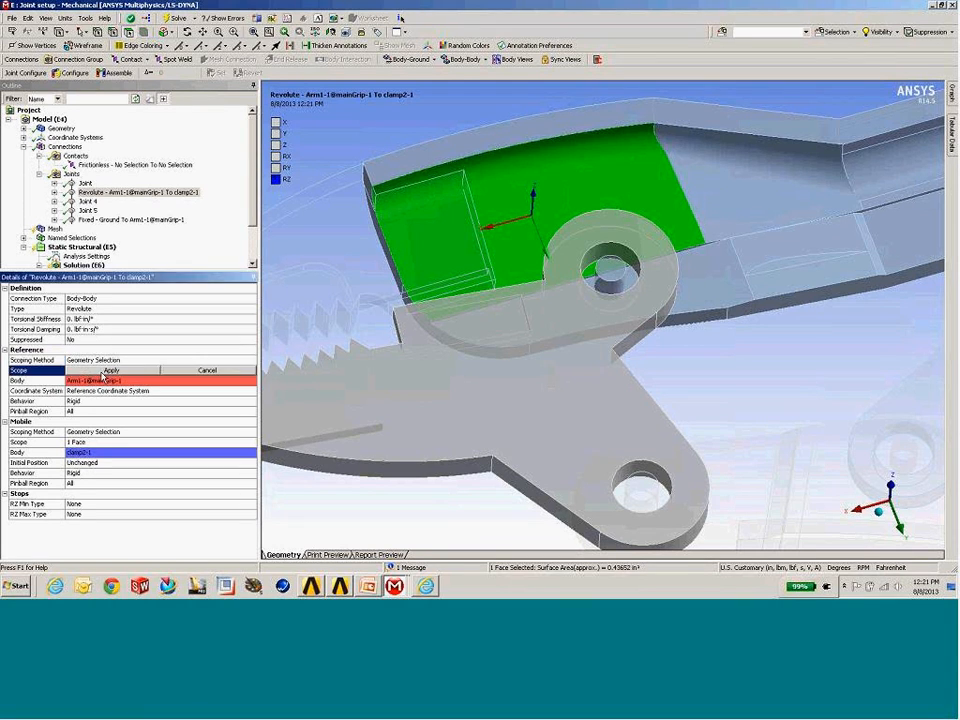
click(611, 290)
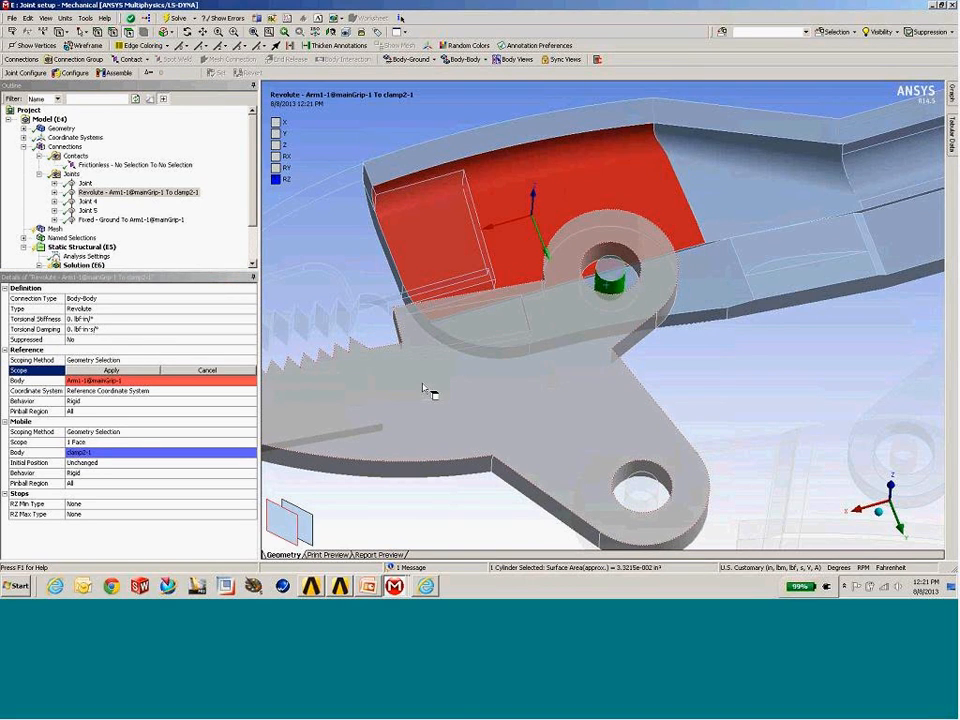
click(111, 370)
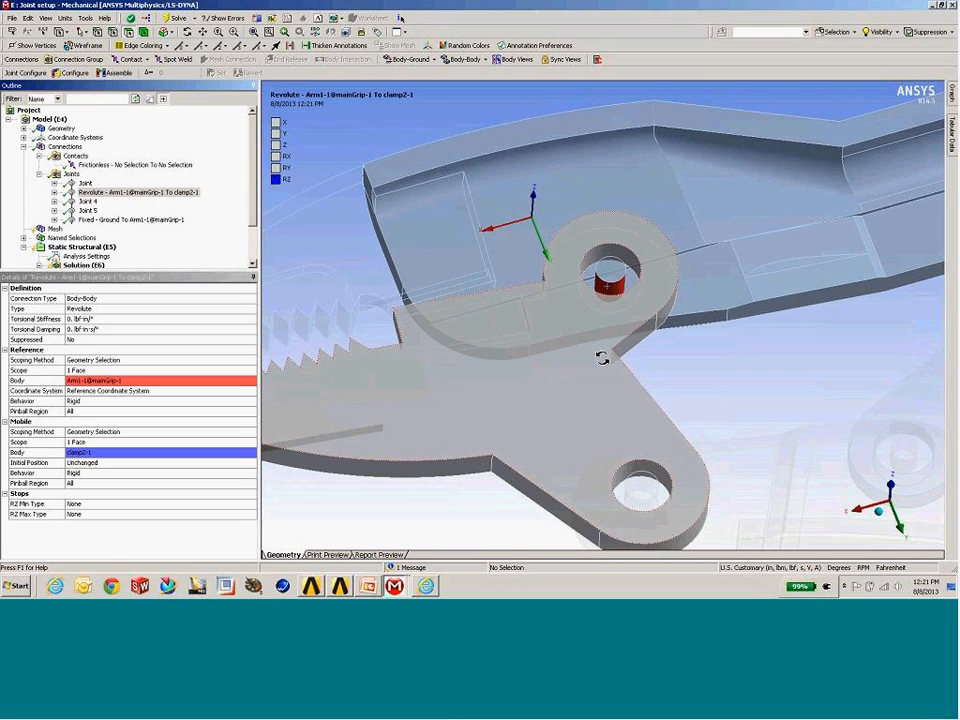
- Relocate that joint's reference coordinate system to the end face of the upper handle's pin
click(111, 390)
click(614, 293)
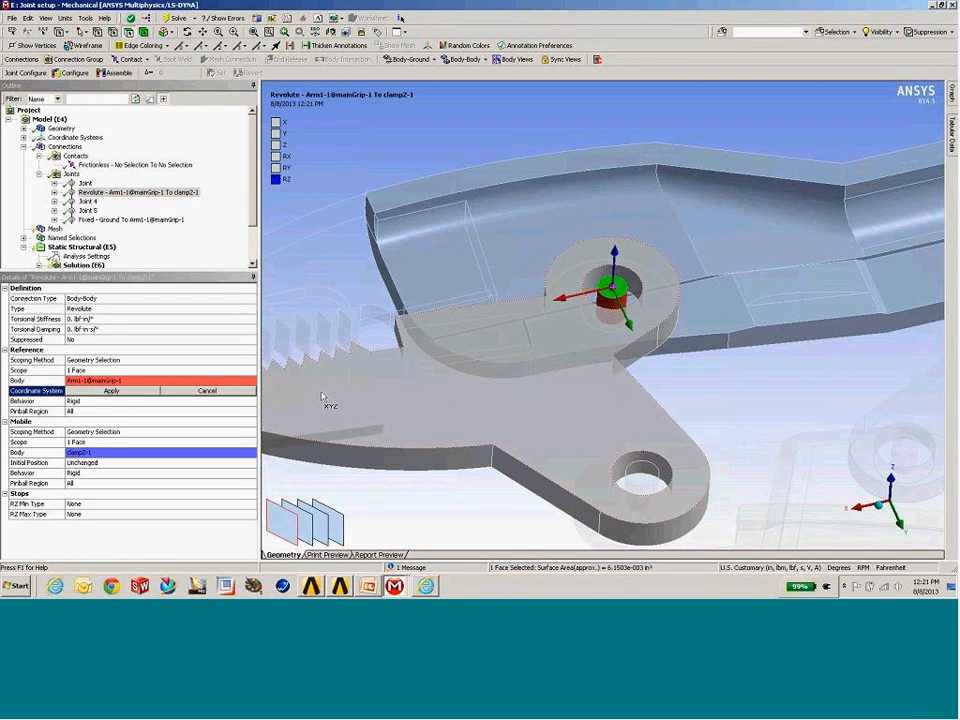
click(111, 390)
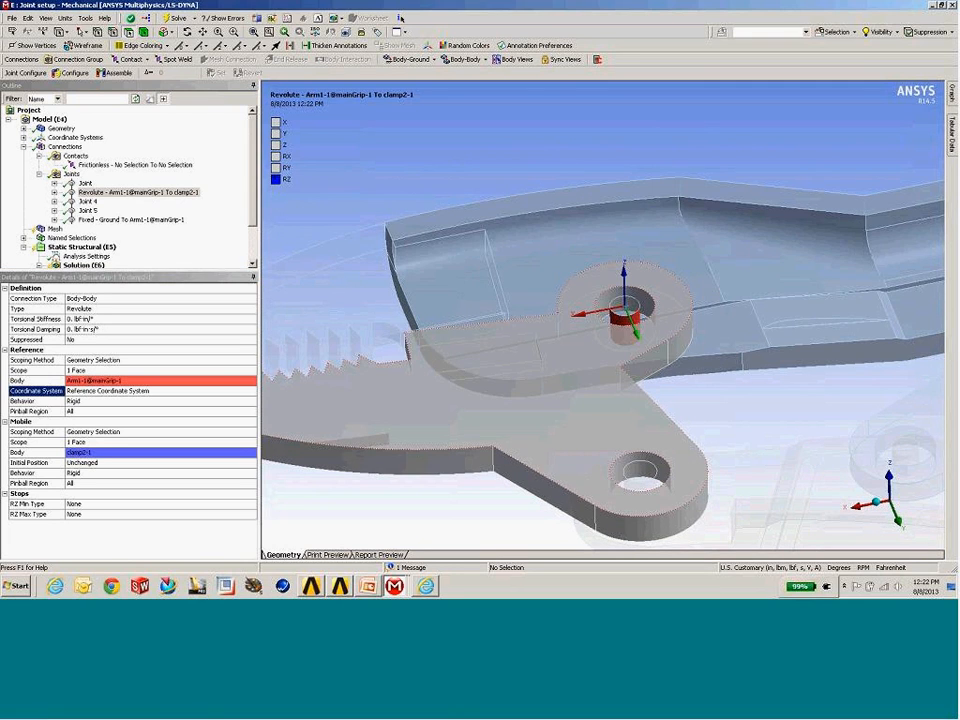
middle_drag(645, 300, 588, 317)
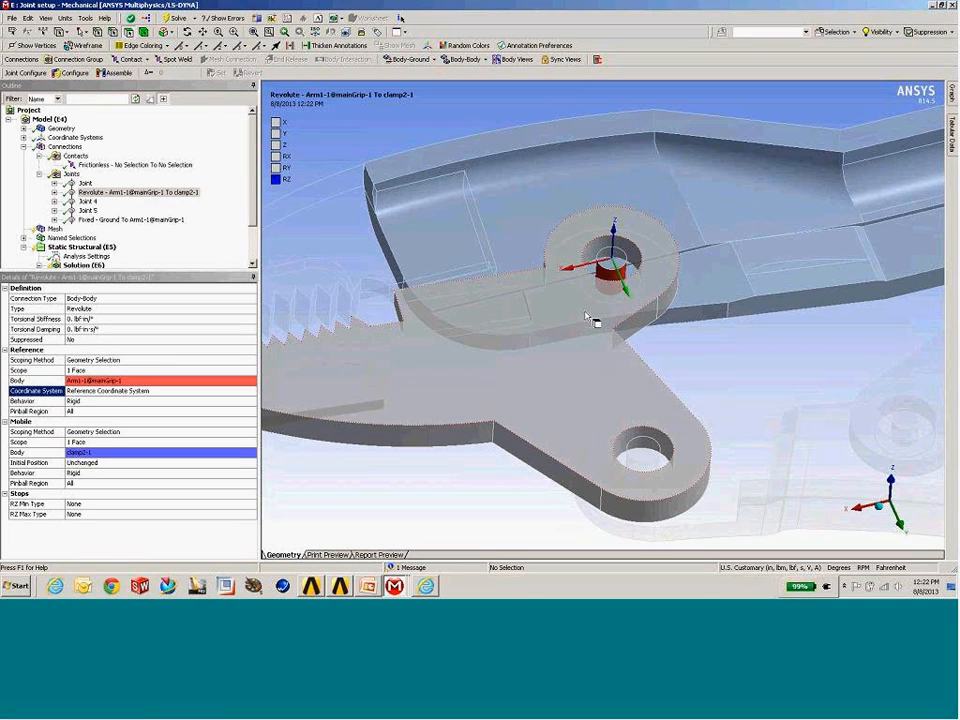
- Scope the mobile side of the upper handle joint to the inner cylindrical face of the lower jaw's upper hole
click(90, 441)
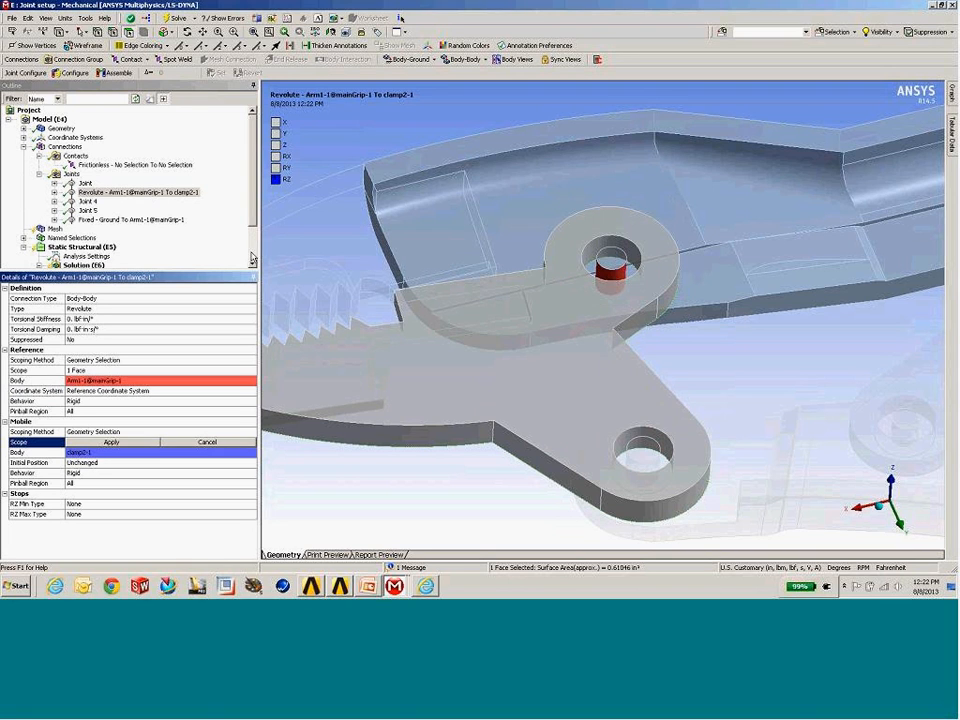
click(632, 252)
click(111, 441)
ctrl+middle_drag(581, 277, 563, 240)
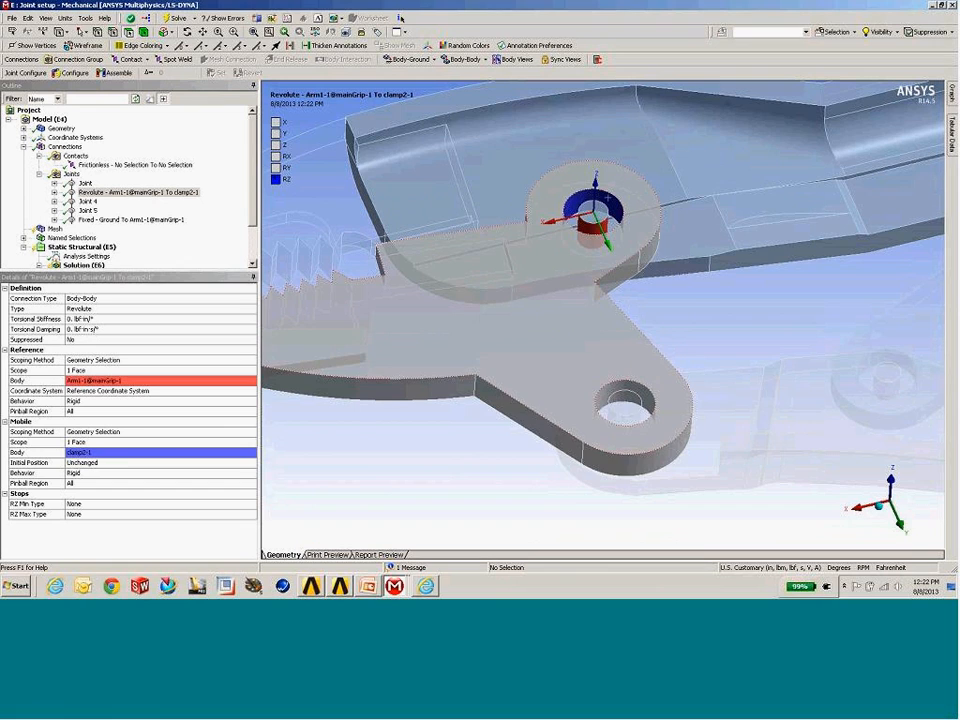
scroll(563, 246, down, 3)
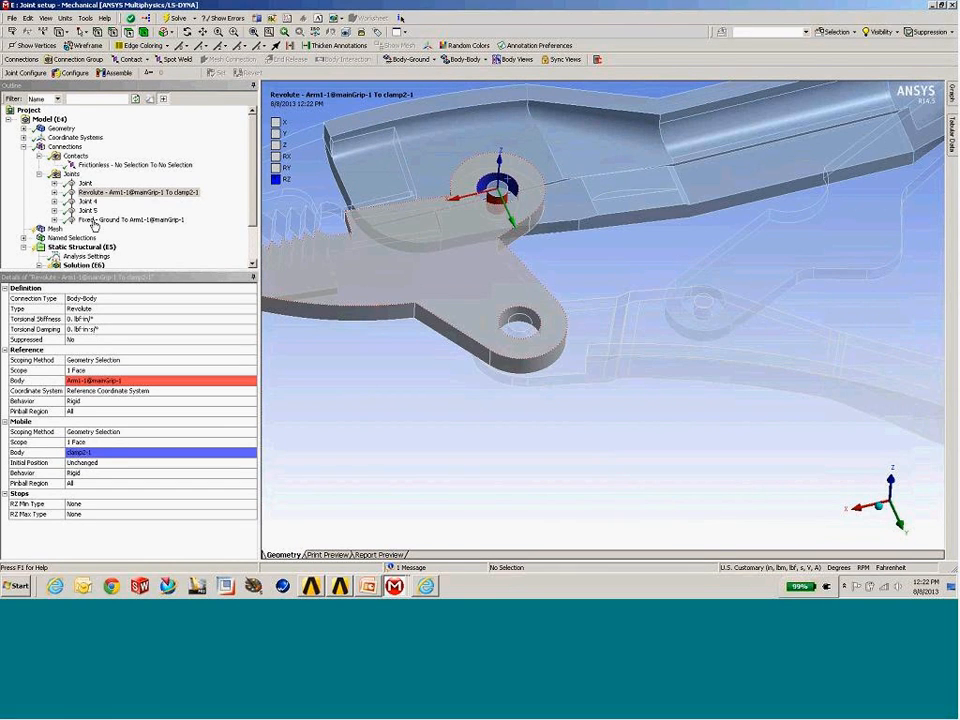
- Change Joint 4 between the lower handle and the lower jaw to a Revolute joint
click(88, 201)
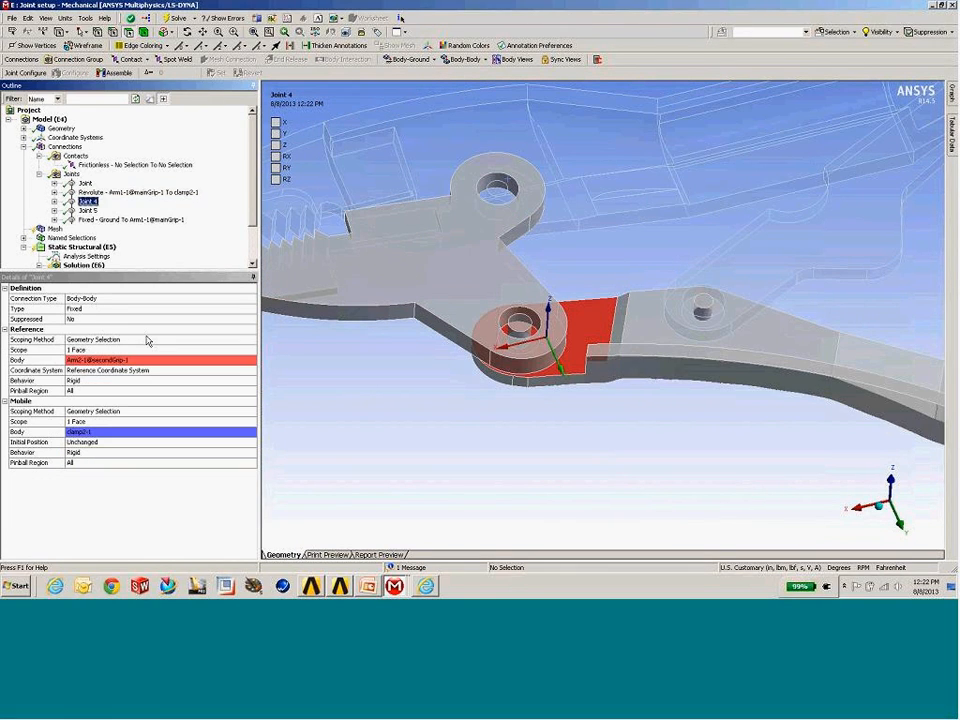
click(187, 309)
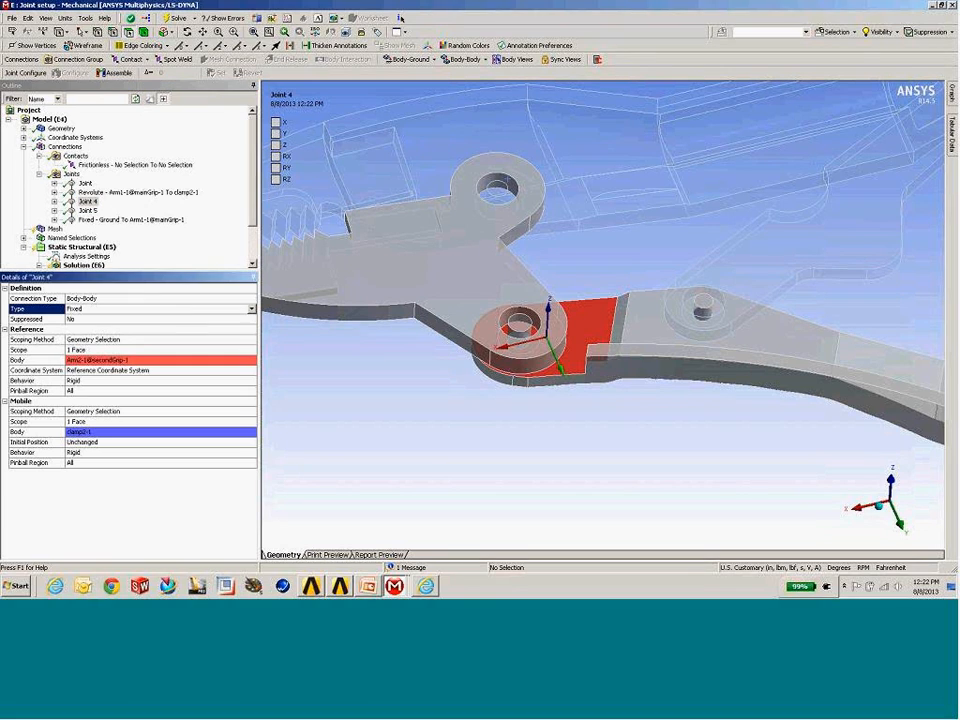
click(251, 309)
click(90, 322)
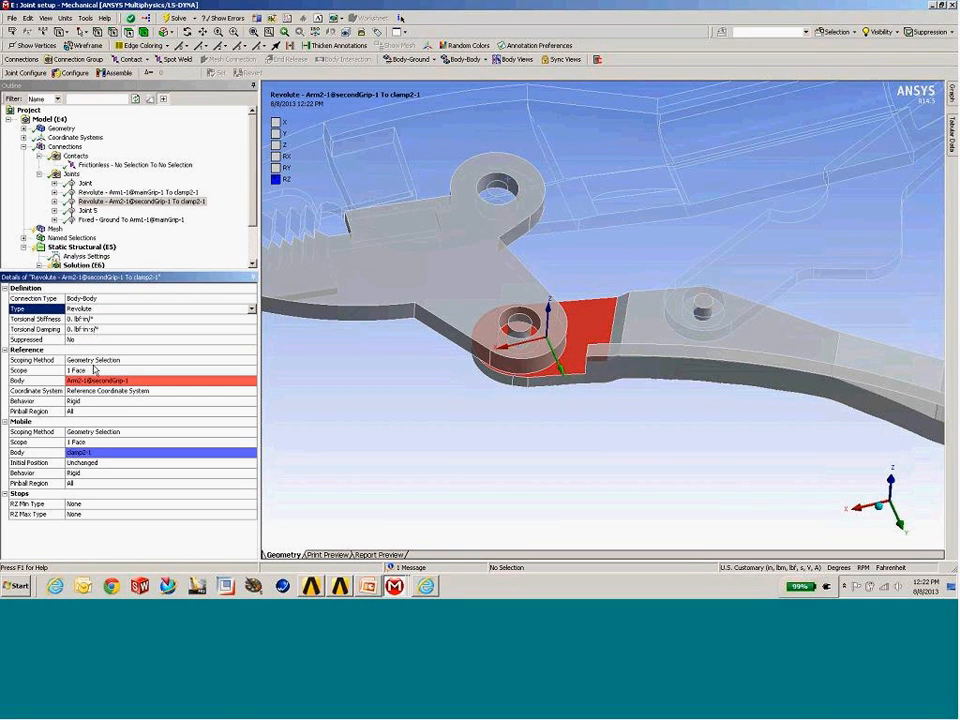
- Scope the lower handle-to-jaw joint's reference to the pin's cylindrical face and place its coordinate system on the pin's end face
click(95, 370)
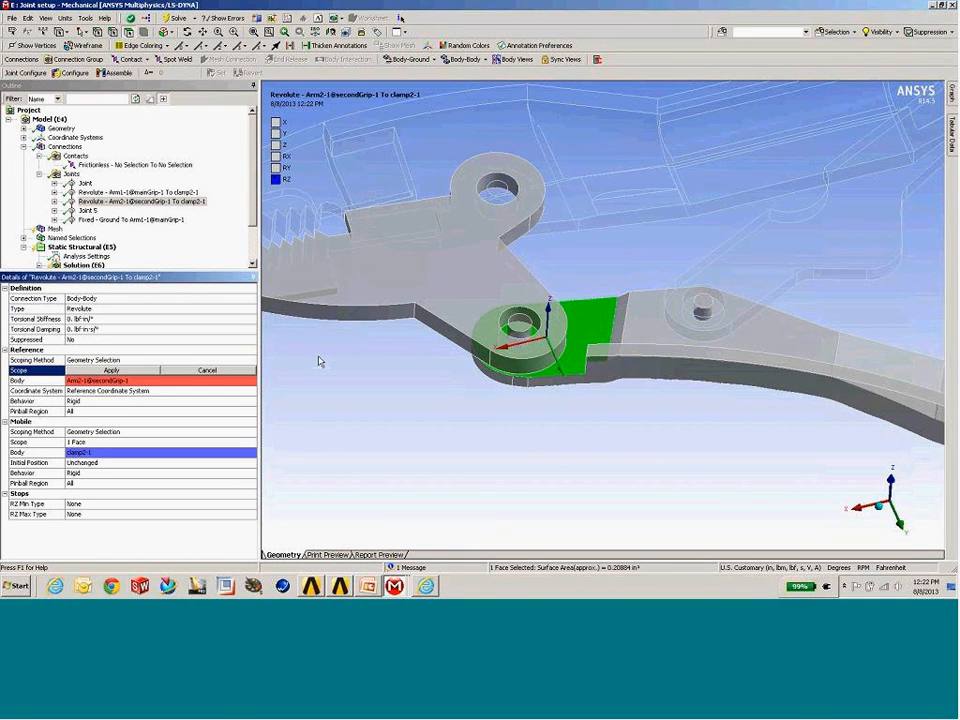
click(515, 333)
click(108, 371)
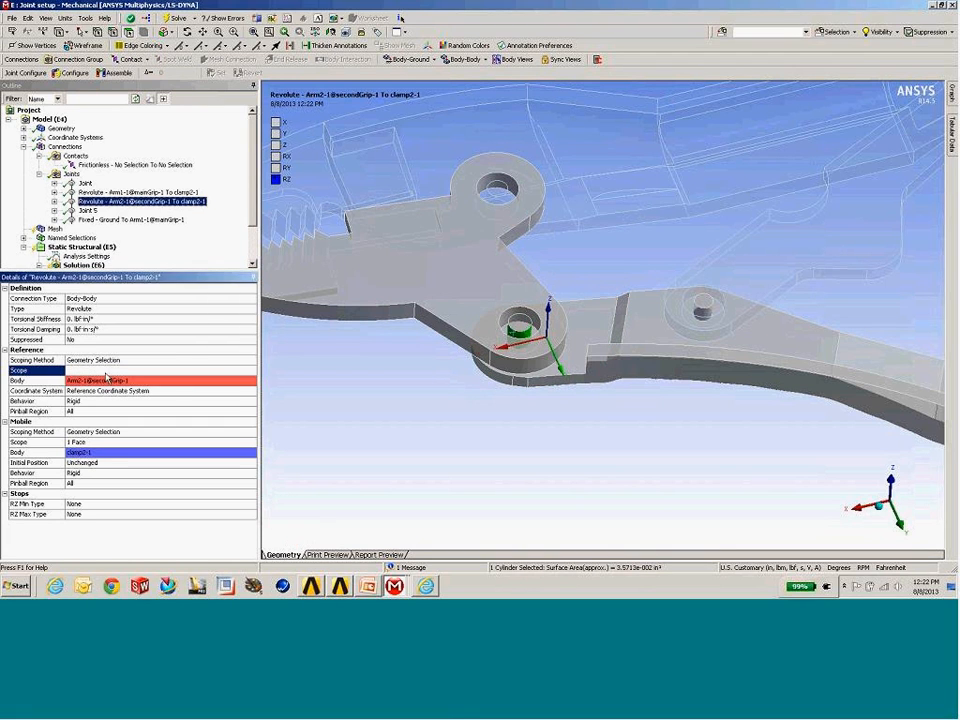
click(107, 390)
click(430, 347)
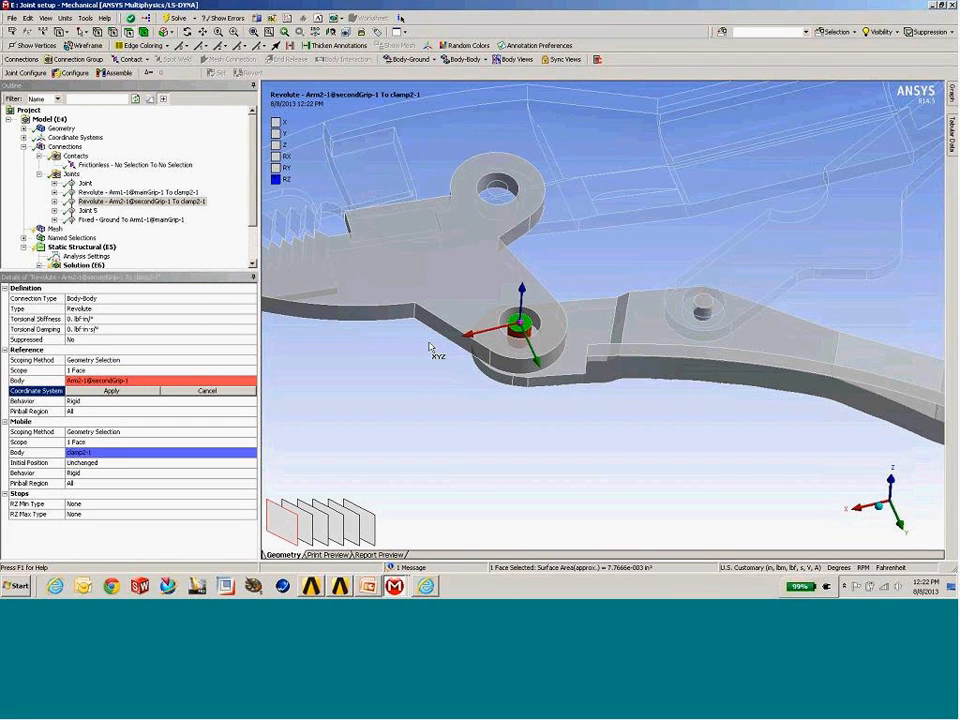
click(111, 390)
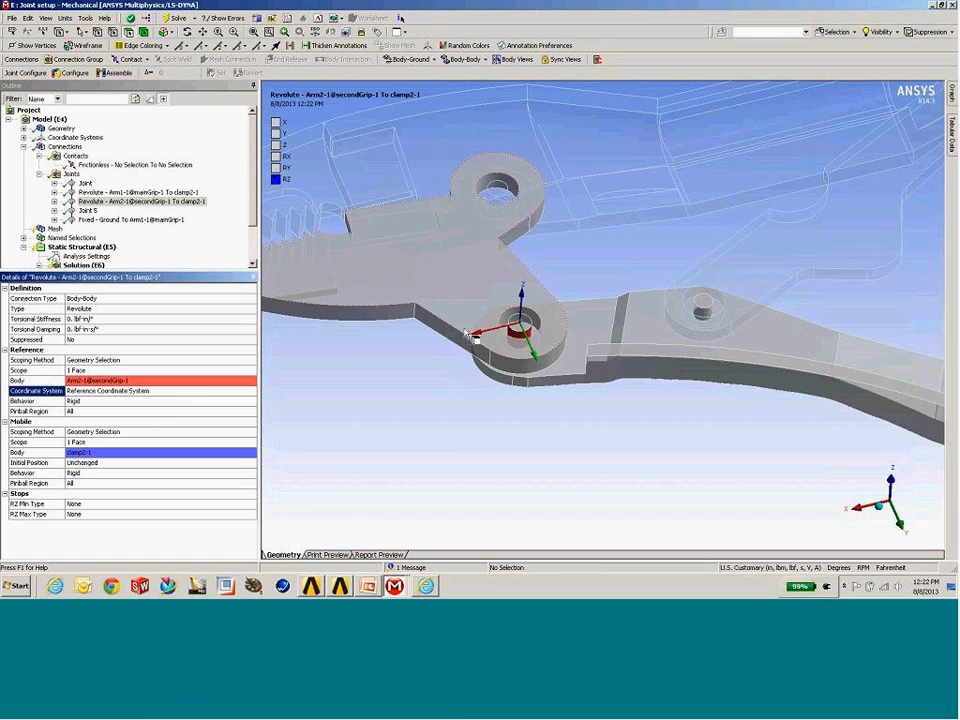
- Scope the mobile side of the lower handle-to-jaw joint to the inner face of the jaw's lower hole
click(77, 442)
click(540, 317)
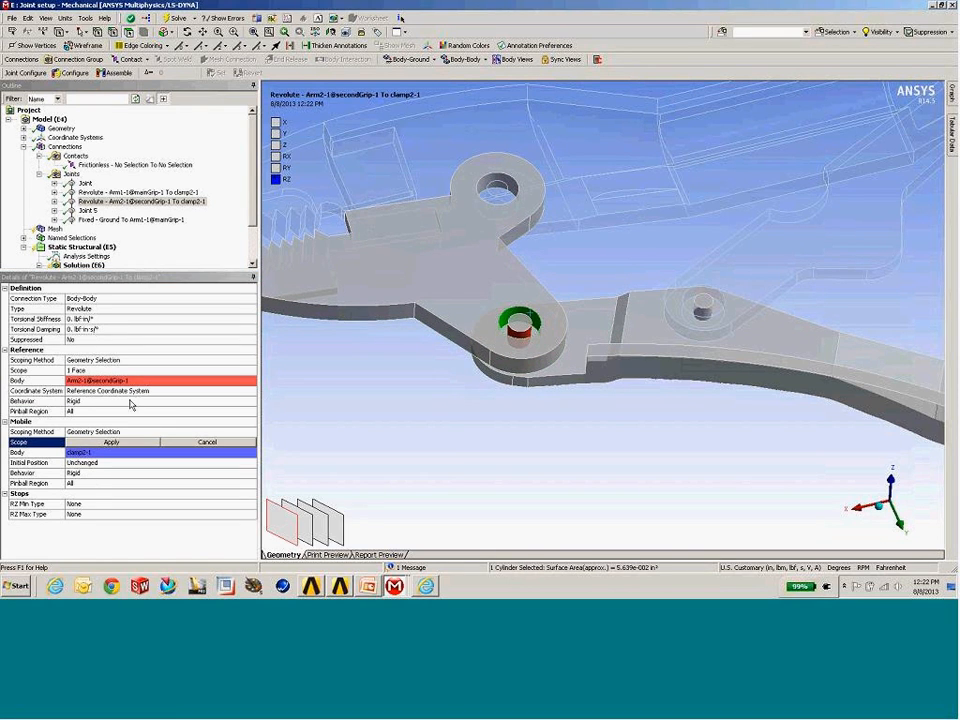
click(111, 442)
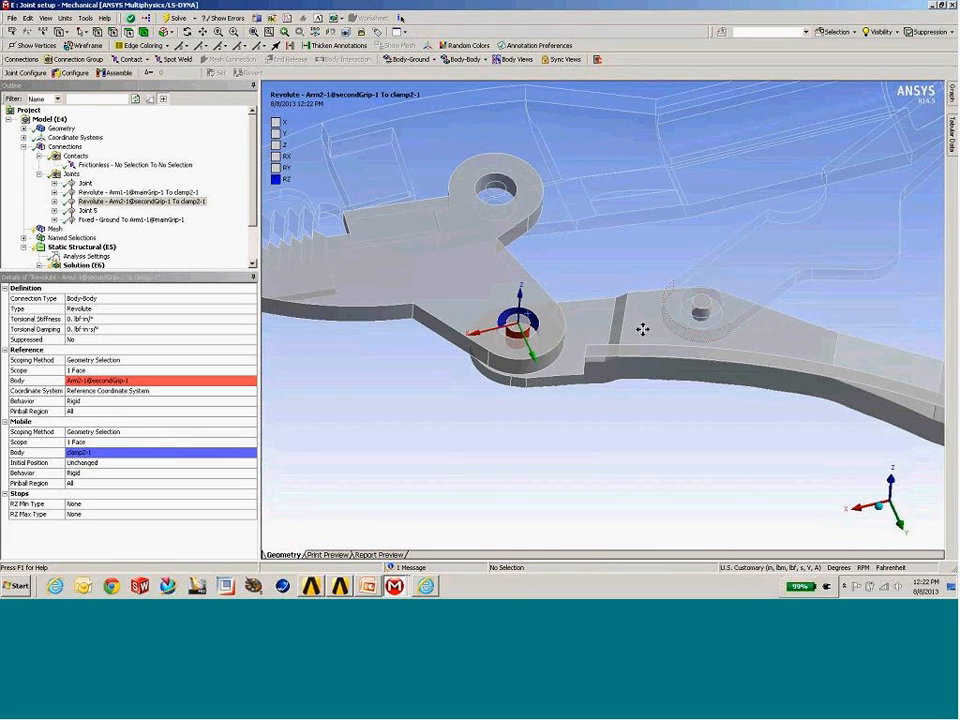
- Change Joint 5 between the lower handle and the center link to a Revolute joint
ctrl+middle_drag(642, 329, 555, 337)
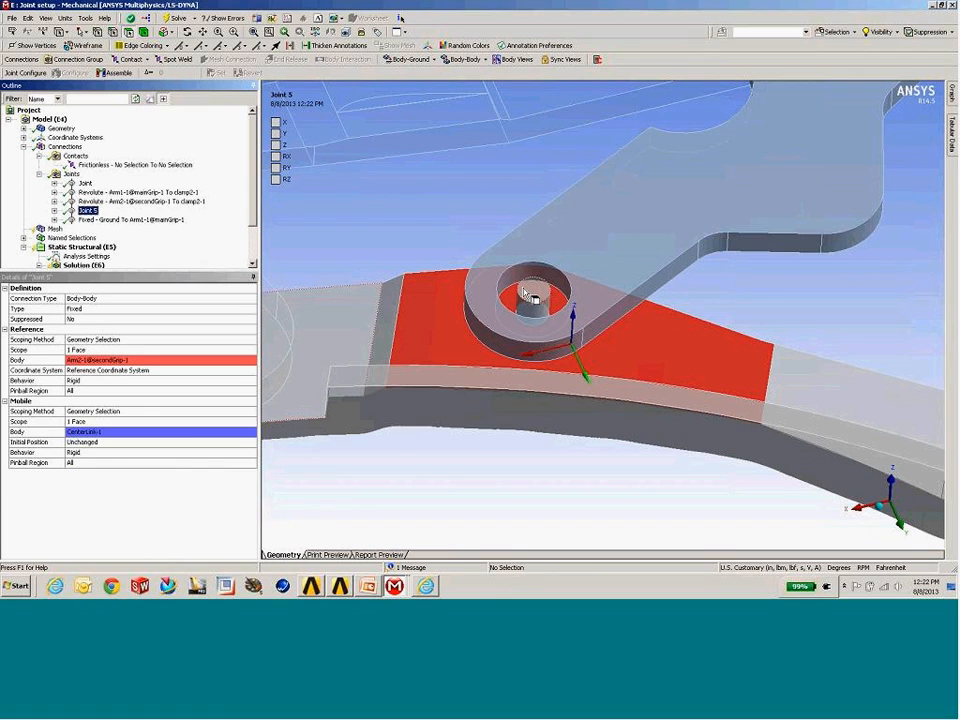
click(150, 308)
click(251, 309)
click(95, 329)
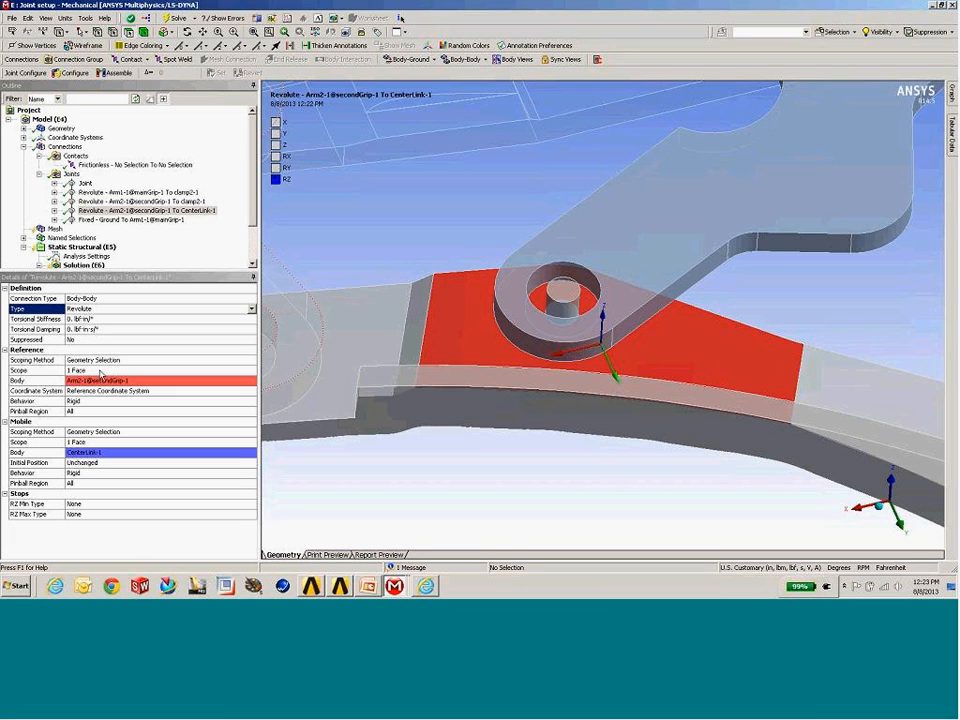
- Scope the center link joint's reference to the lower handle's pin cylinder and place its coordinate system on the pin's end face
click(130, 370)
click(554, 306)
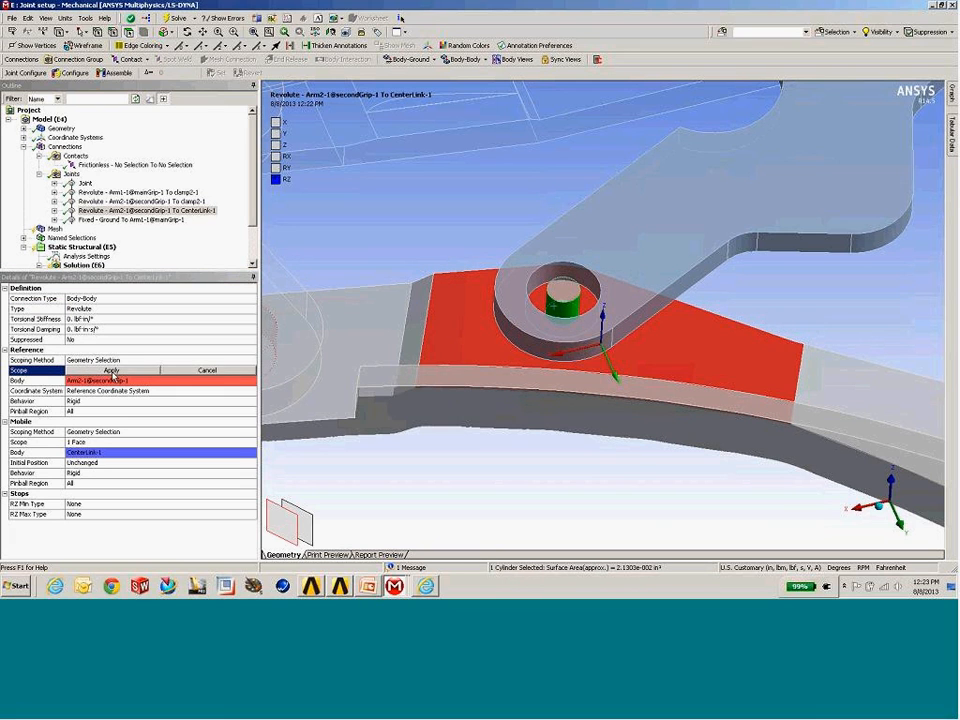
click(111, 371)
click(108, 392)
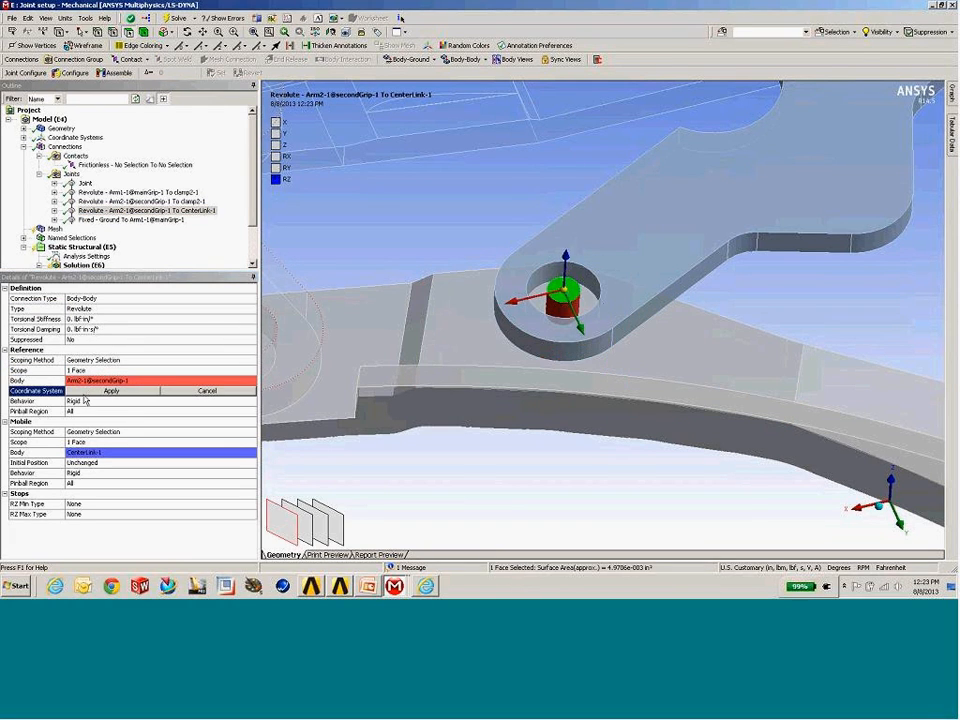
click(110, 391)
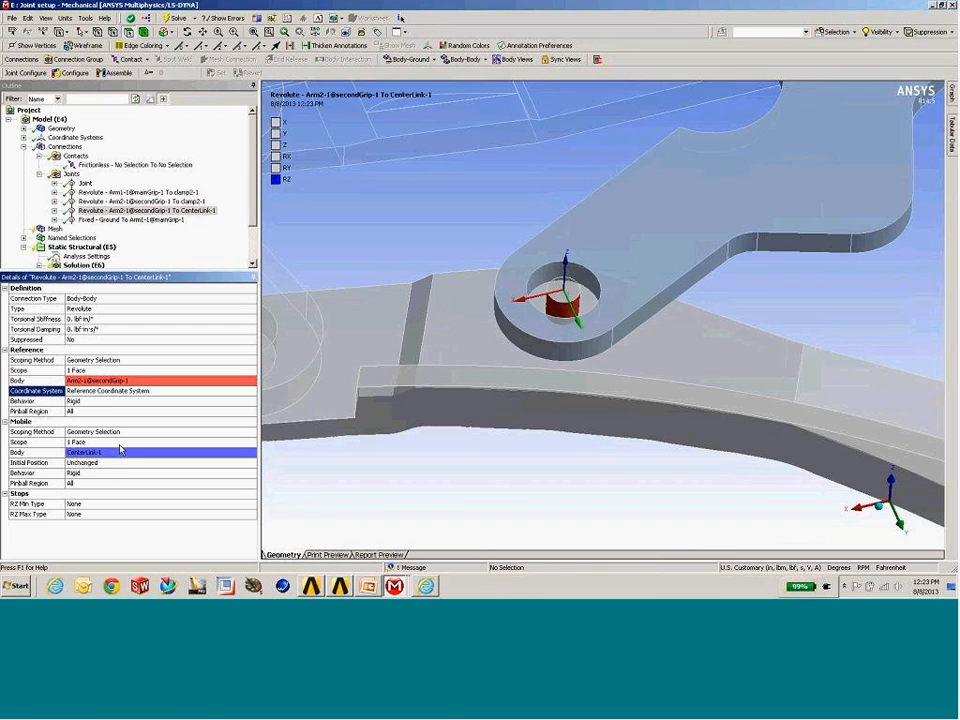
- Scope the mobile side of the lower handle-to-center link joint to the inner face of the link's hole
click(115, 442)
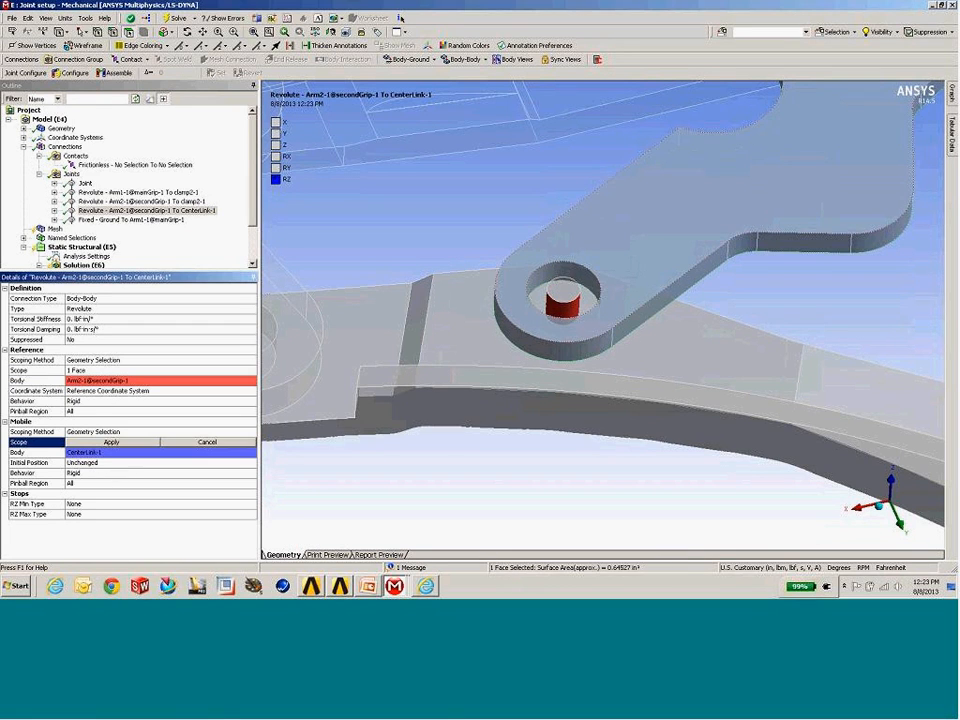
click(581, 272)
click(114, 442)
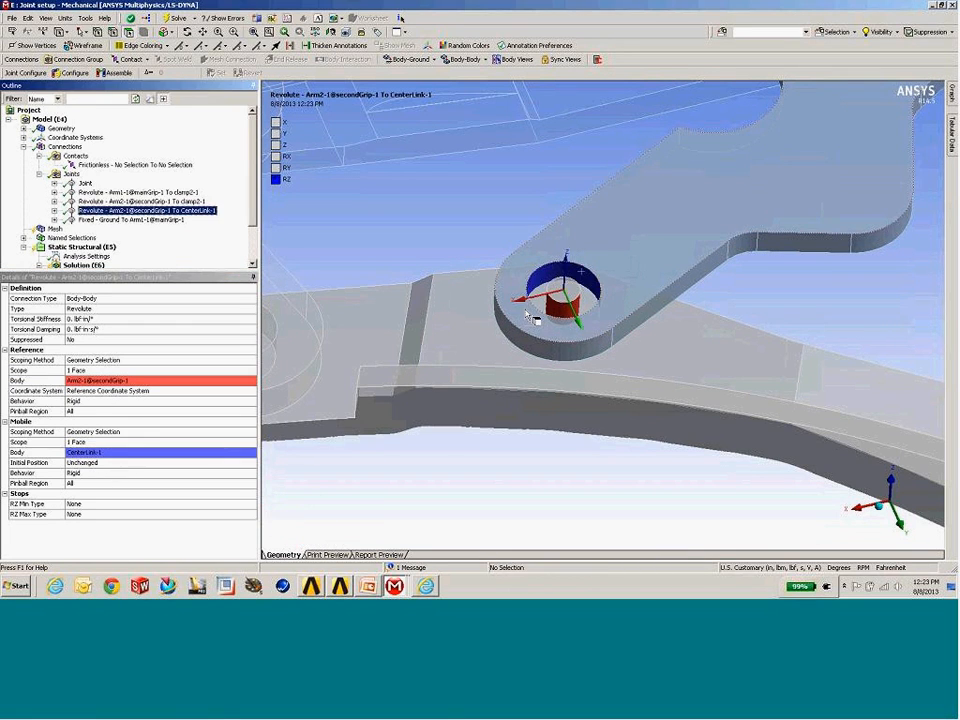
- Configure the lower handle-to-center link revolute joint and swing it back and forth to check how the linkage moves
scroll(535, 318, down, 5)
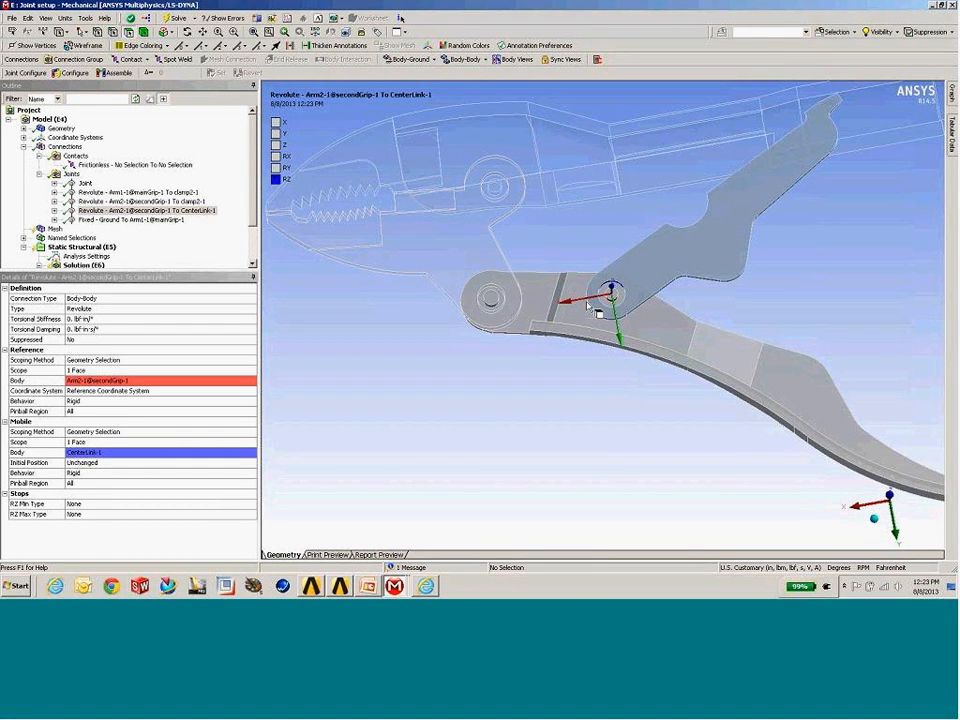
middle_drag(587, 306, 608, 308)
scroll(608, 308, down, 2)
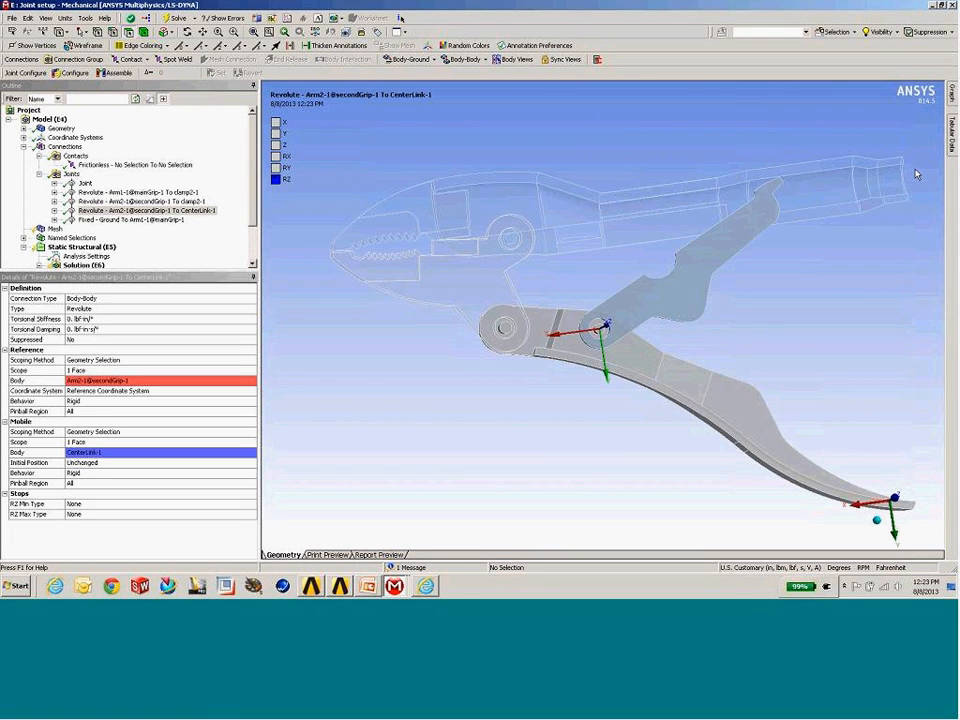
middle_drag(916, 175, 373, 250)
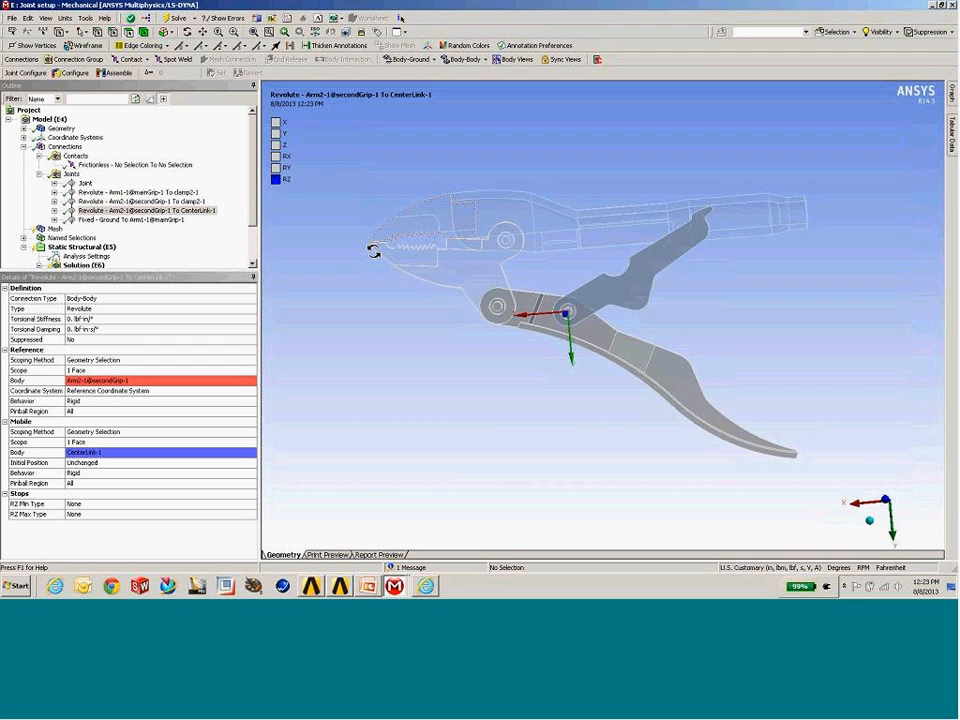
middle_drag(374, 250, 422, 247)
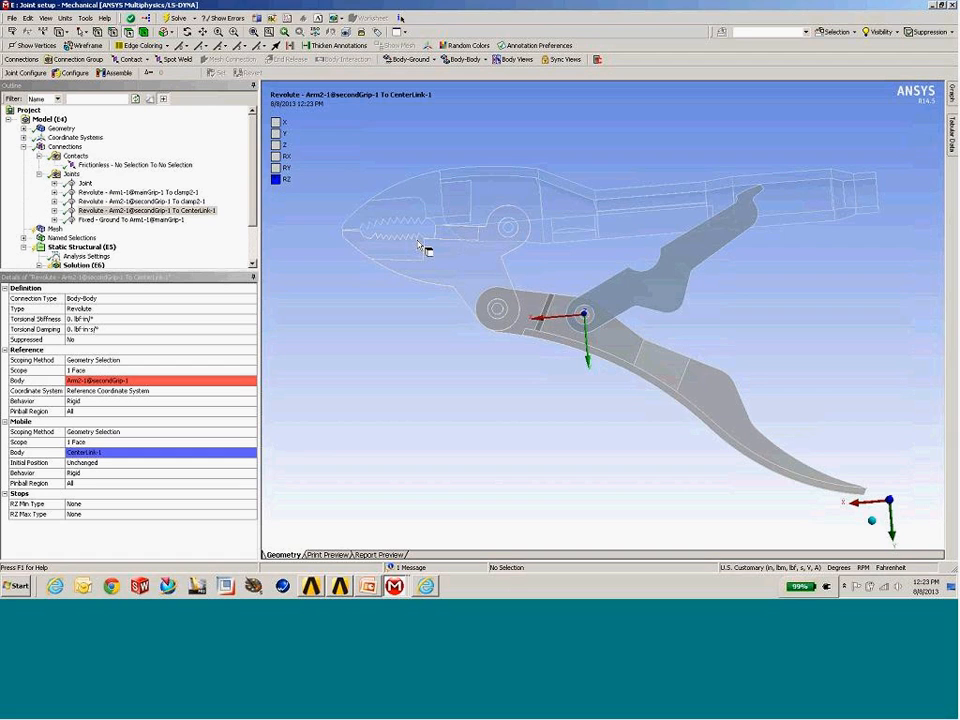
click(90, 210)
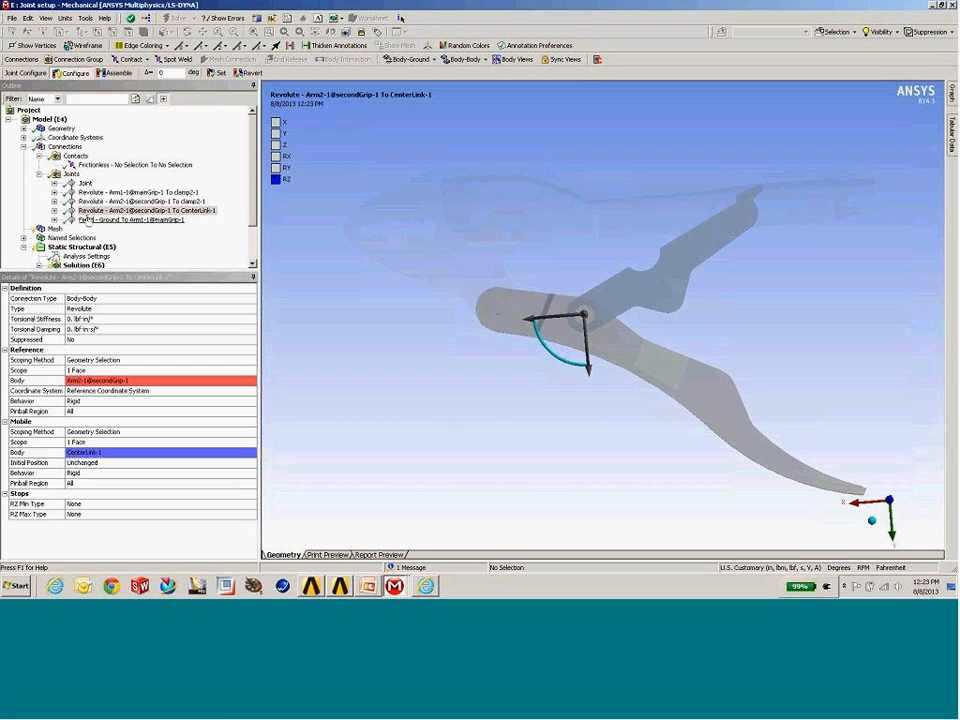
click(72, 74)
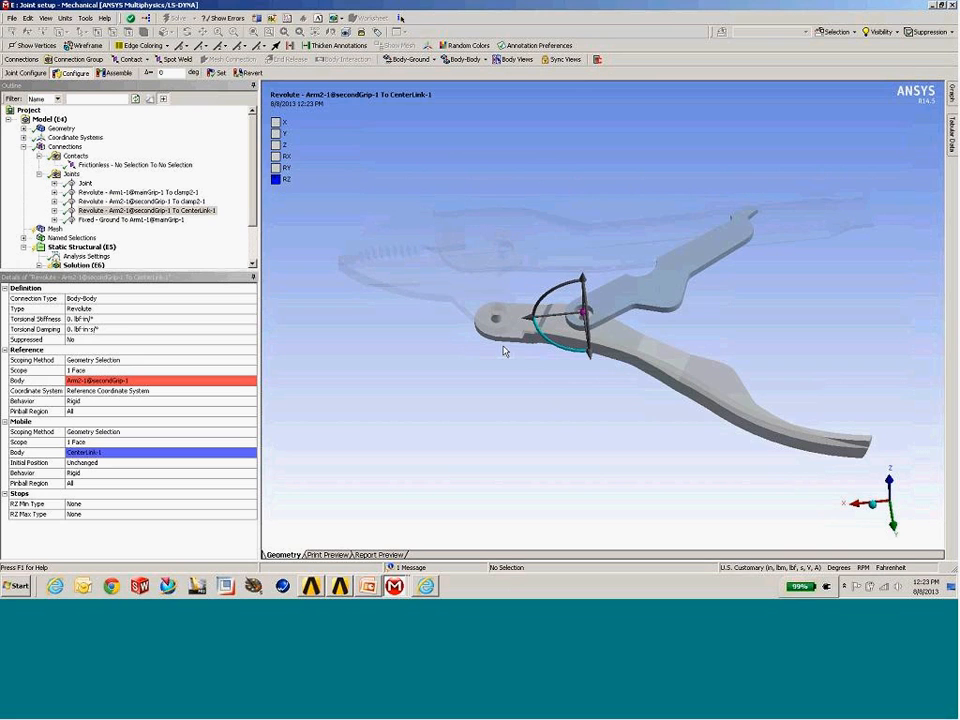
middle_drag(505, 351, 489, 394)
drag(552, 348, 574, 362)
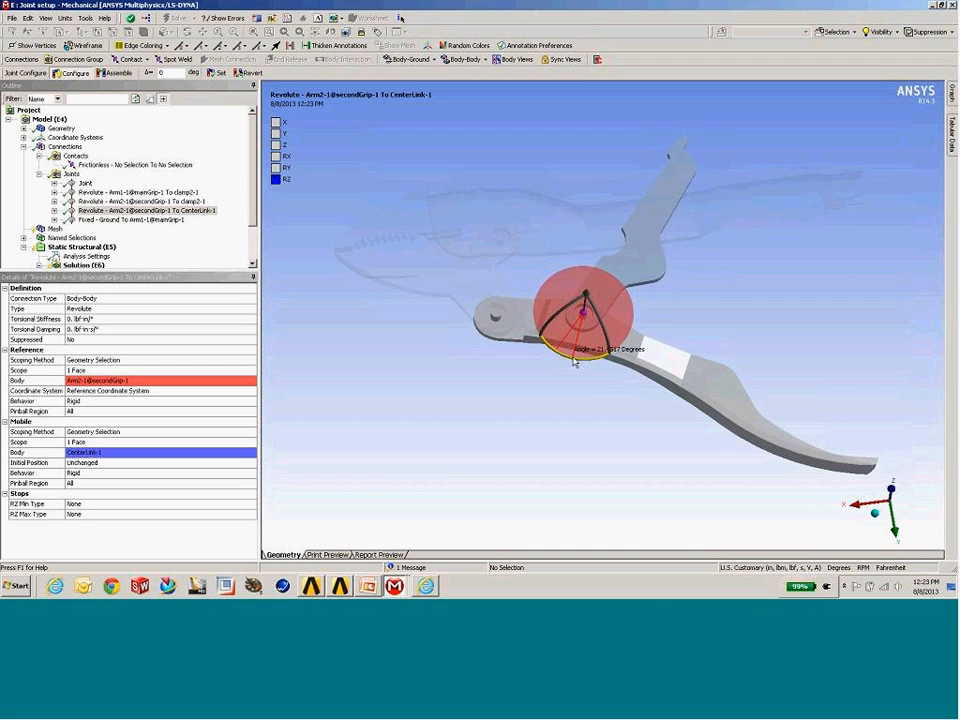
drag(574, 362, 545, 350)
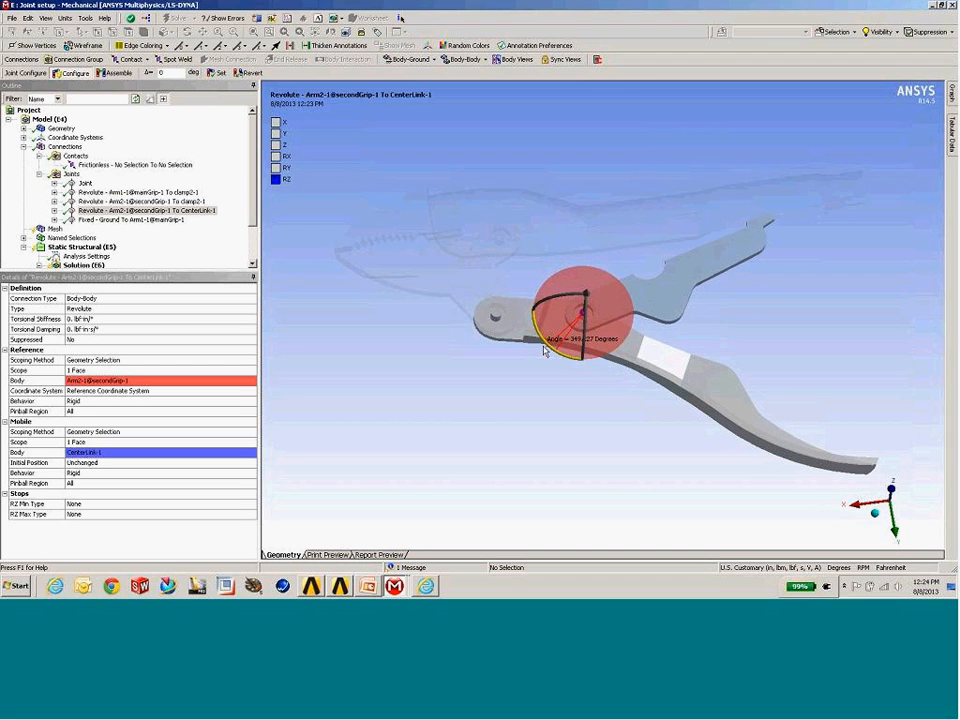
middle_drag(545, 350, 667, 248)
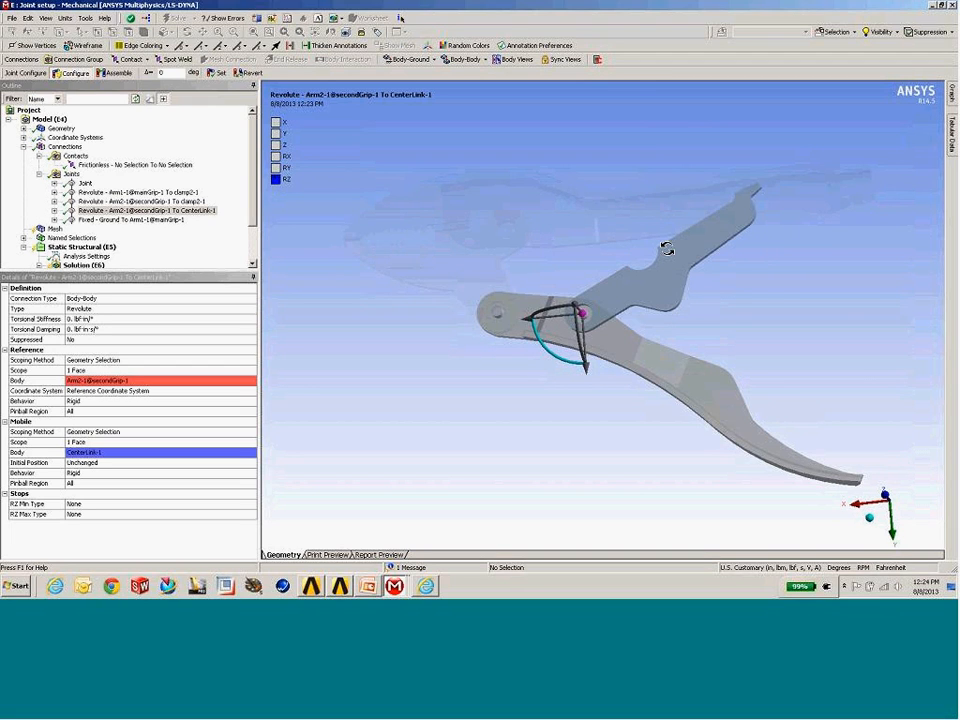
middle_drag(667, 248, 682, 264)
drag(557, 349, 553, 345)
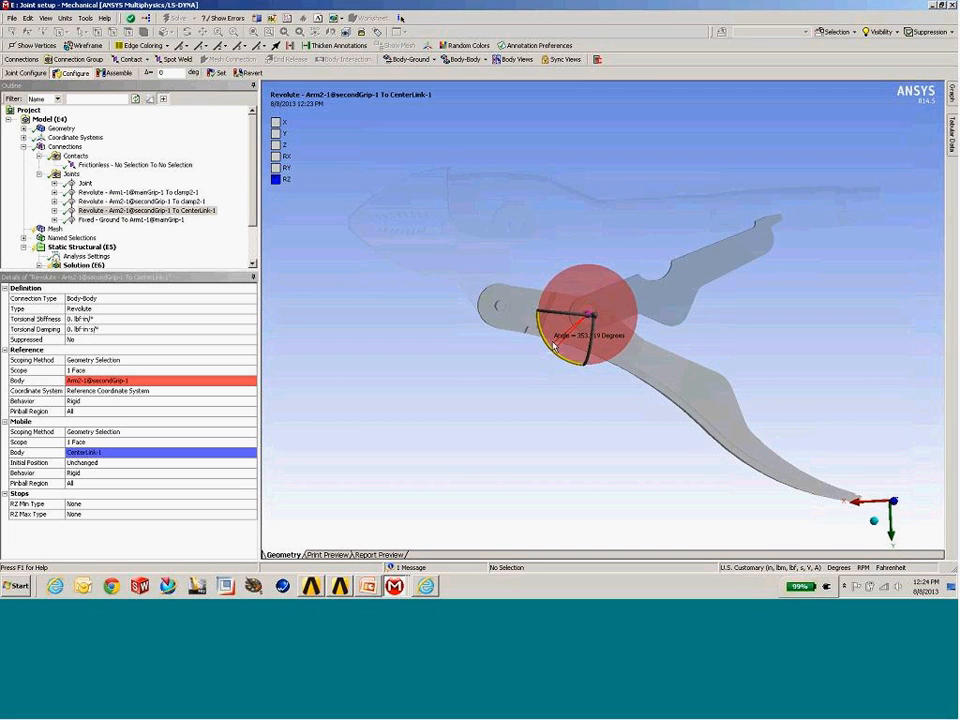
drag(553, 345, 559, 319)
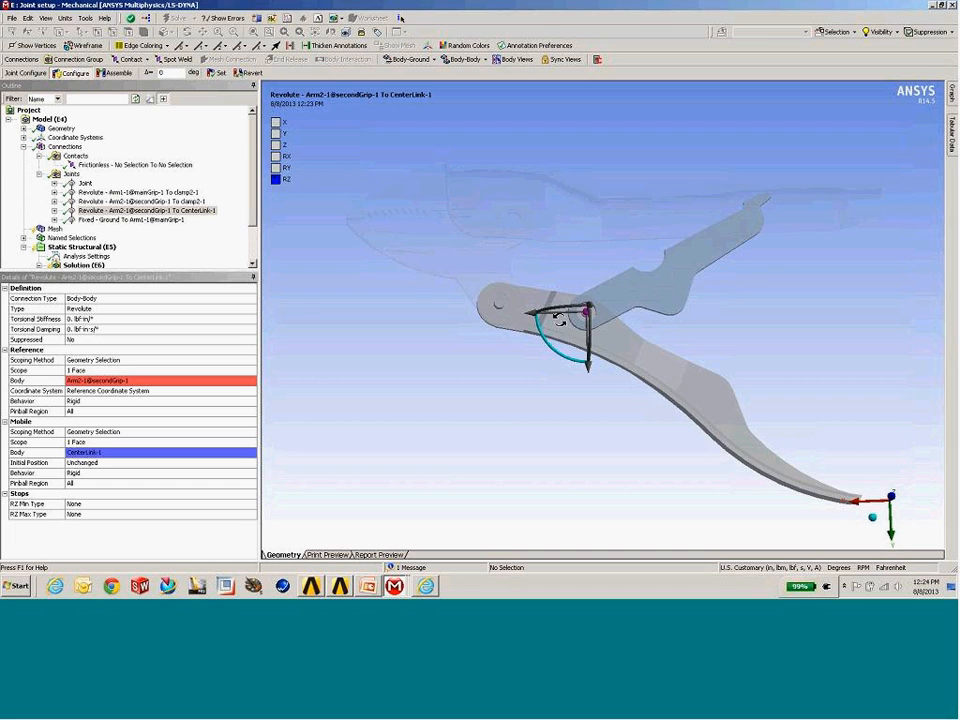
- Add a body-ground revolute joint scoped to the short edge at the center link's upper tip
middle_drag(559, 319, 548, 337)
scroll(651, 292, up, 3)
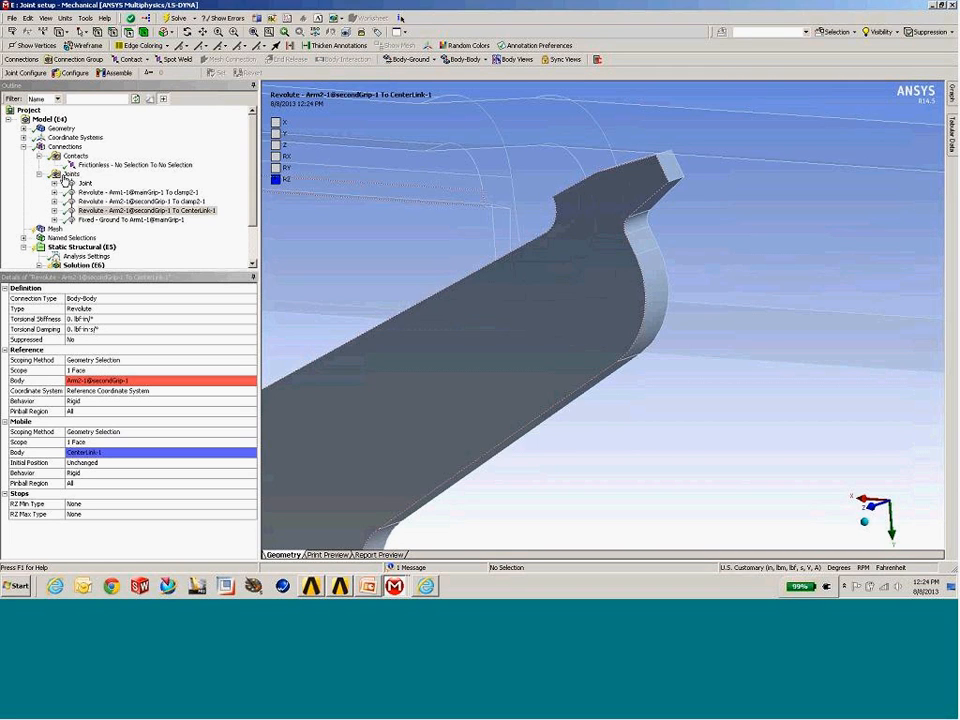
click(66, 176)
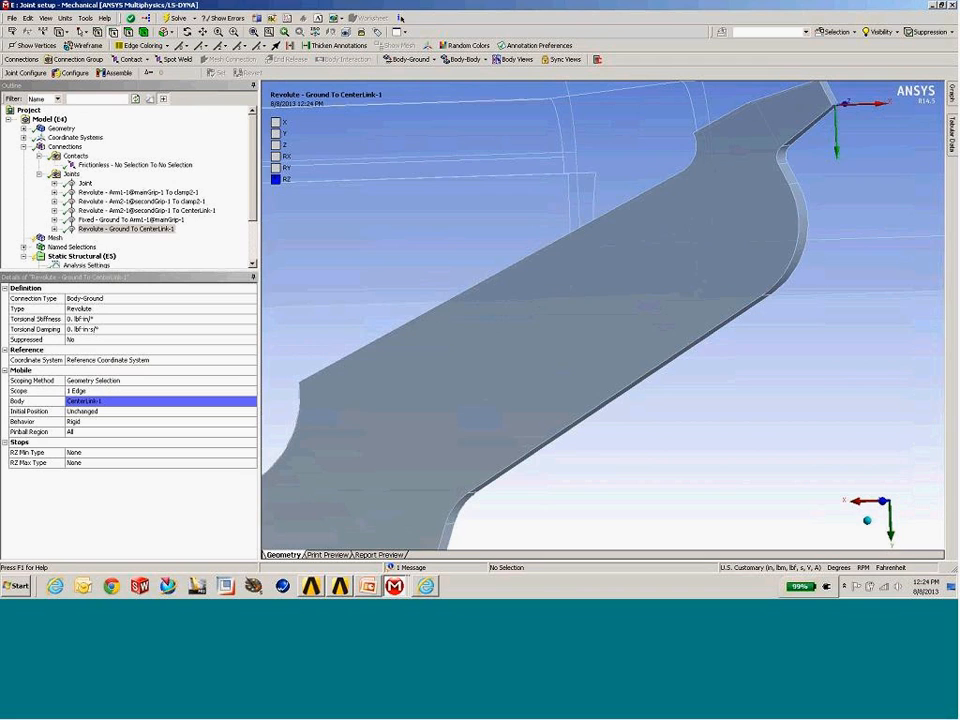
- Reorient the ground revolute joint's reference coordinate system so X points toward the upper handle's free end, Y points up and Z is reversed
middle_drag(556, 187, 624, 265)
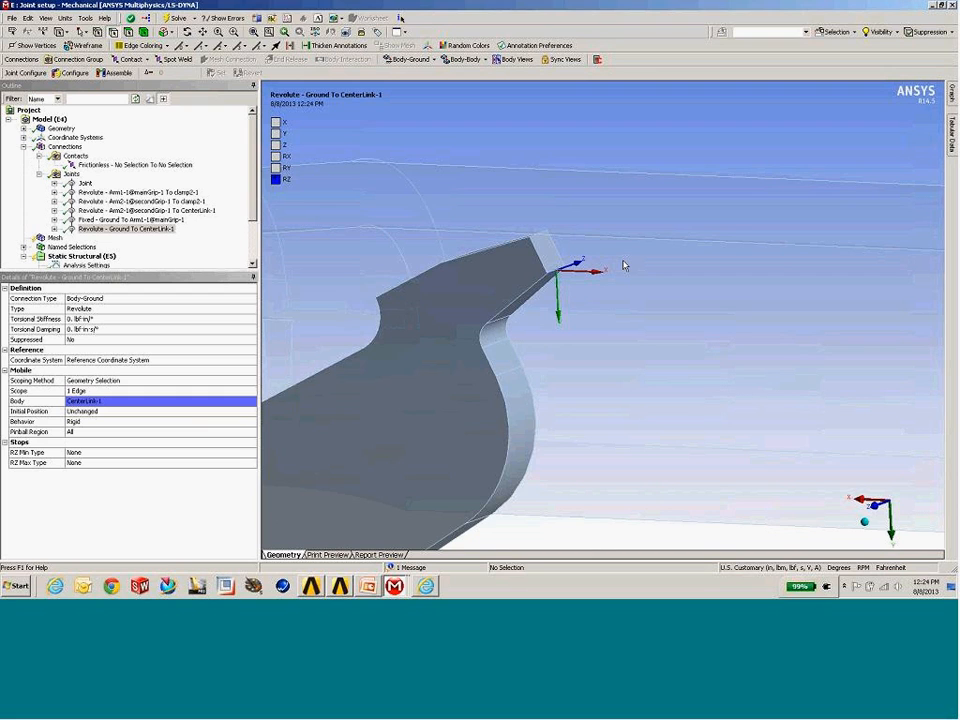
click(167, 361)
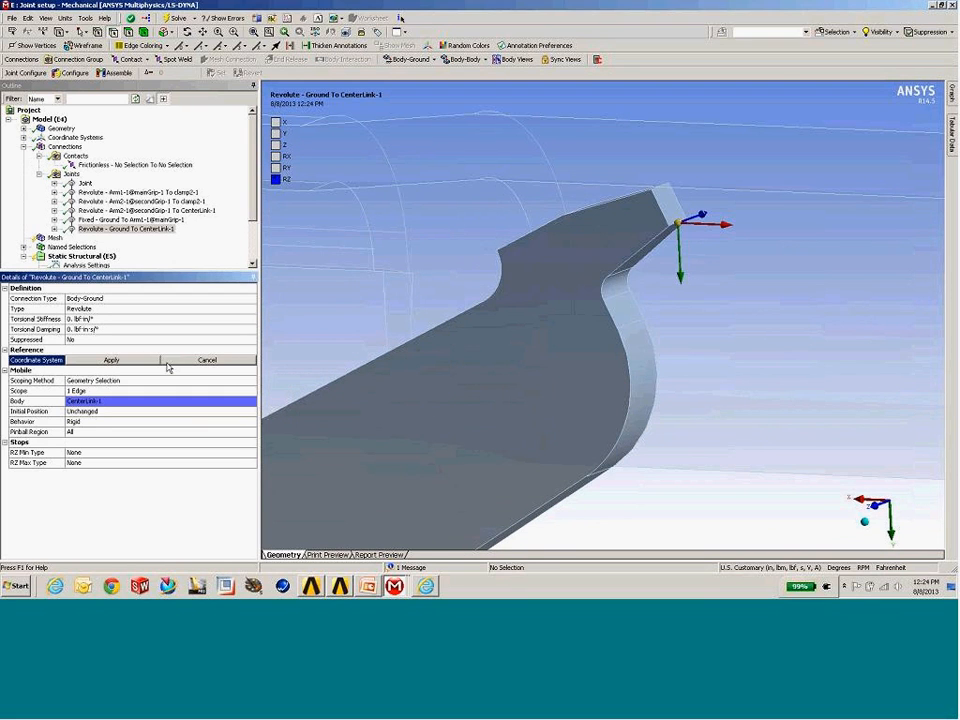
click(709, 230)
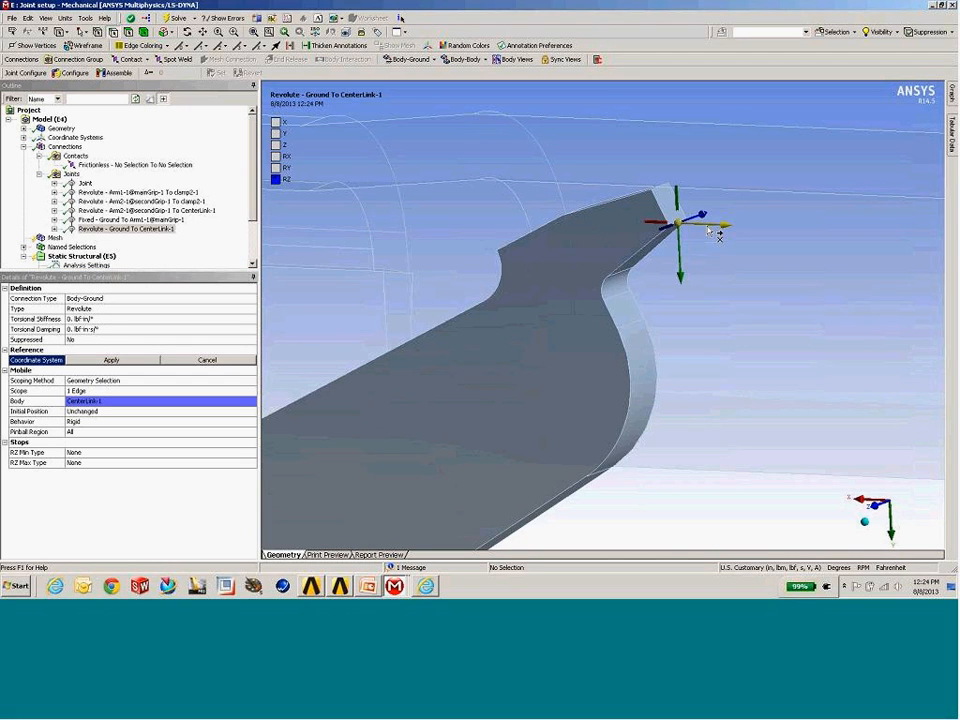
click(709, 230)
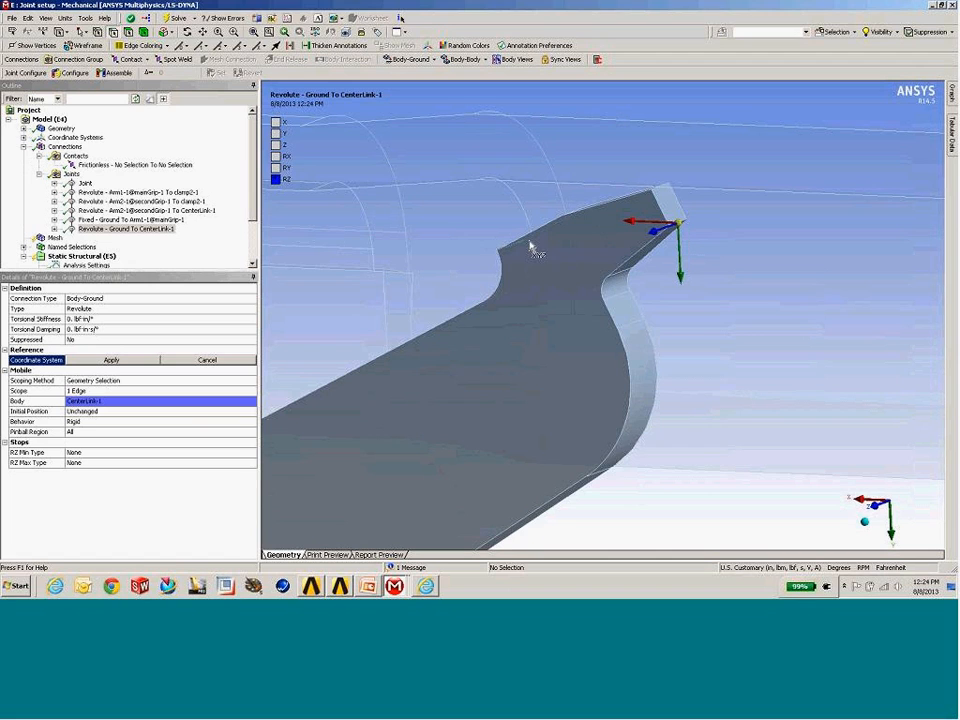
click(678, 205)
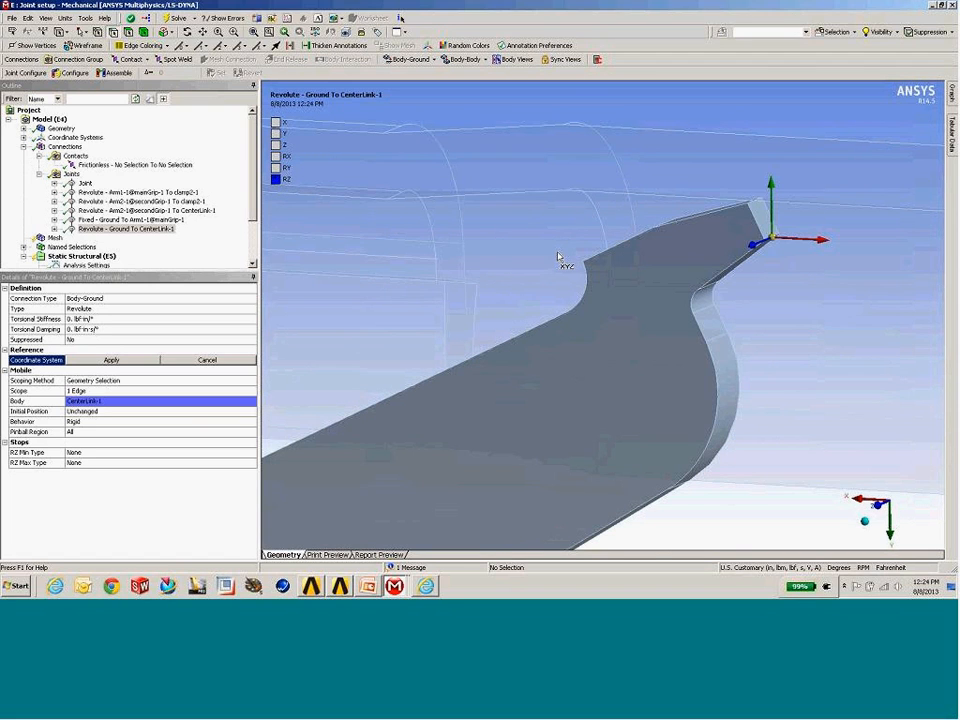
middle_drag(557, 257, 656, 209)
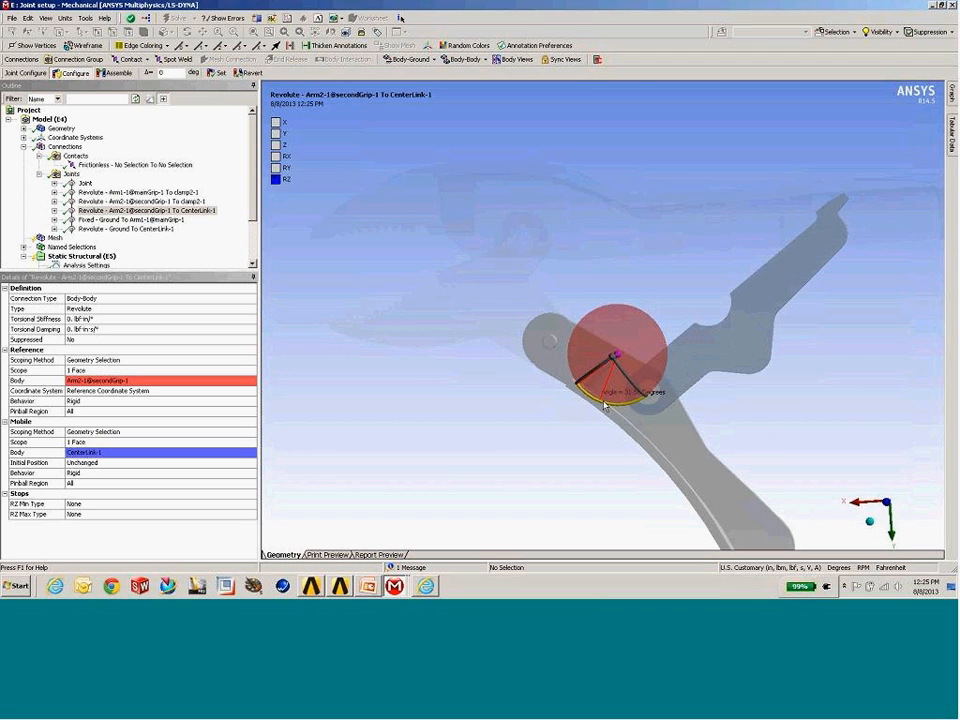
- Swing the lower handle-to-center link joint through its range to check the motion with the center link's tip tied to ground
drag(604, 404, 538, 367)
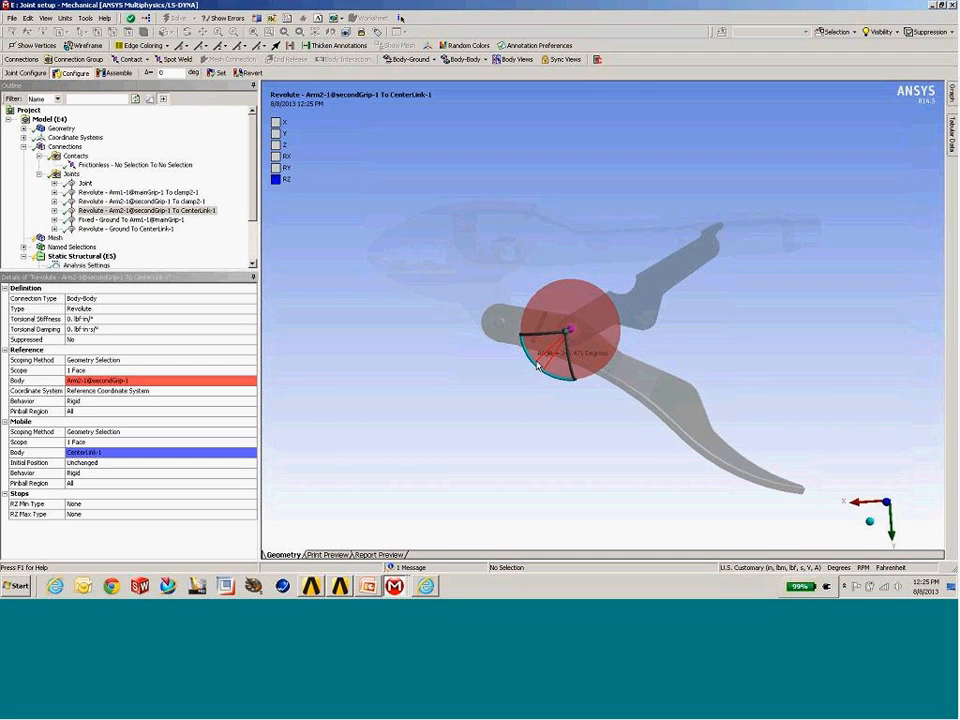
drag(537, 366, 557, 372)
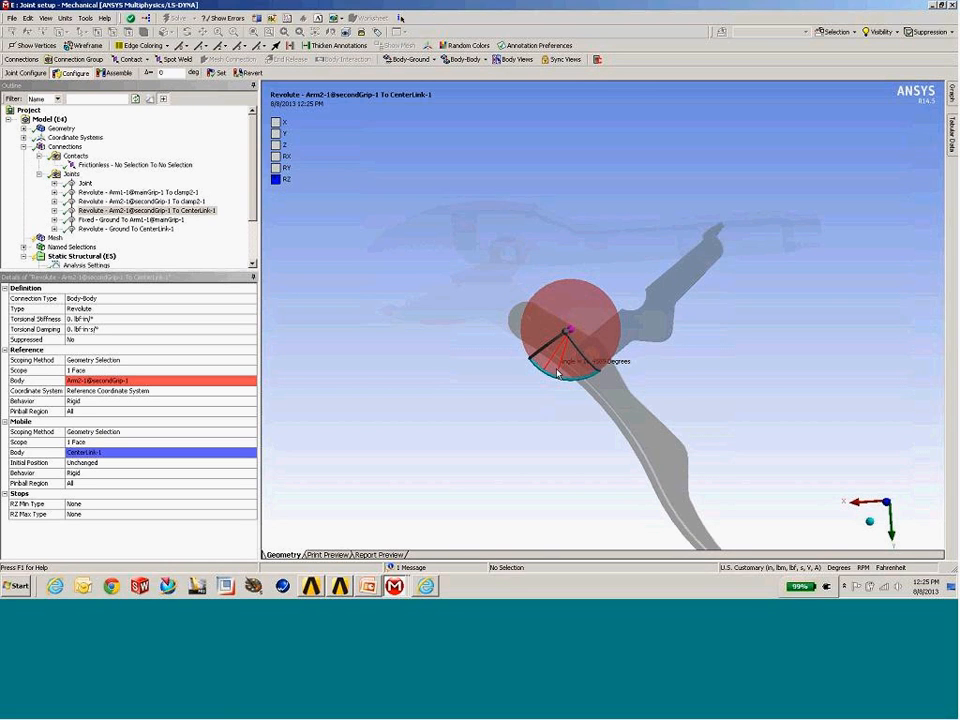
drag(557, 373, 541, 372)
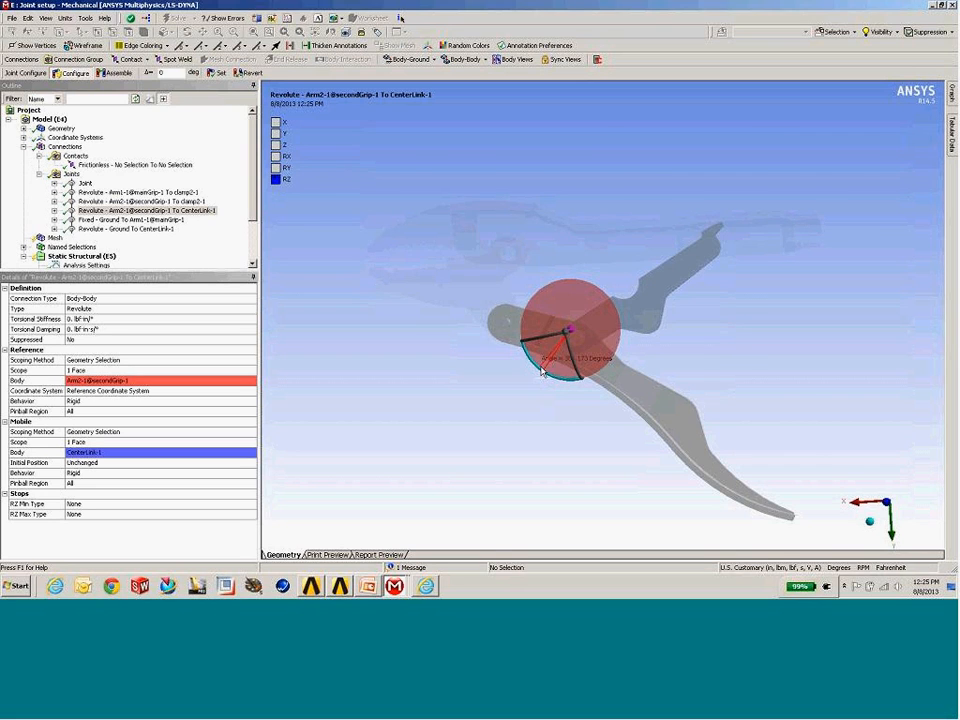
drag(541, 371, 502, 318)
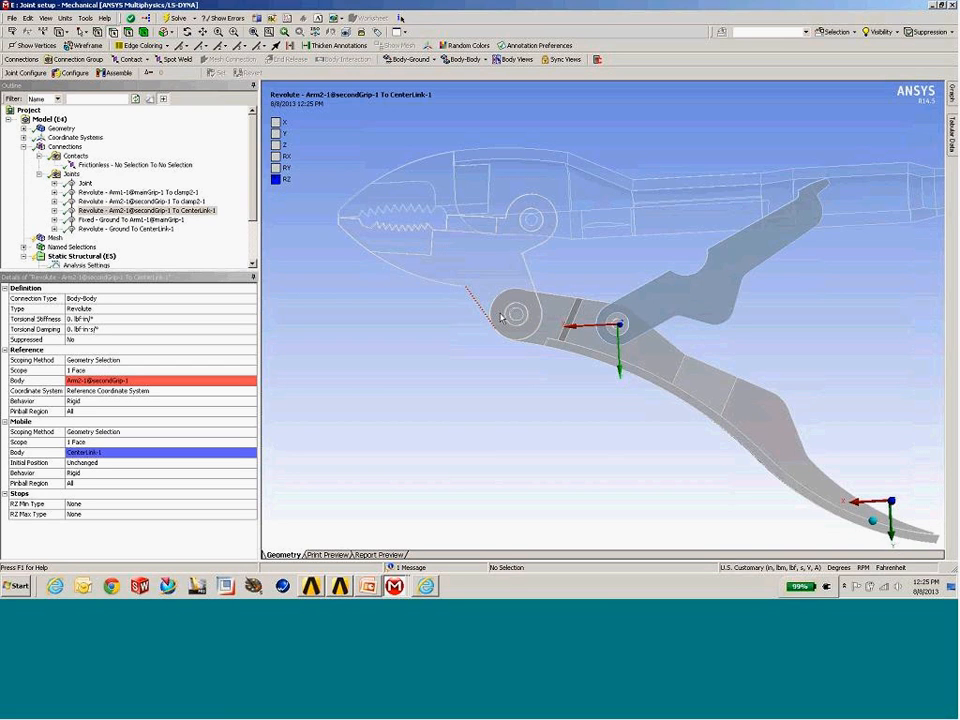
- Suppress the revolute joint between ground and the center link
scroll(500, 318, down, 2)
middle_drag(500, 318, 612, 327)
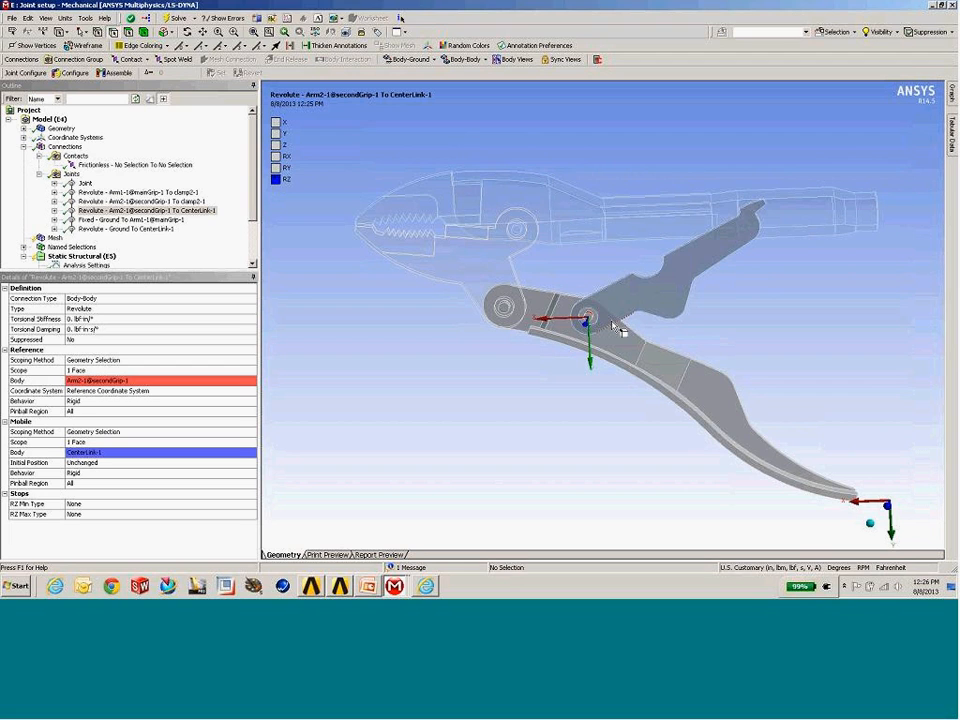
middle_drag(614, 326, 578, 352)
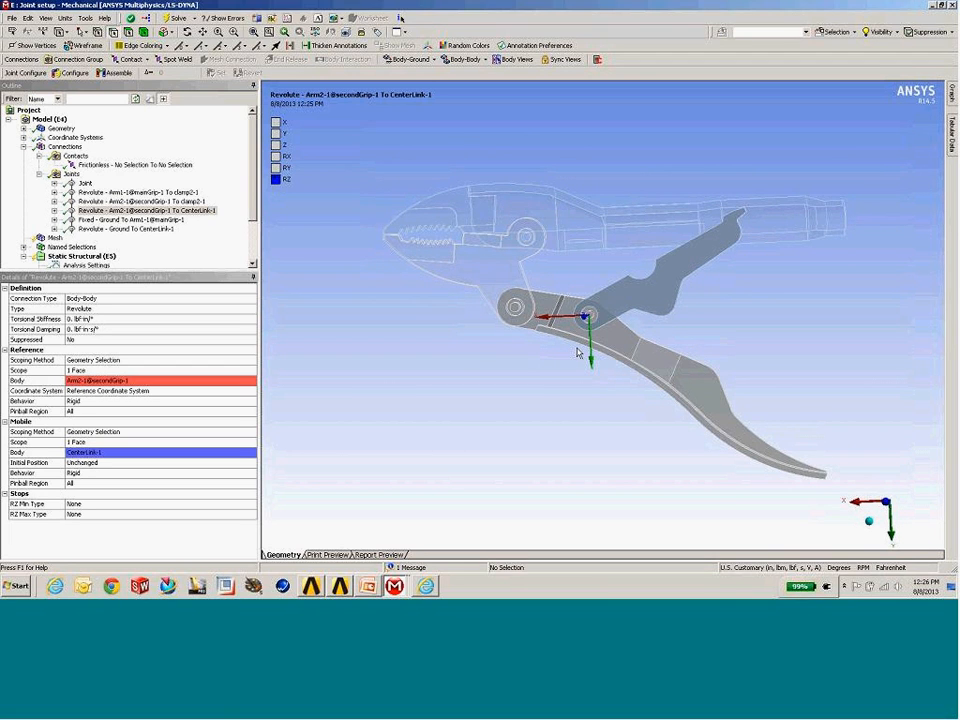
middle_drag(578, 352, 538, 346)
click(99, 230)
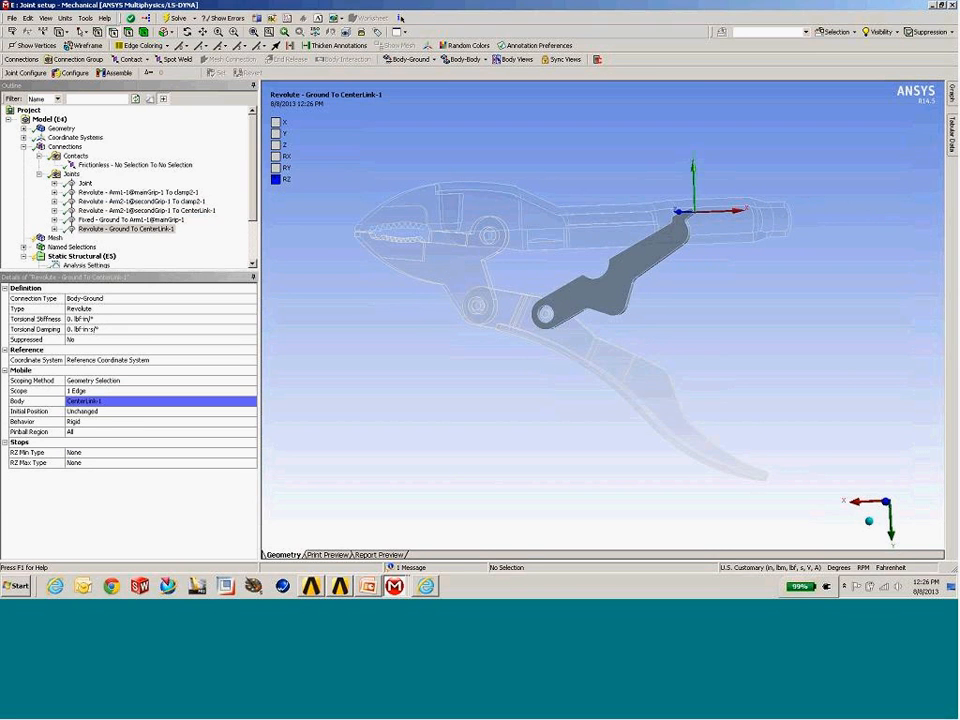
scroll(561, 274, up, 2)
right_click(155, 235)
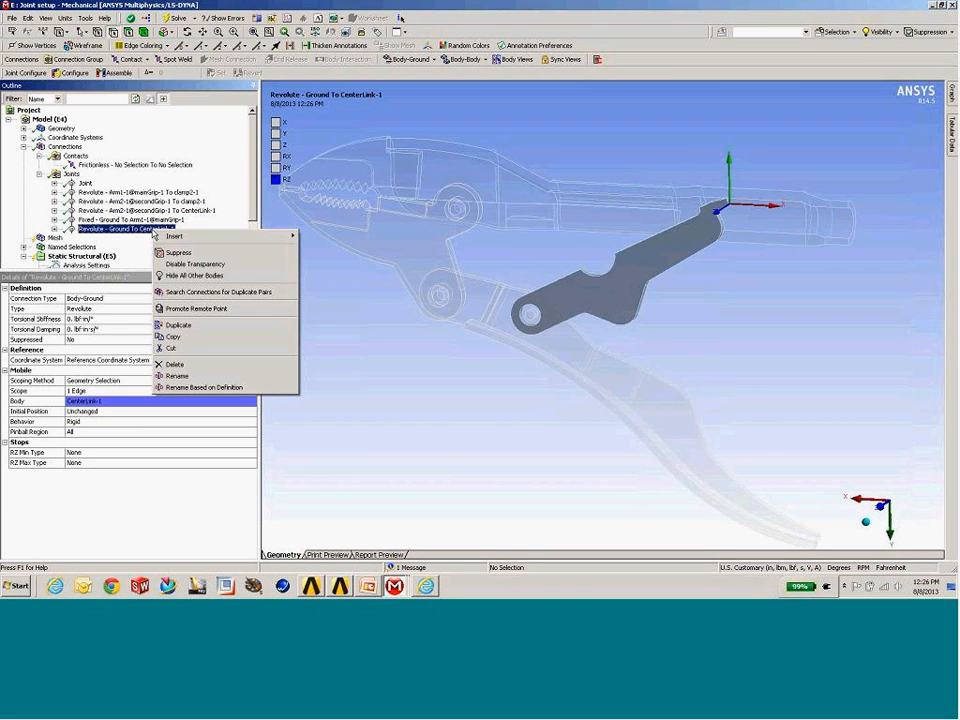
click(178, 253)
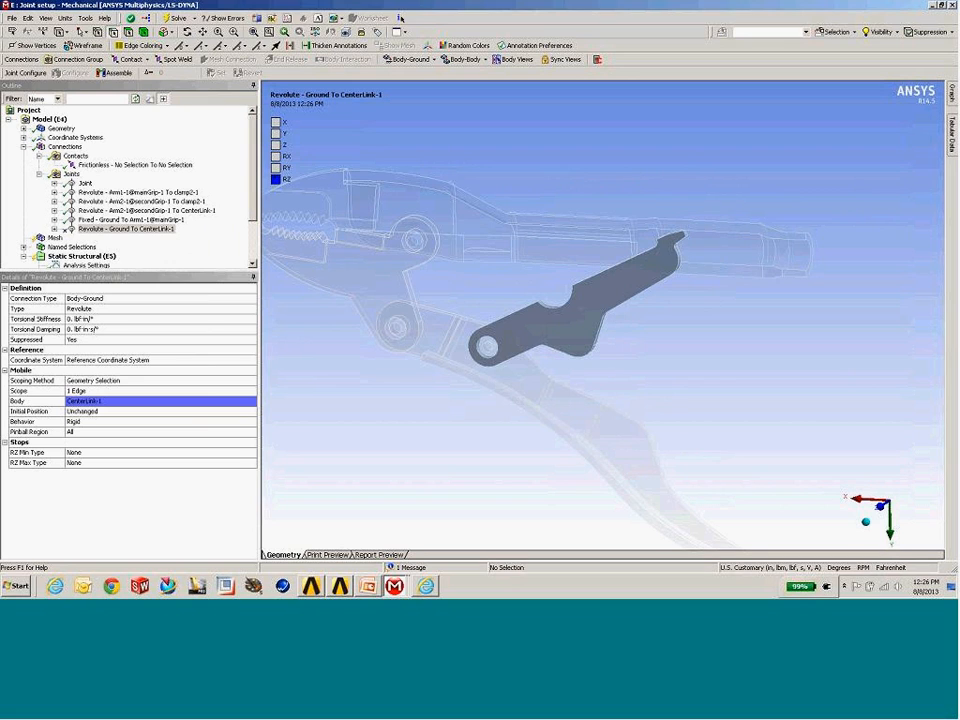
- Add a body-ground translational joint scoped to the short edge at the center link's upper tip
scroll(434, 364, up, 5)
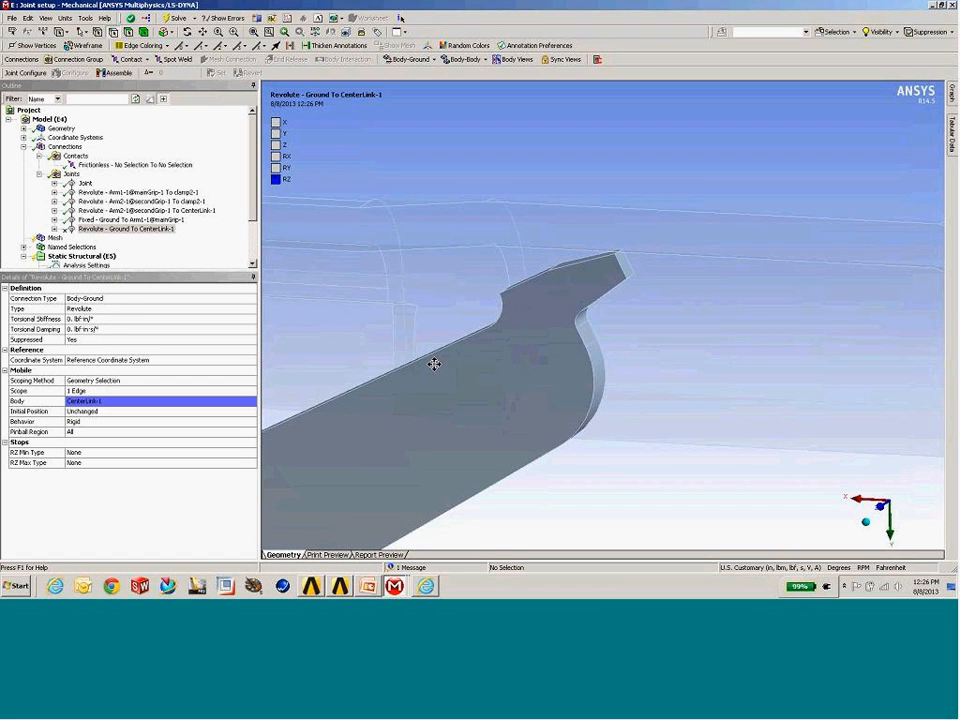
click(71, 174)
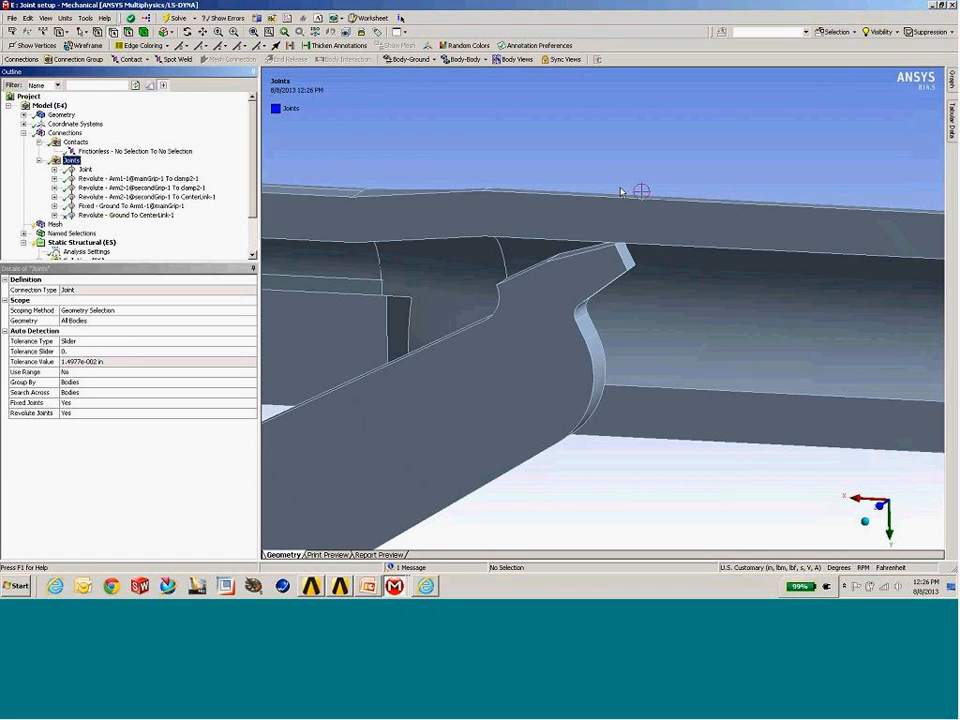
click(628, 260)
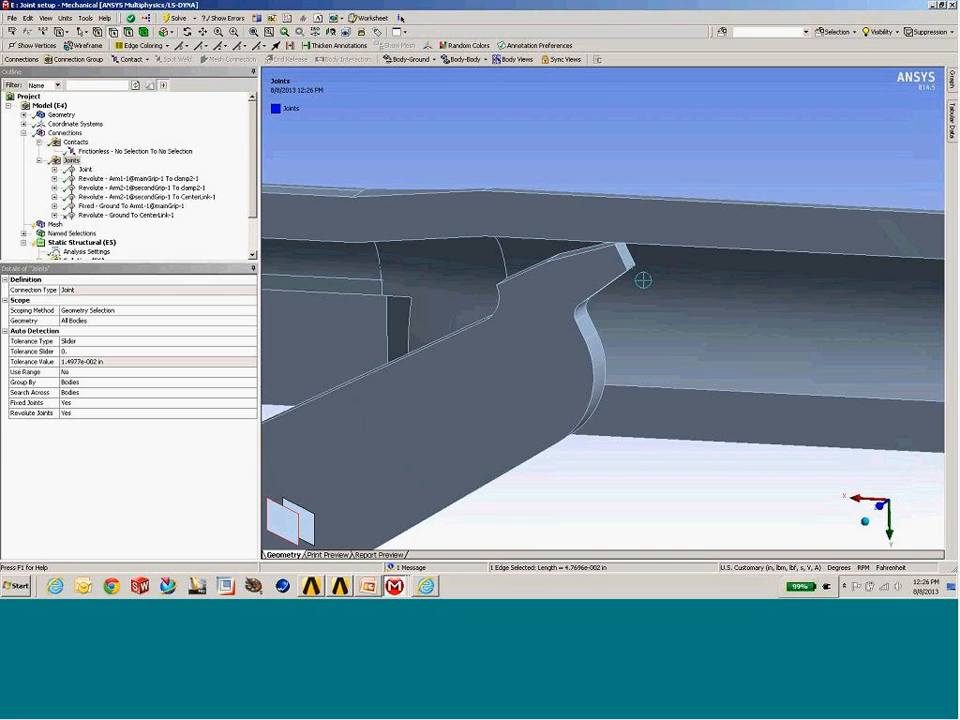
click(404, 59)
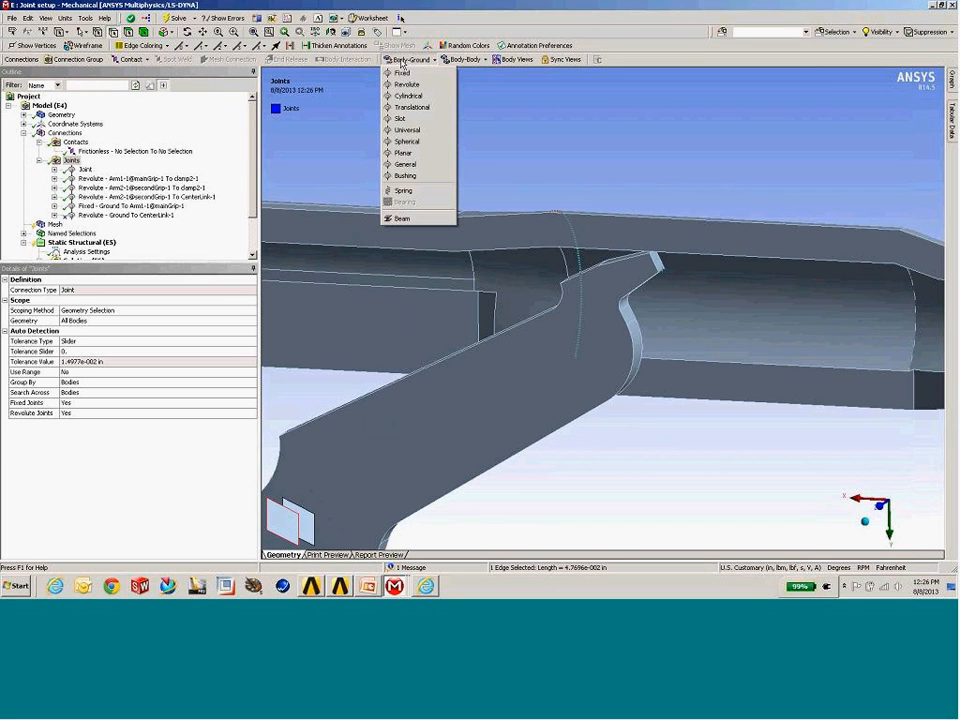
click(411, 107)
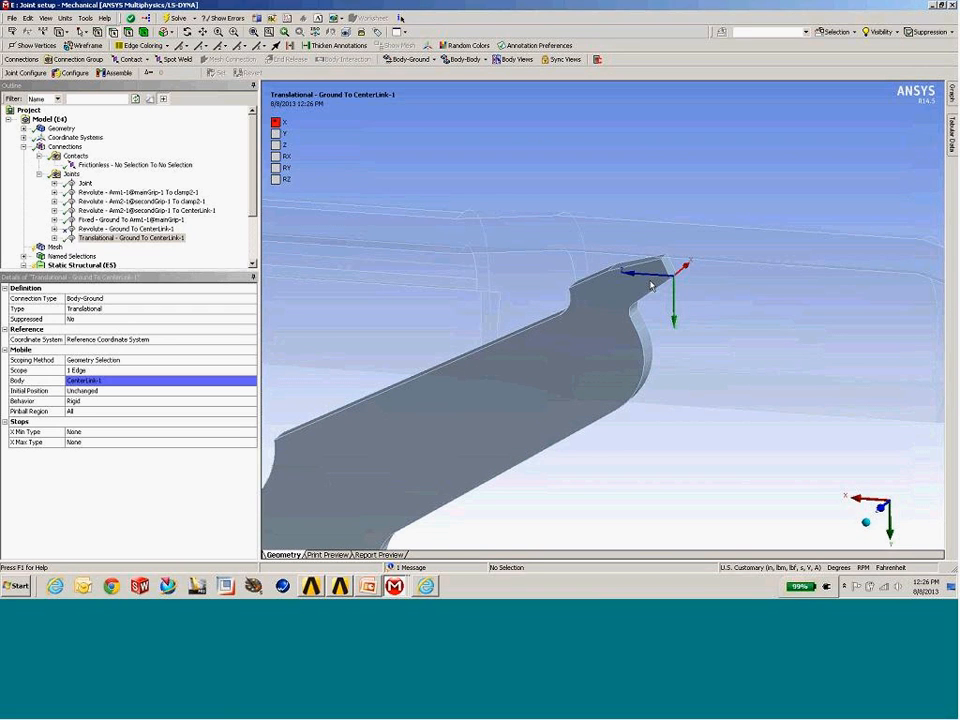
- Reorient the translational joint's reference coordinate system so X points toward the upper handle's free end and Y points up
click(118, 341)
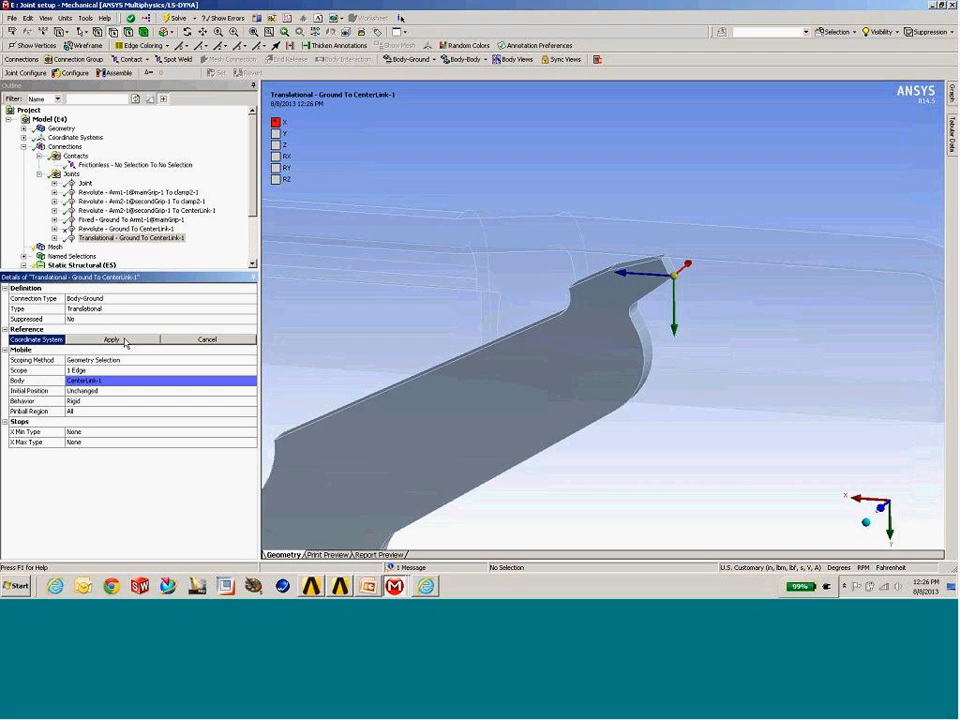
click(686, 271)
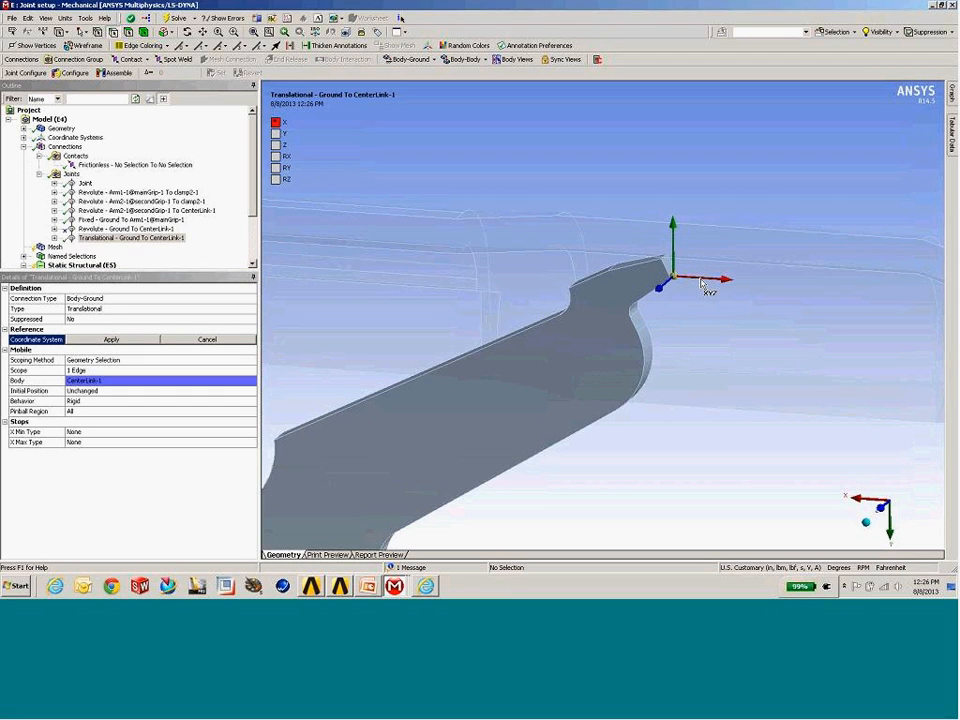
click(111, 339)
- Configure the translational joint to try the center link's sliding motion, and revert it to its original position
middle_drag(532, 416, 545, 405)
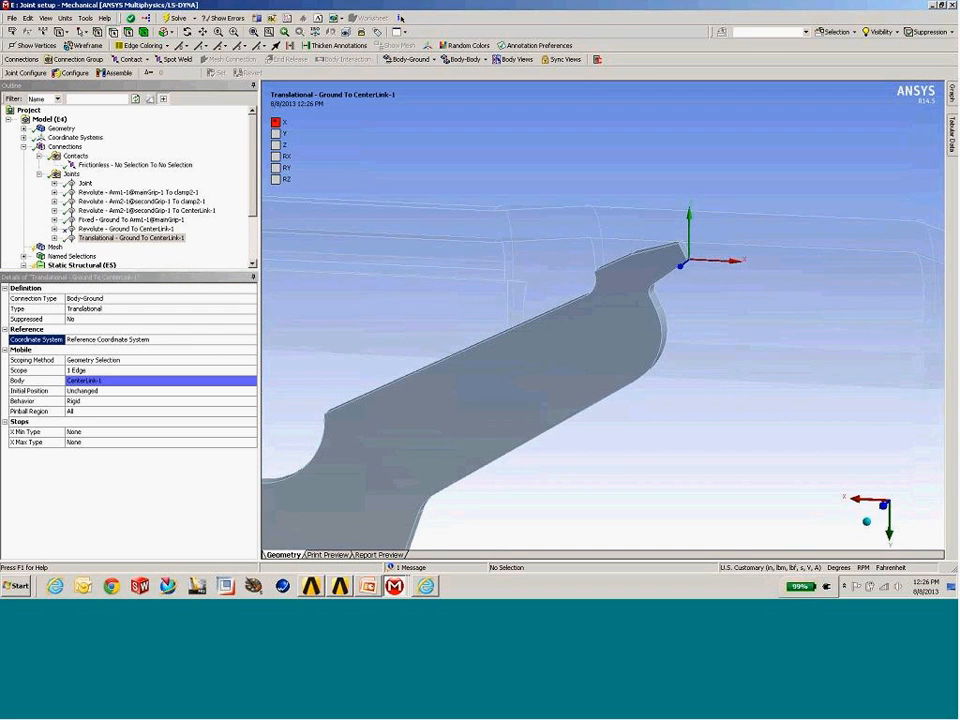
middle_drag(437, 364, 478, 370)
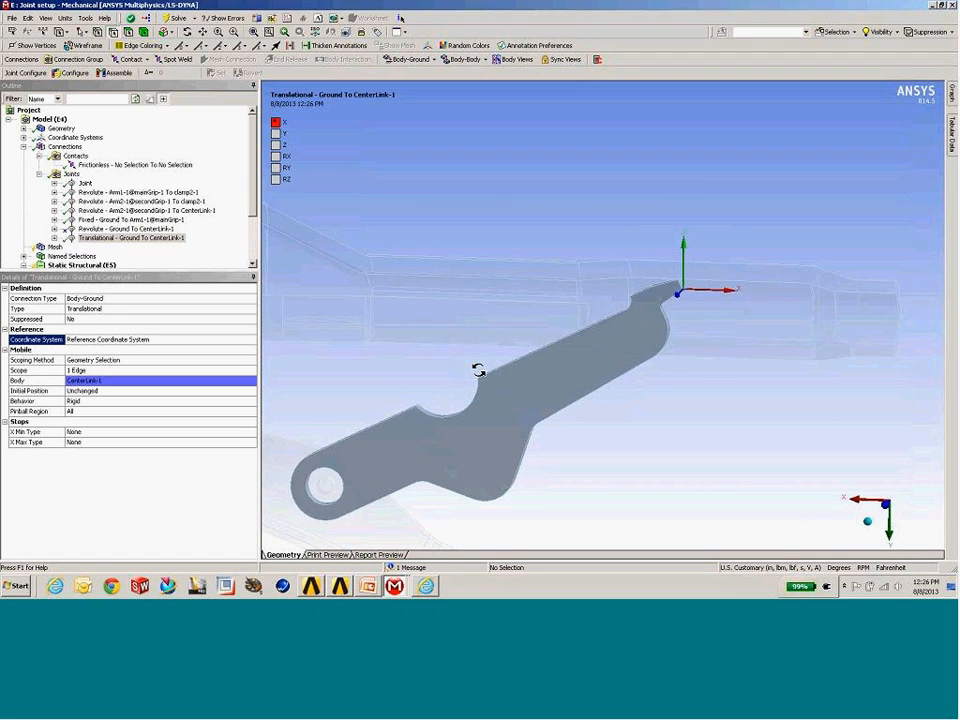
middle_drag(478, 370, 464, 372)
scroll(464, 372, down, 4)
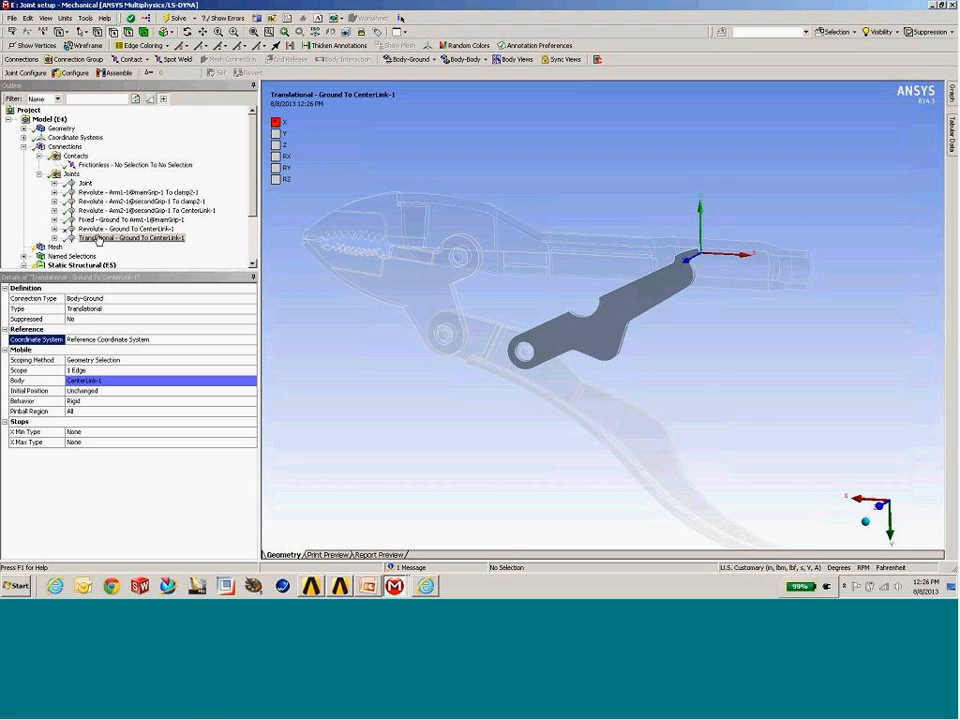
click(72, 73)
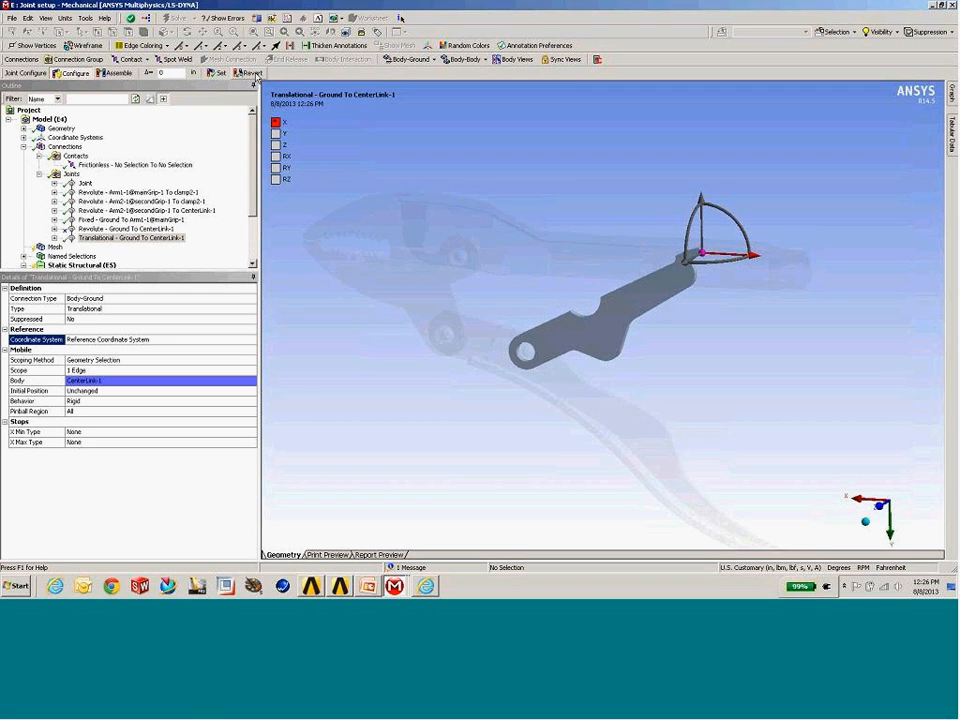
click(254, 74)
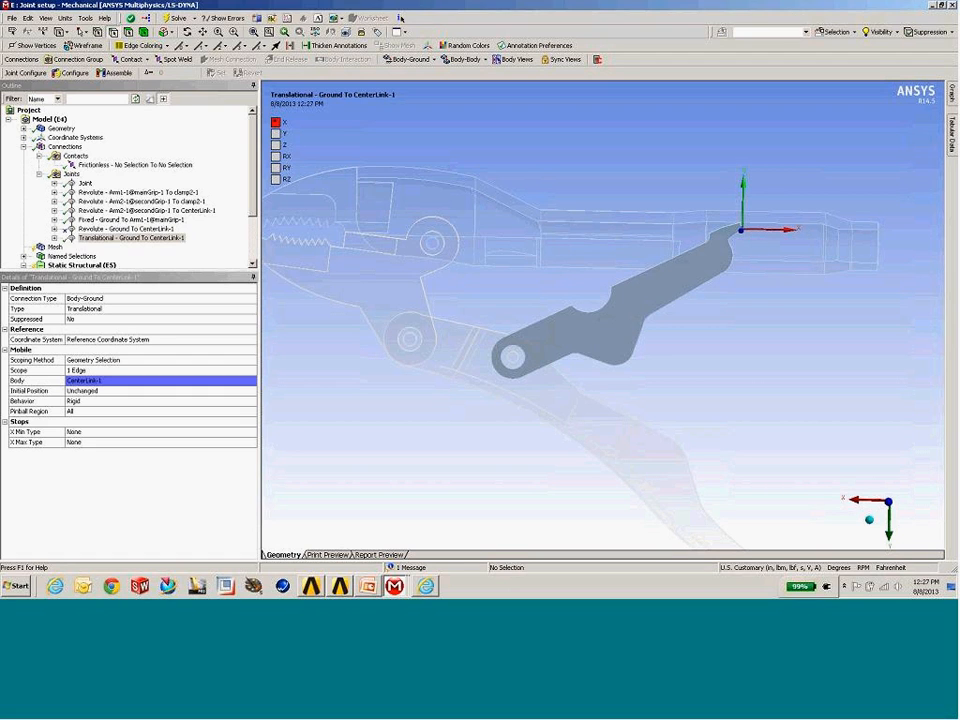
- Add a maximum X stop of 0.1 in to the translational joint between ground and the center link
middle_drag(683, 276, 658, 285)
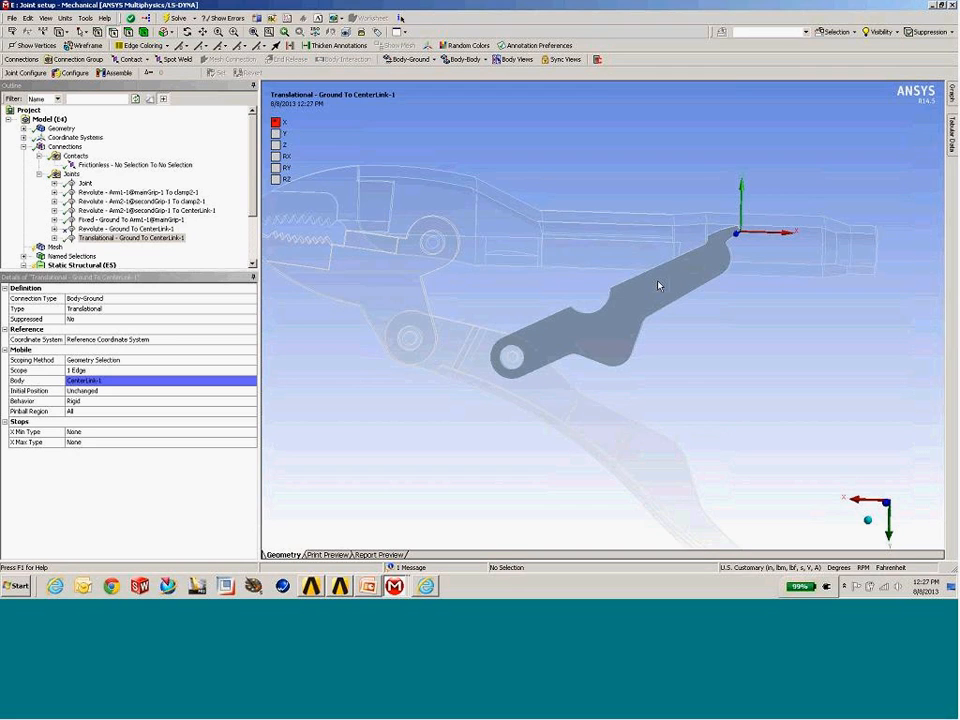
scroll(658, 285, down, 1)
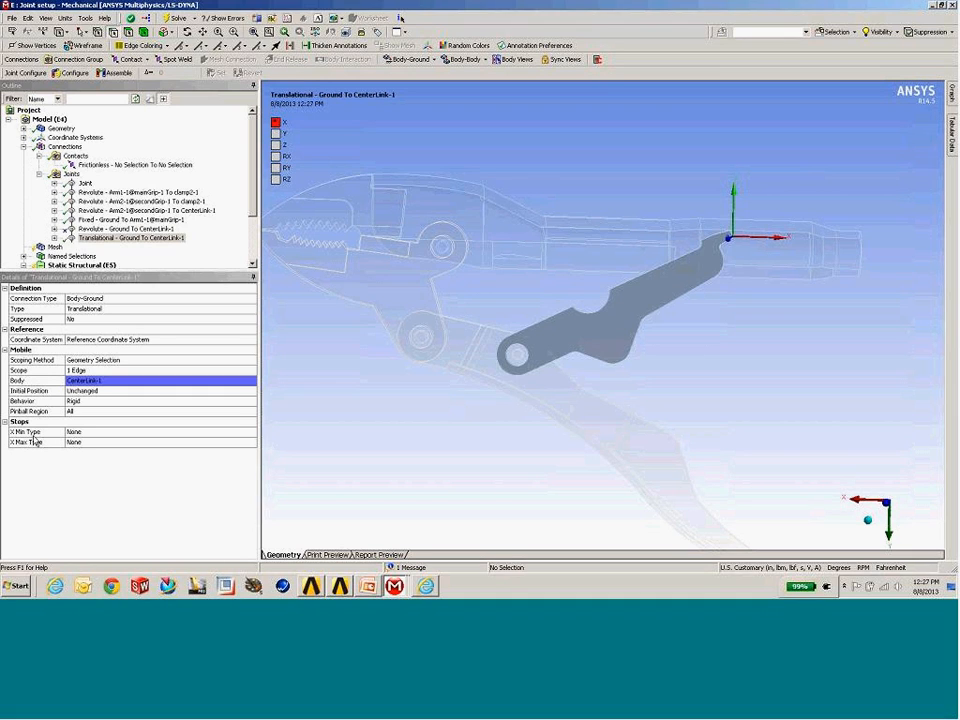
click(114, 449)
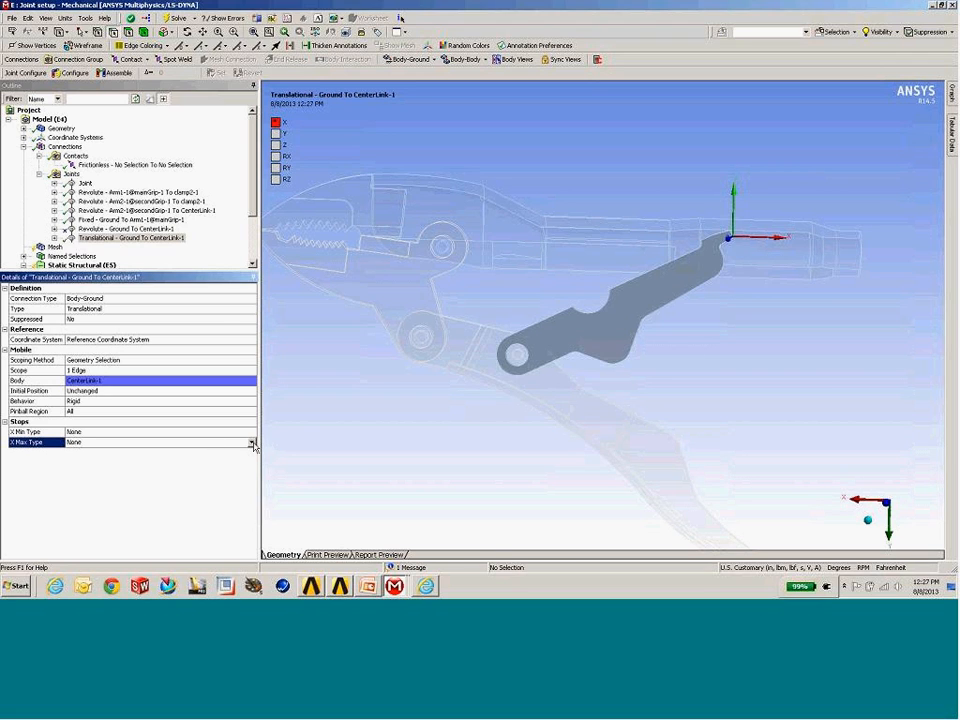
click(253, 446)
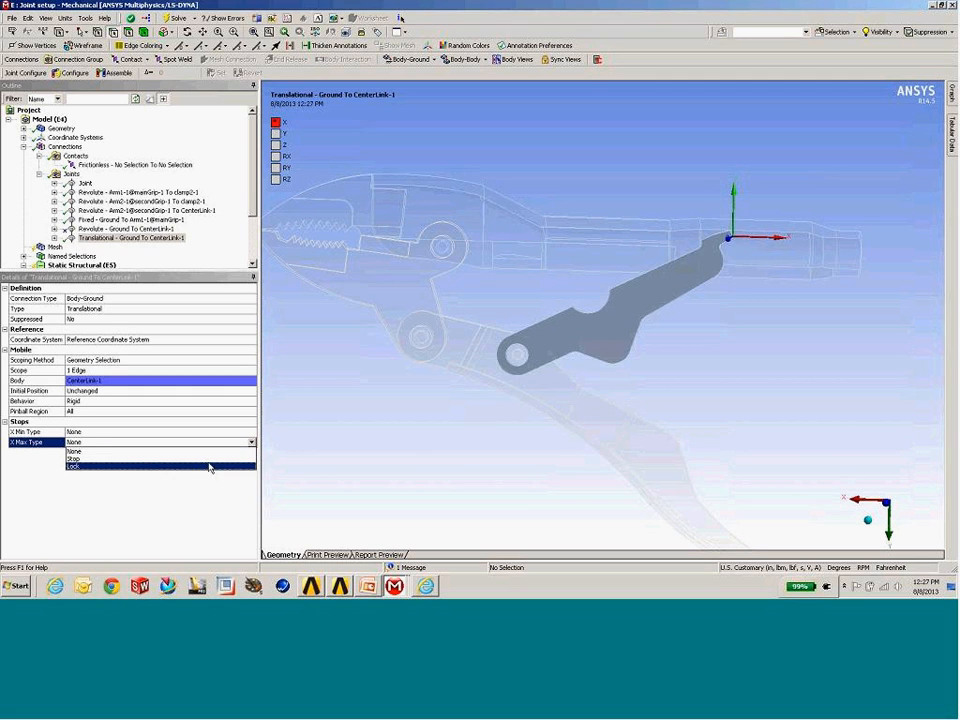
click(87, 460)
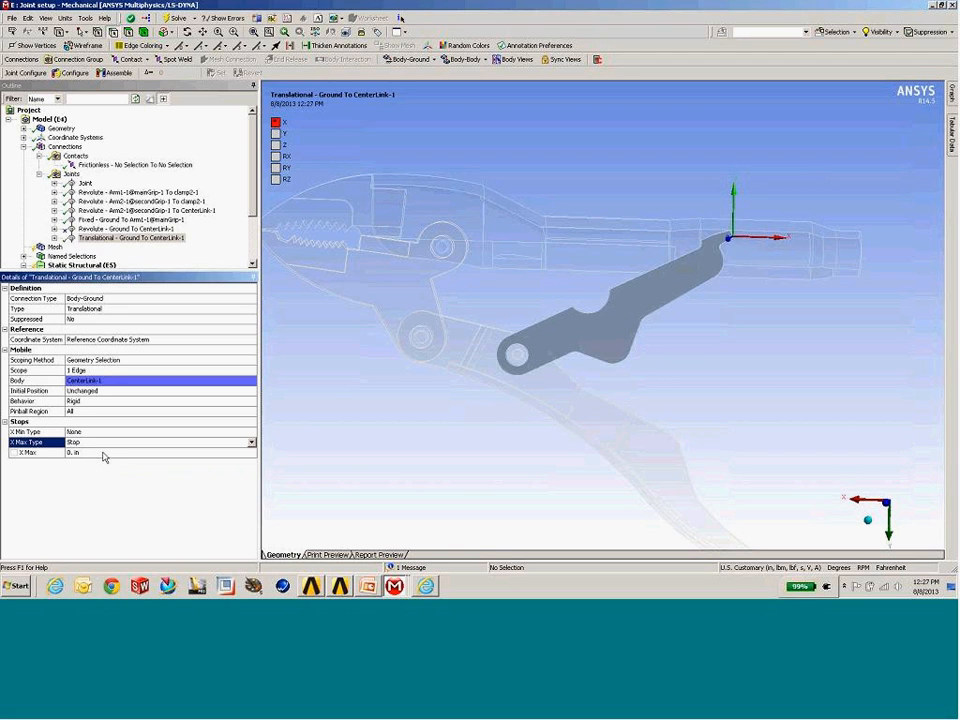
click(111, 453)
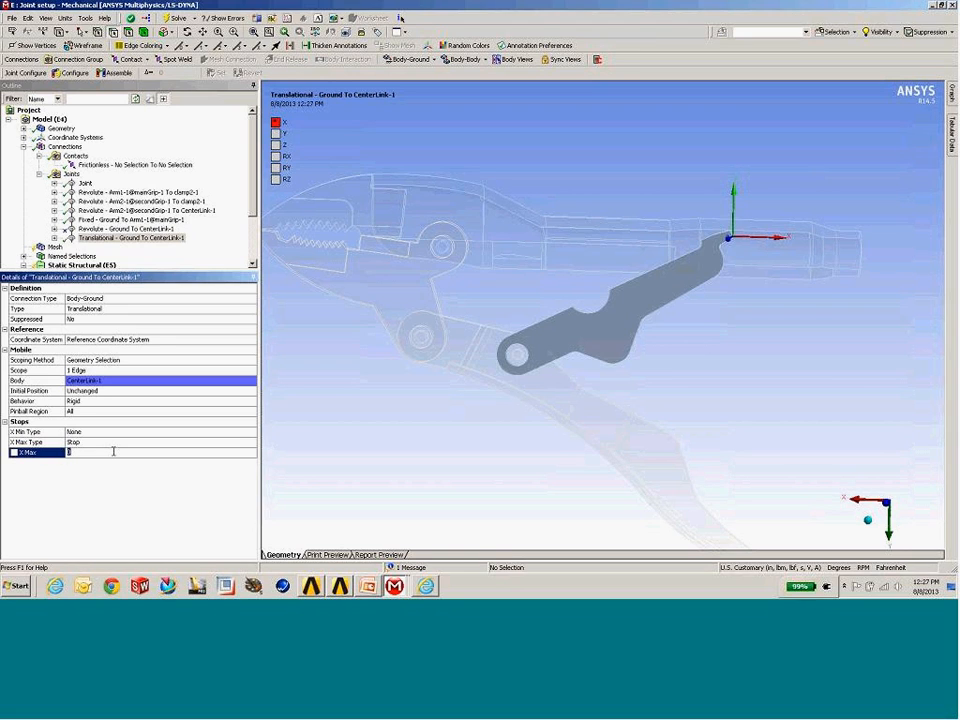
text(0.1)
key(Return)
- Add a minimum X stop of -0.05 in to the translational joint between ground and the center link
click(101, 443)
click(253, 447)
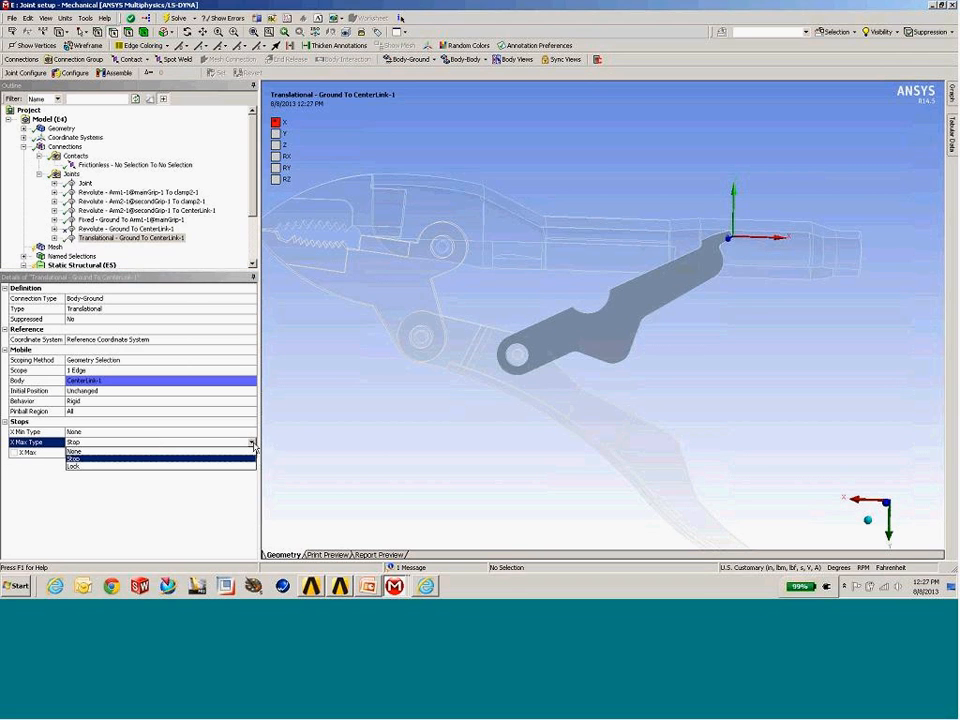
click(156, 432)
click(254, 436)
click(109, 448)
click(107, 441)
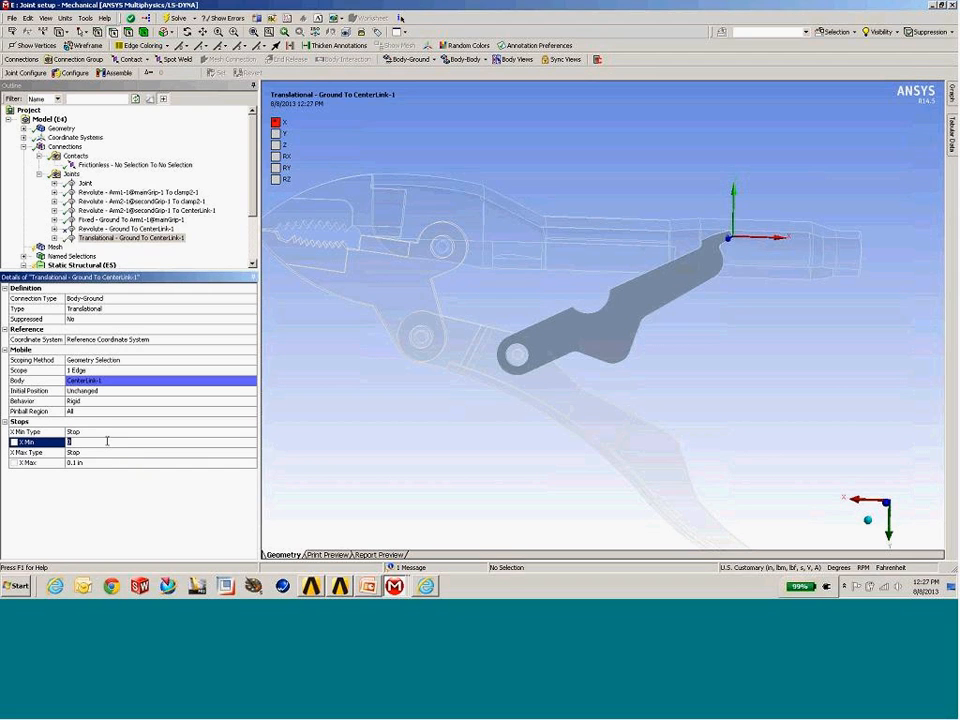
text(-.05)
key(Return)
- Slide the center link along the translational joint's X axis to test its motion between the stops
middle_drag(568, 368, 562, 376)
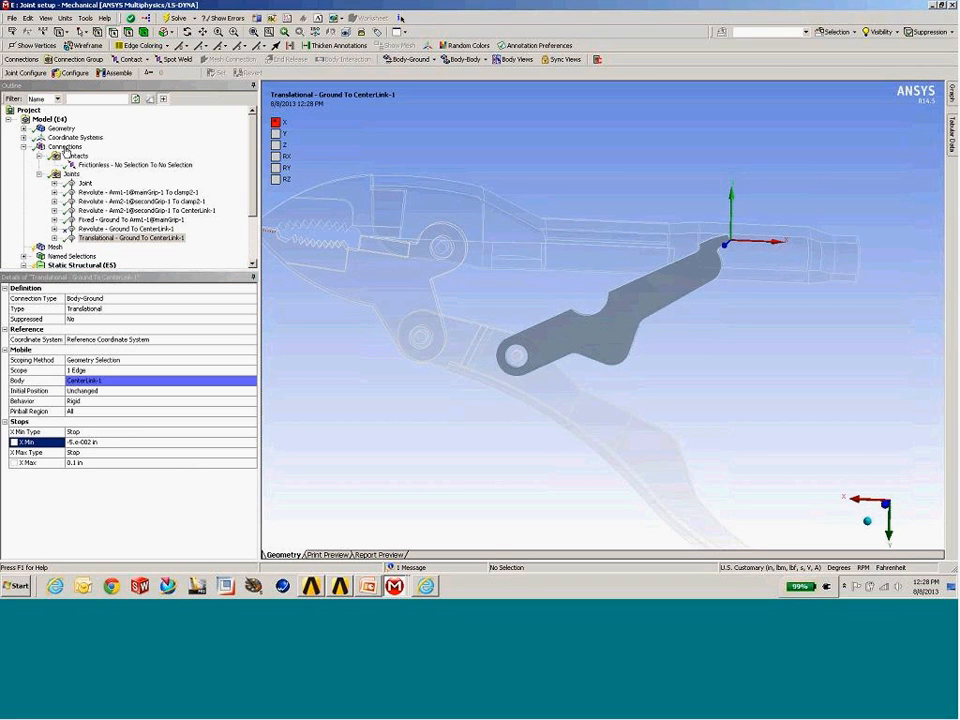
click(70, 73)
mouse_move(766, 247)
mouse_down()
mouse_move(773, 243)
mouse_move(742, 245)
mouse_move(781, 245)
mouse_up()
middle_drag(781, 245, 617, 293)
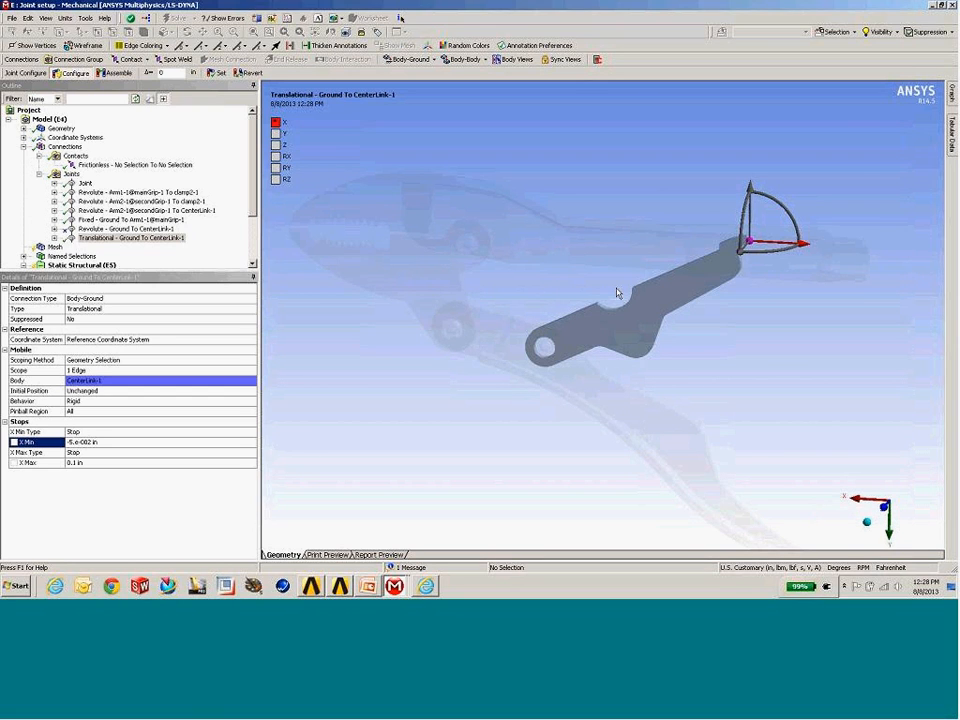
- Review the available types for the translational joint's maximum X limit and keep Stop
click(145, 454)
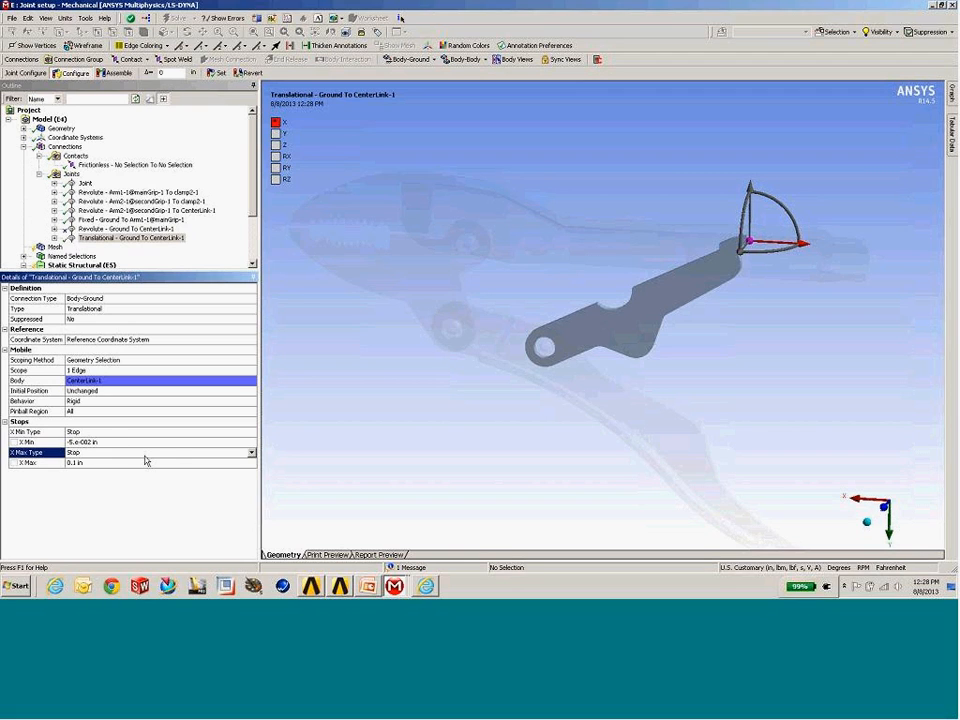
click(252, 453)
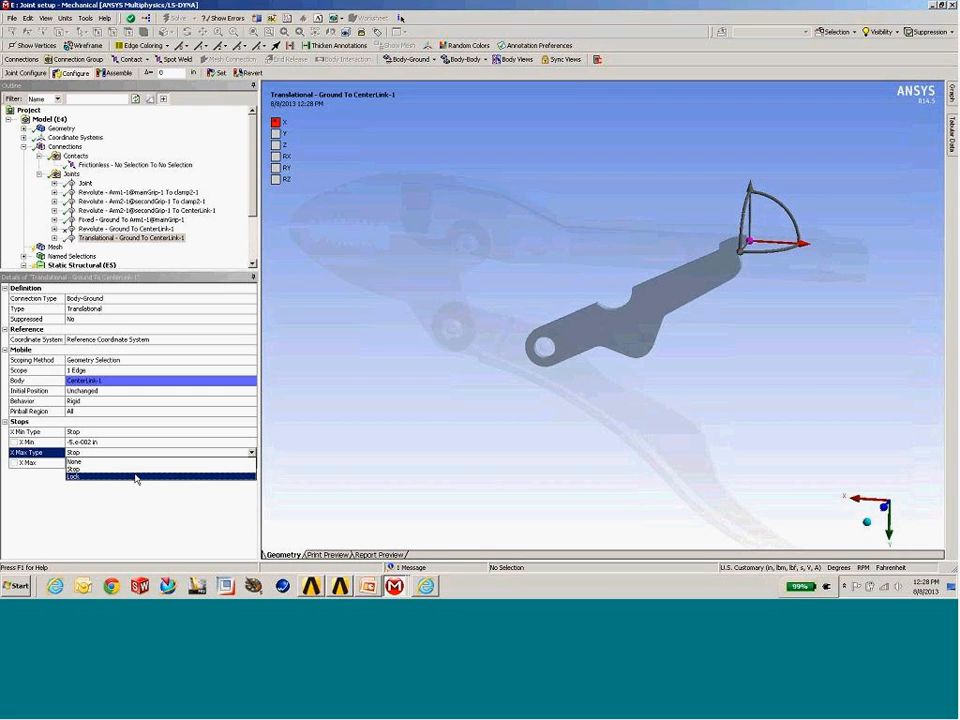
click(135, 468)
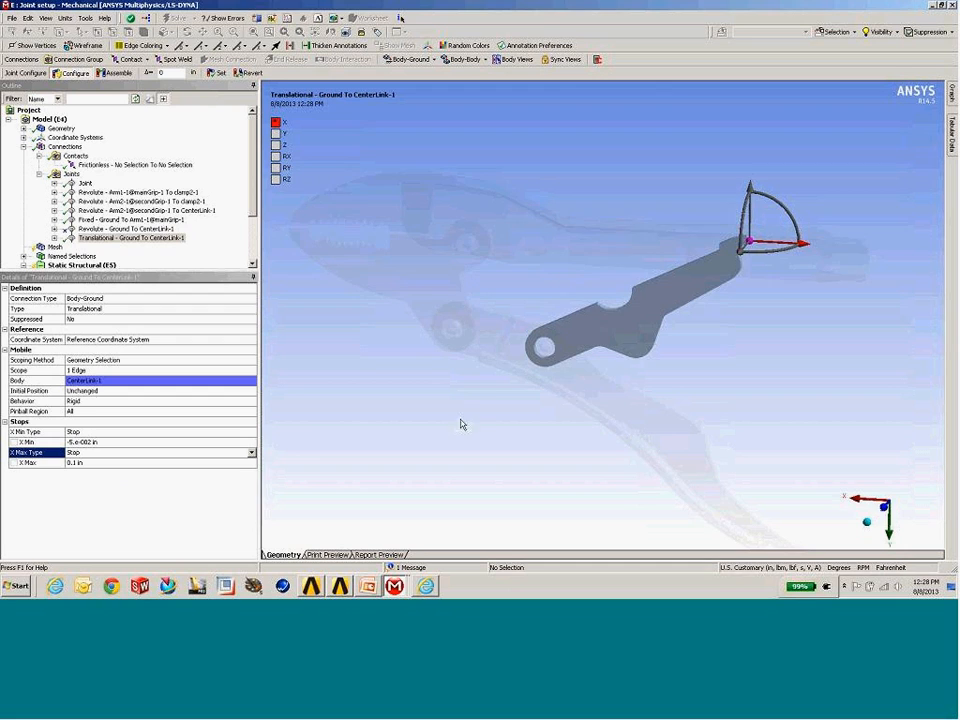
middle_drag(461, 424, 486, 410)
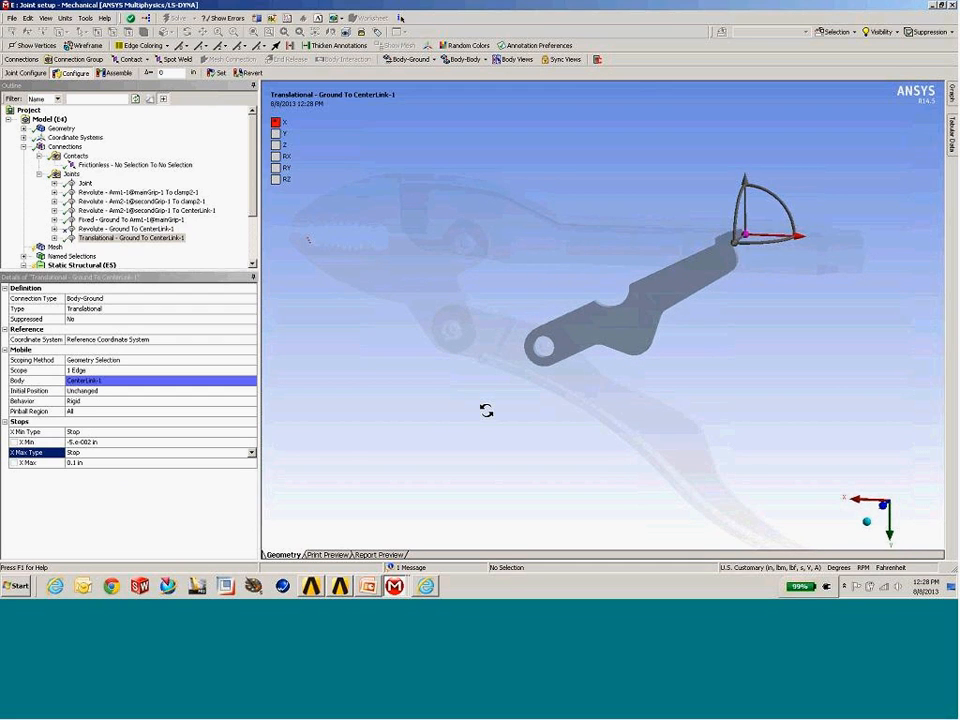
middle_drag(486, 410, 478, 414)
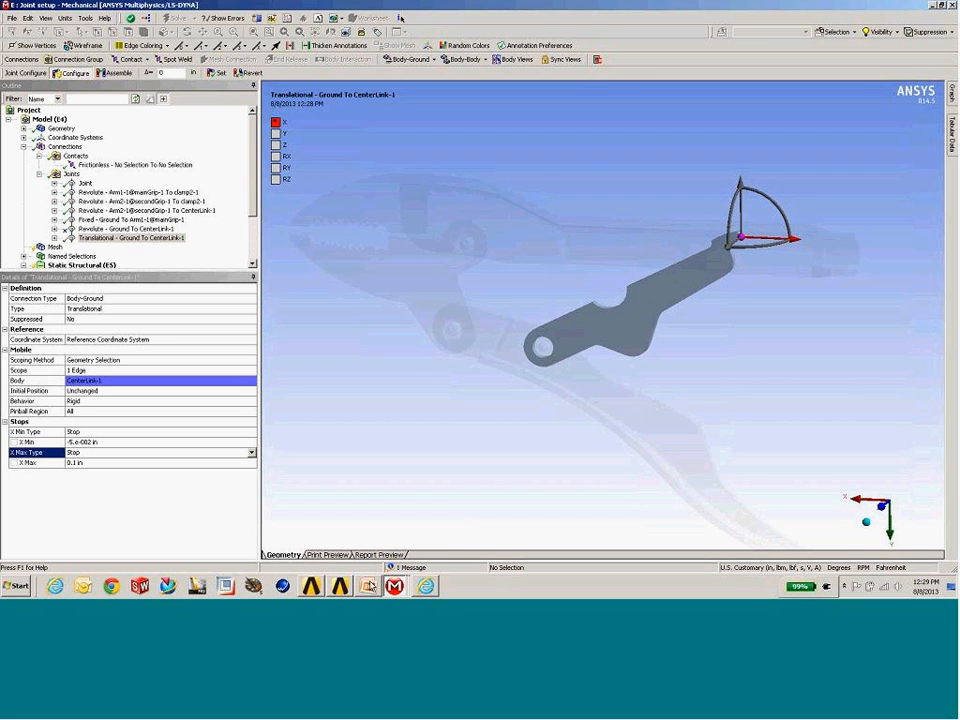
mouse_move(499, 343)
middle_down()
mouse_move(481, 340)
mouse_move(501, 343)
middle_up()
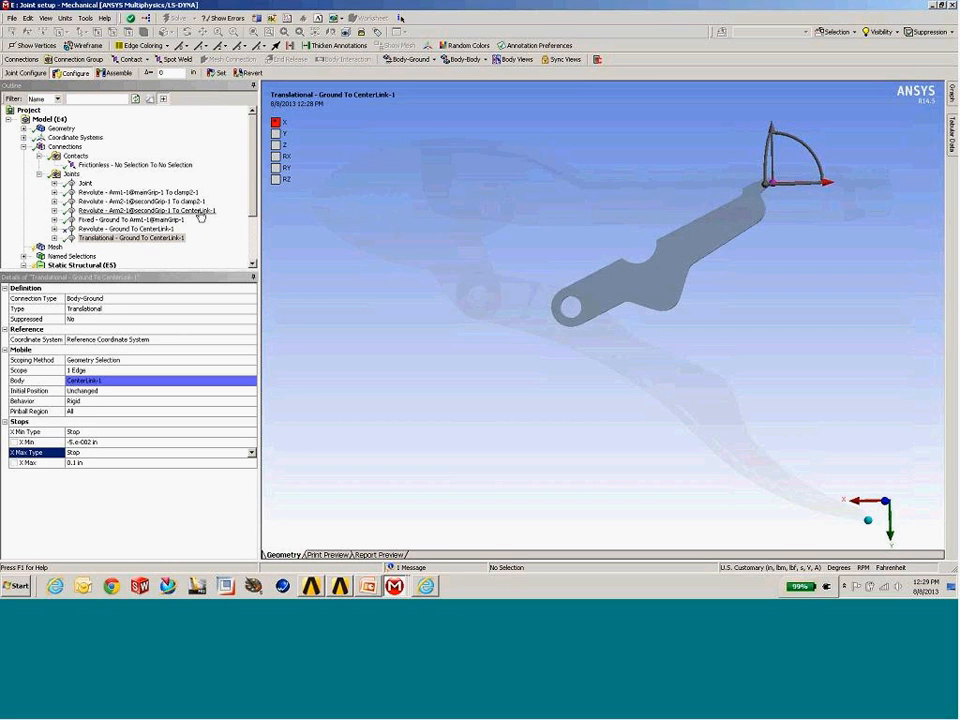
- Unsuppress the revolute joint between ground and the center link, and suppress the translational joint
click(105, 229)
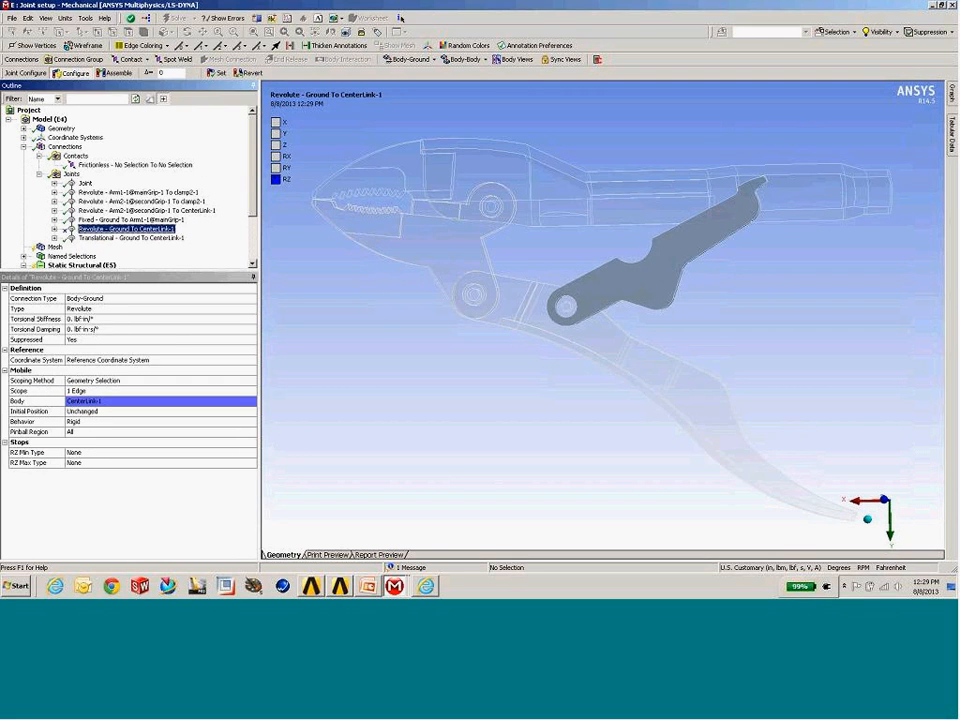
right_click(110, 235)
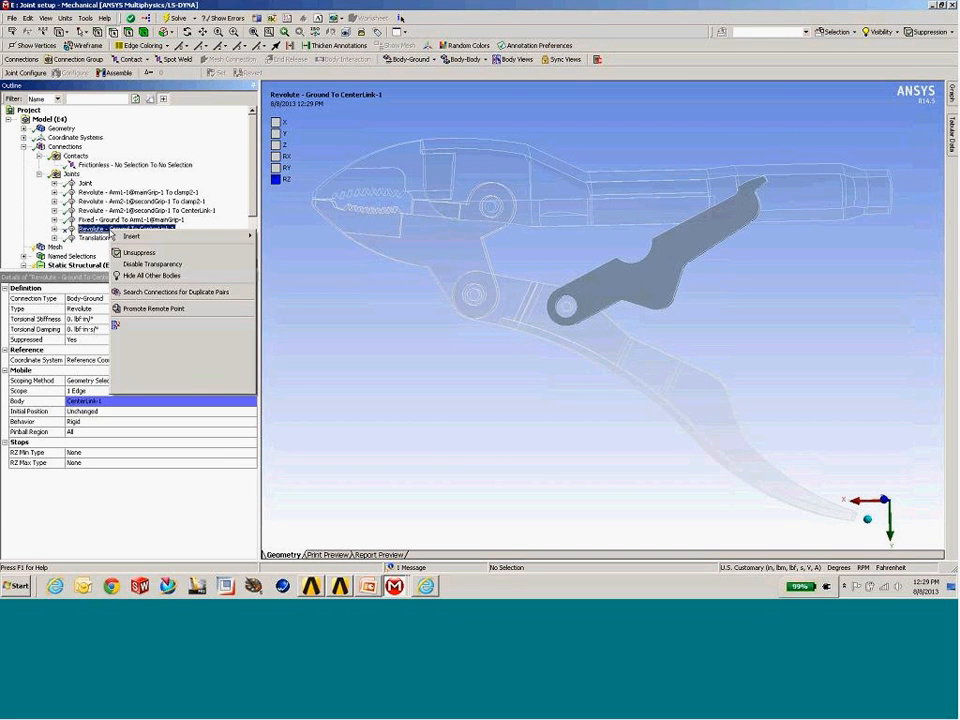
click(147, 255)
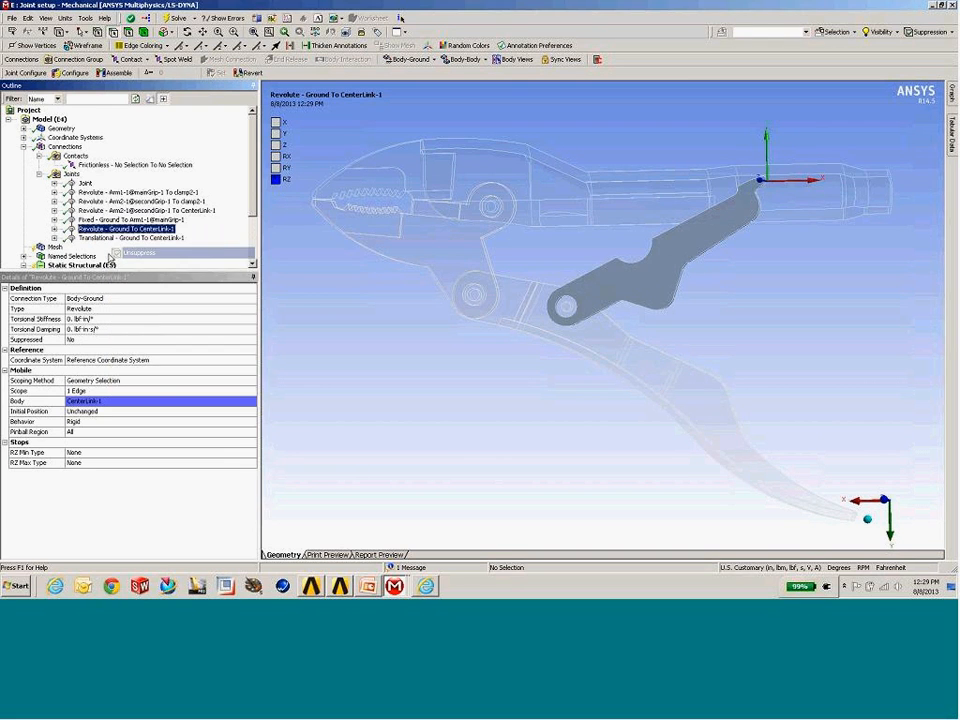
right_click(118, 238)
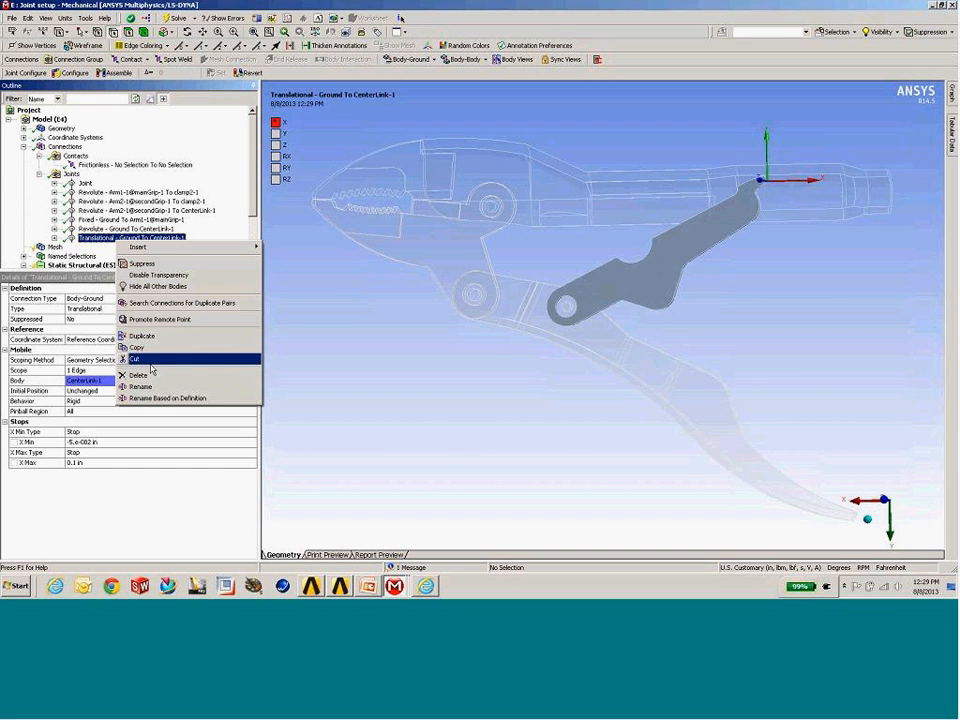
click(142, 263)
- Generate the Joints worksheet with the Joint DOF Checker and Connection Matrix, leaving Joint Information off
click(75, 147)
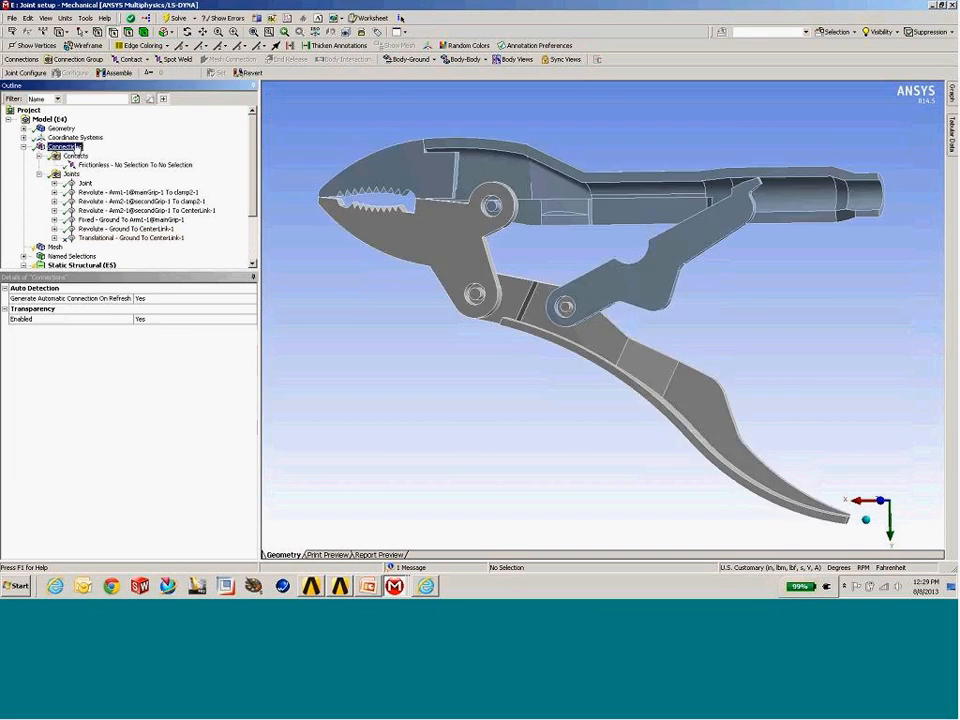
click(66, 175)
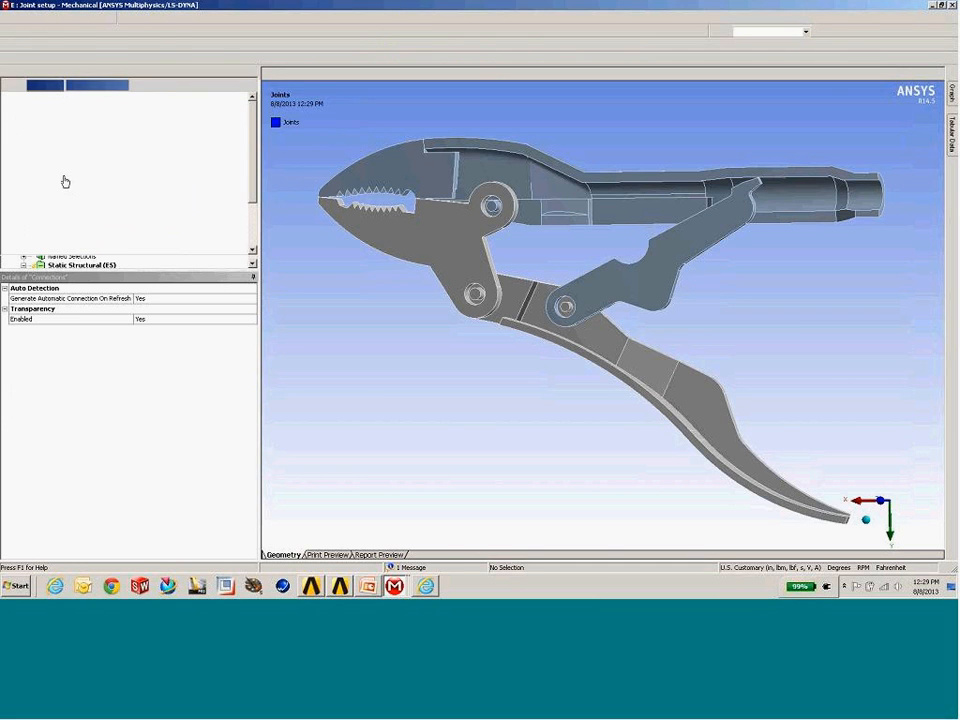
click(372, 19)
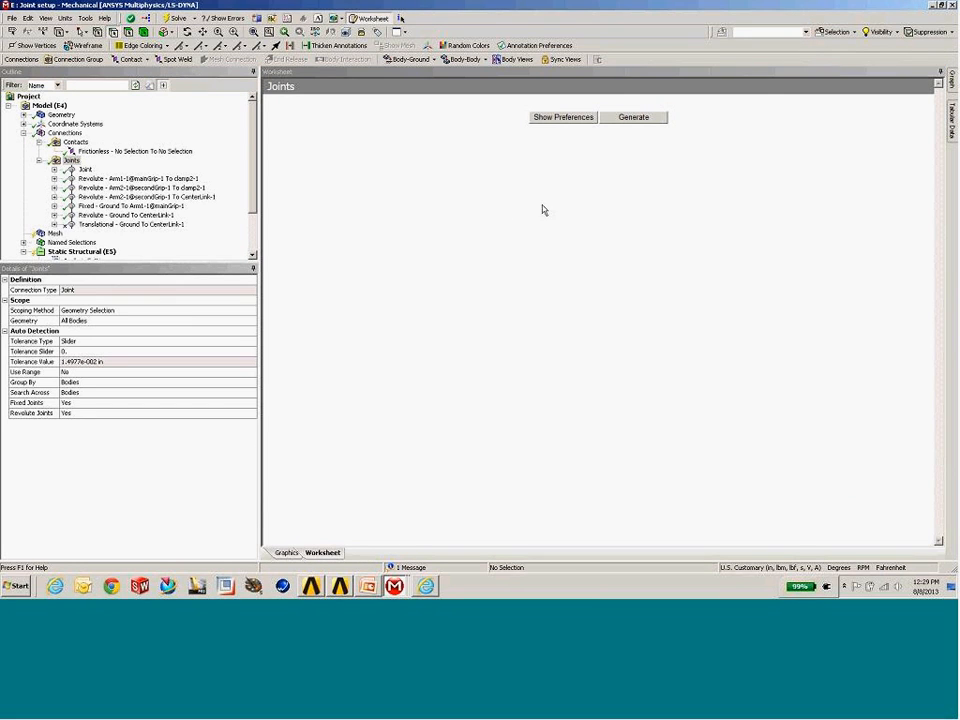
click(574, 118)
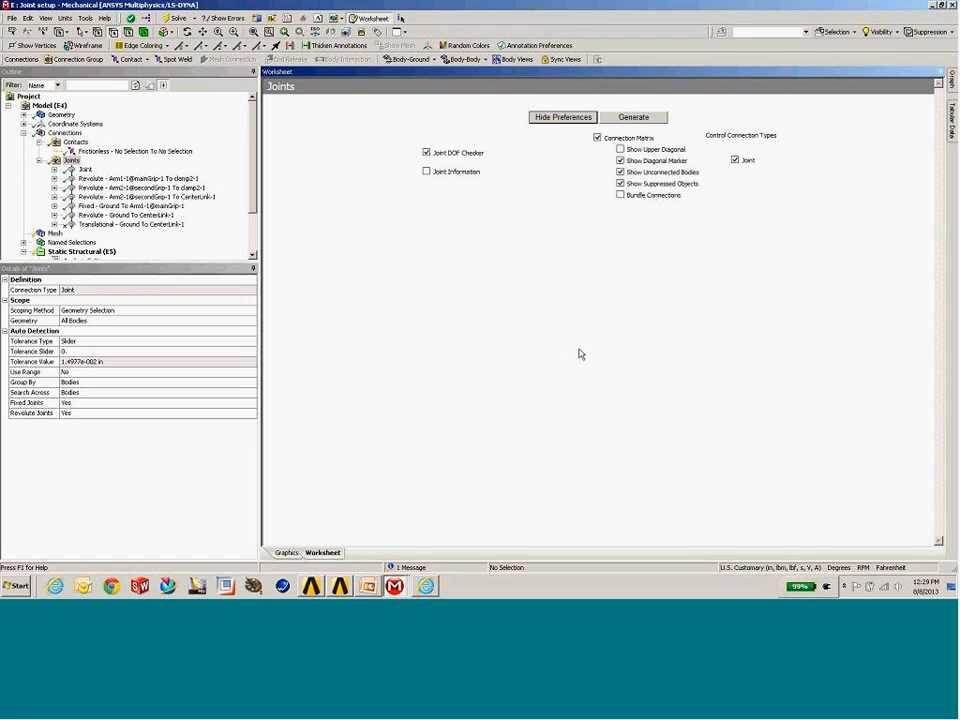
click(426, 172)
click(426, 172)
click(633, 117)
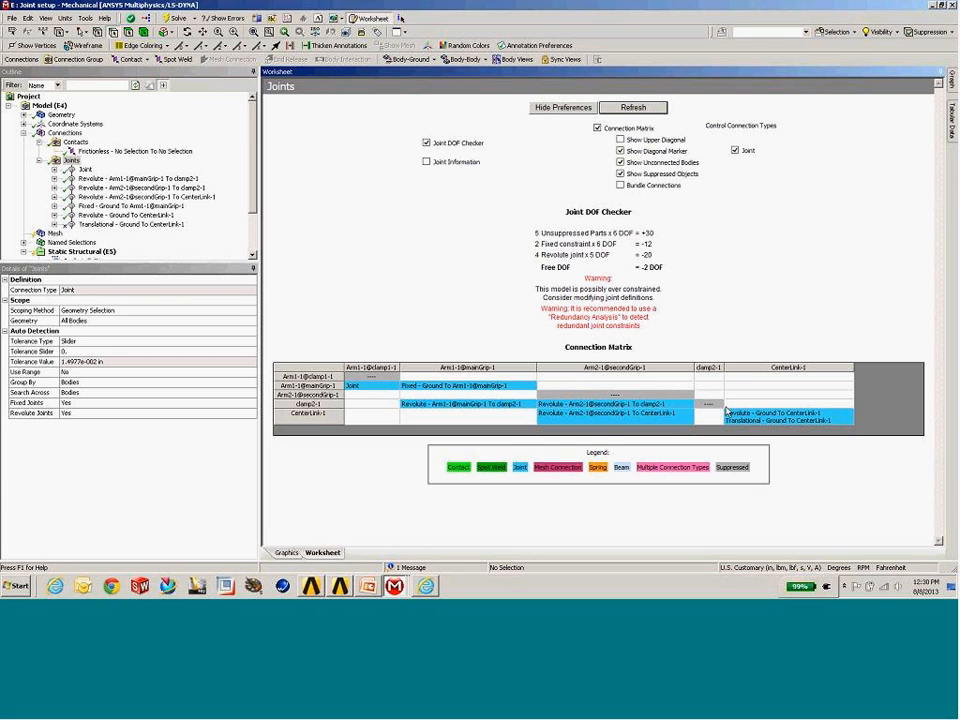
- Hide the Joints worksheet preferences, review the results and return to the graphical view of the pliers
click(583, 110)
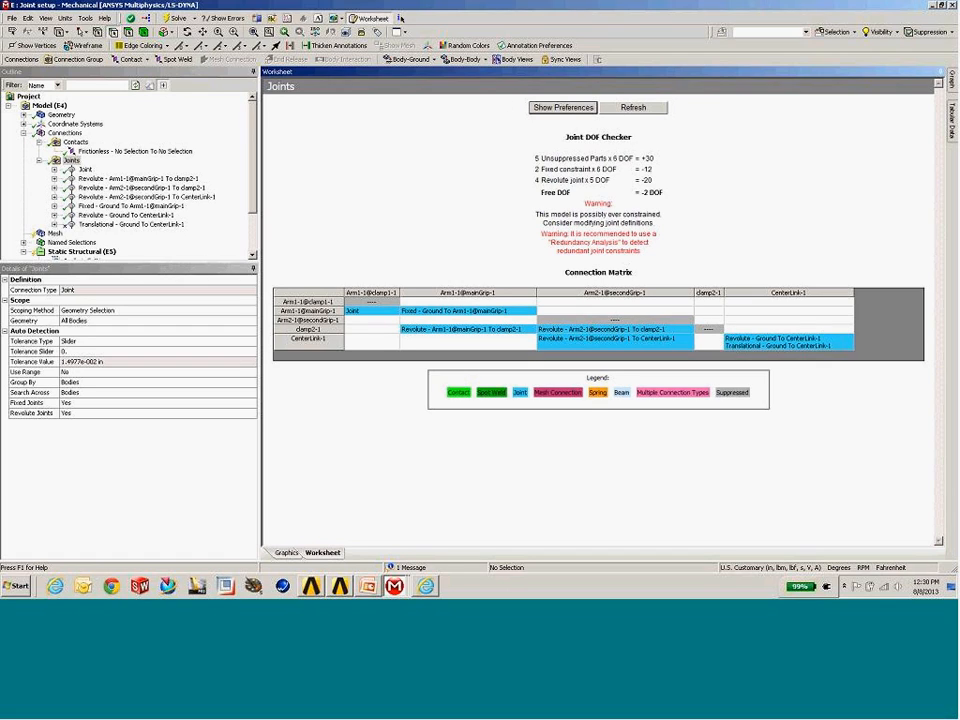
click(370, 20)
middle_drag(520, 214, 540, 238)
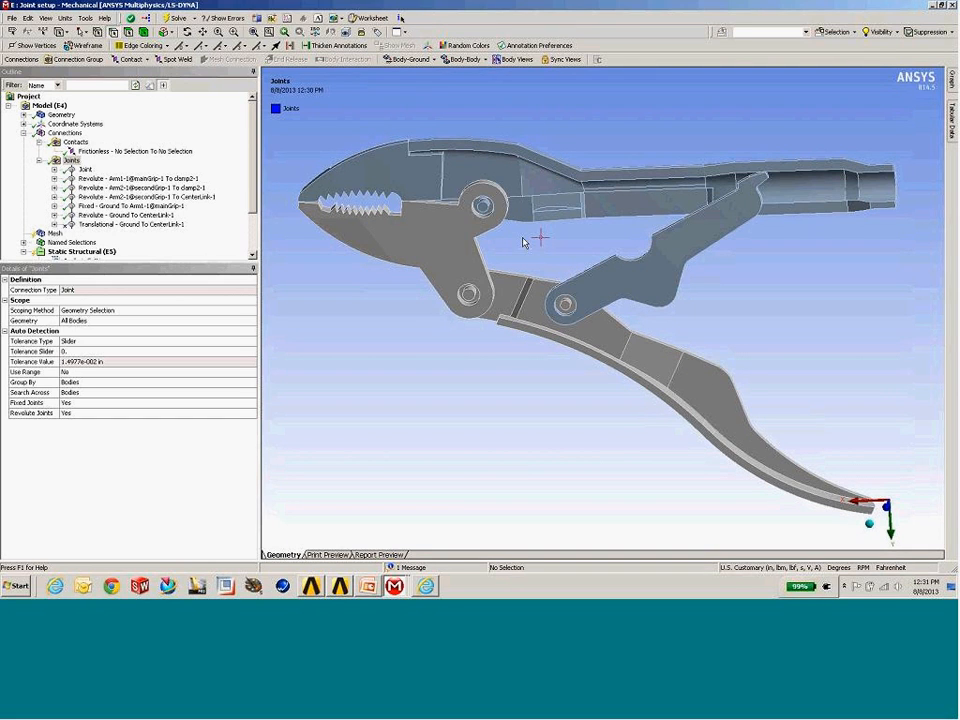
scroll(522, 240, down, 1)
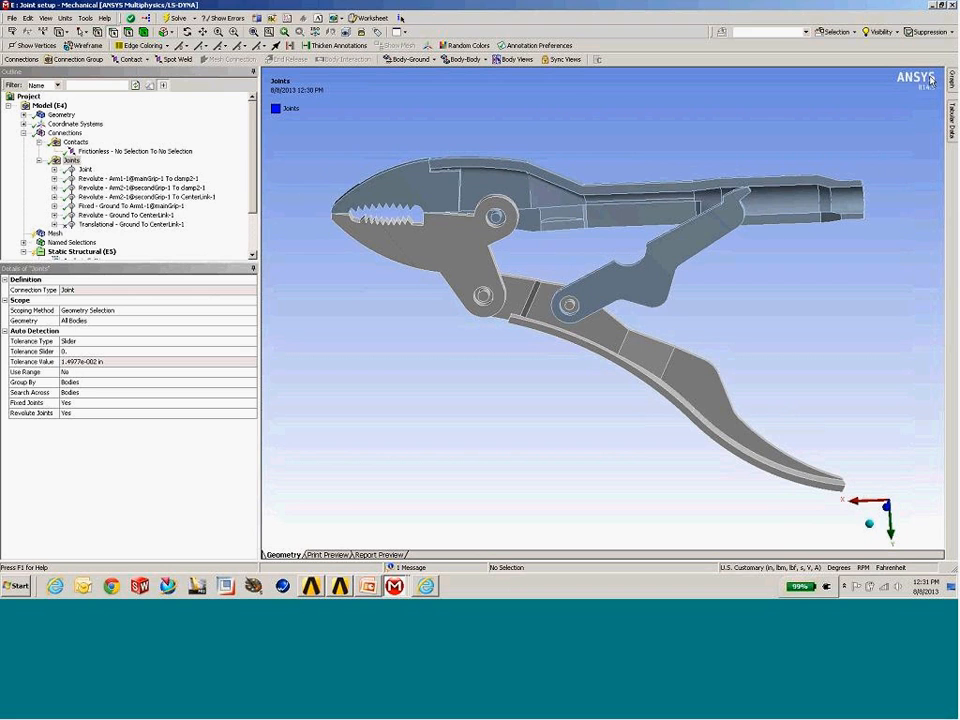
- Switch to the Joint Result model and add a joint probe to the solution for the Revolute - Ground To NS_link_edge joint
drag(931, 80, 350, 76)
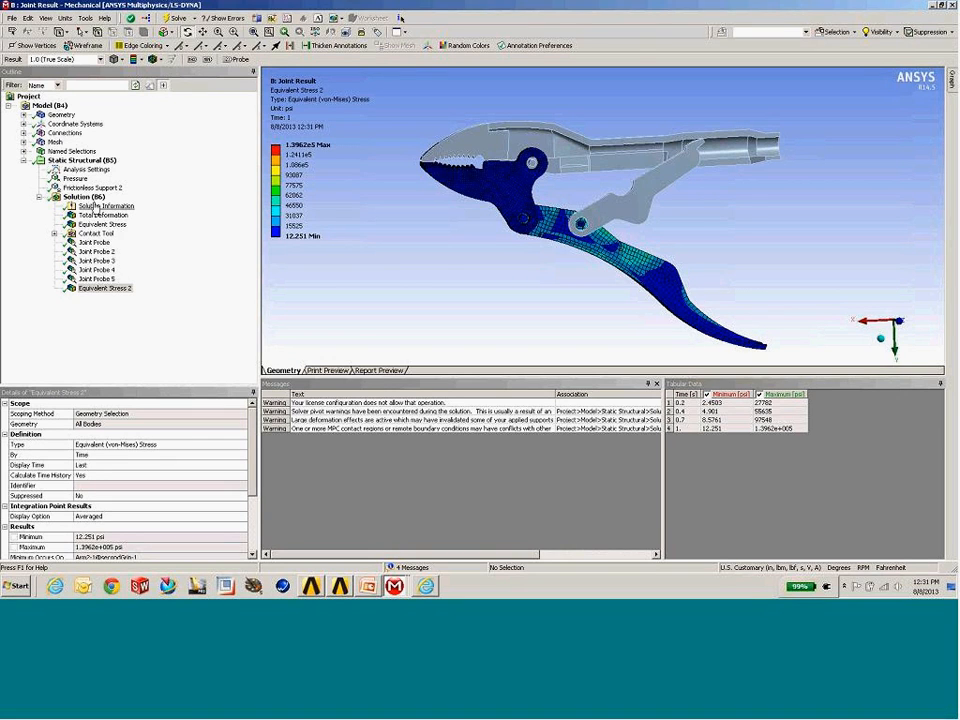
right_click(92, 198)
mouse_move(118, 203)
mouse_move(241, 312)
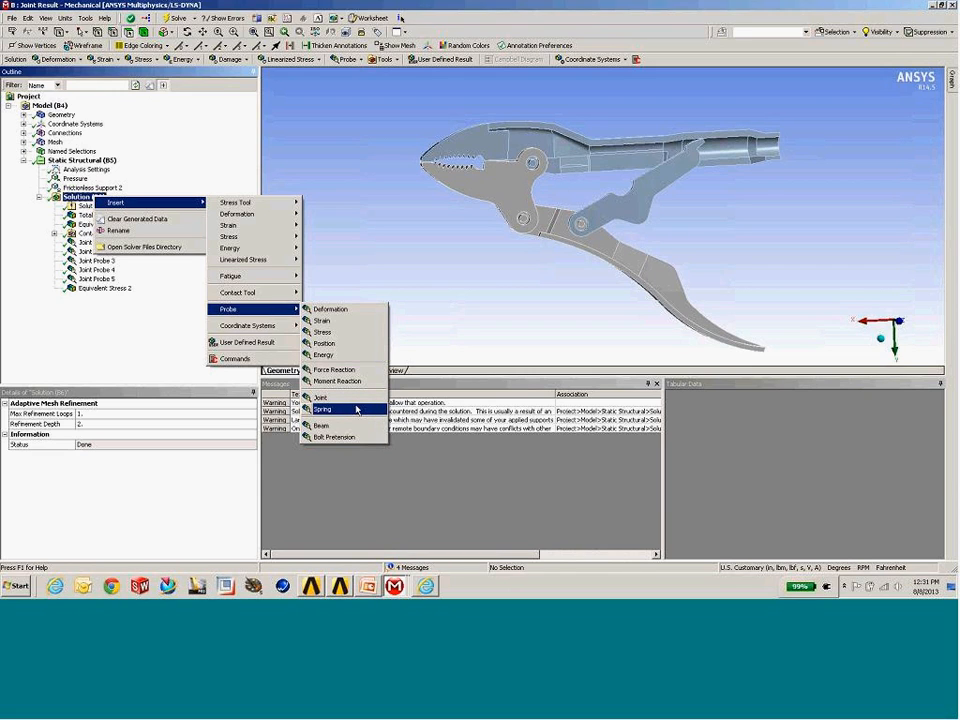
click(341, 400)
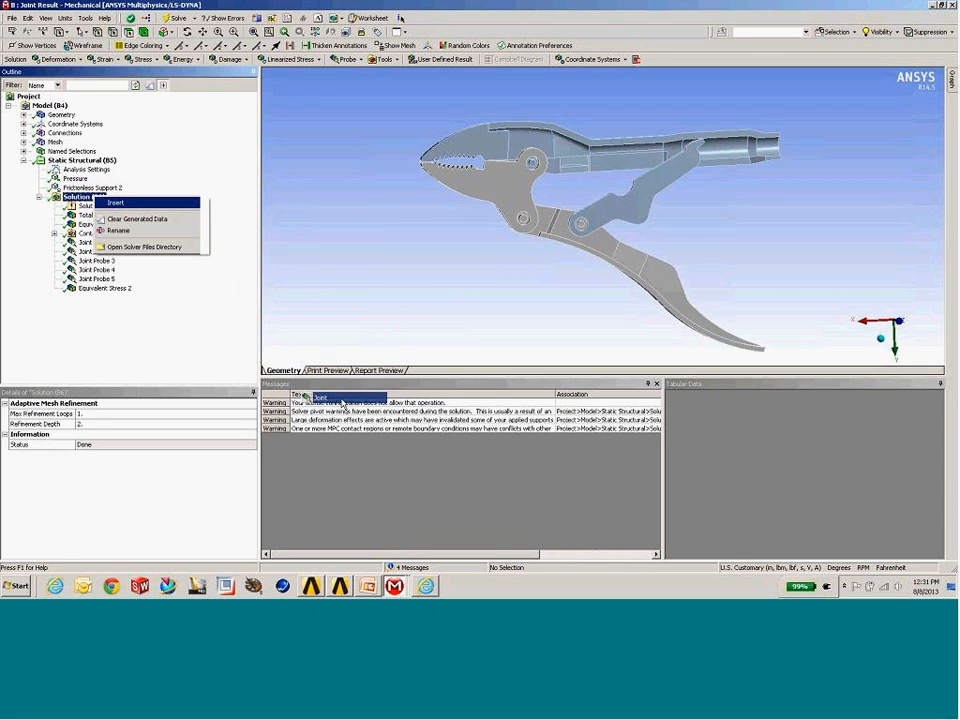
click(160, 424)
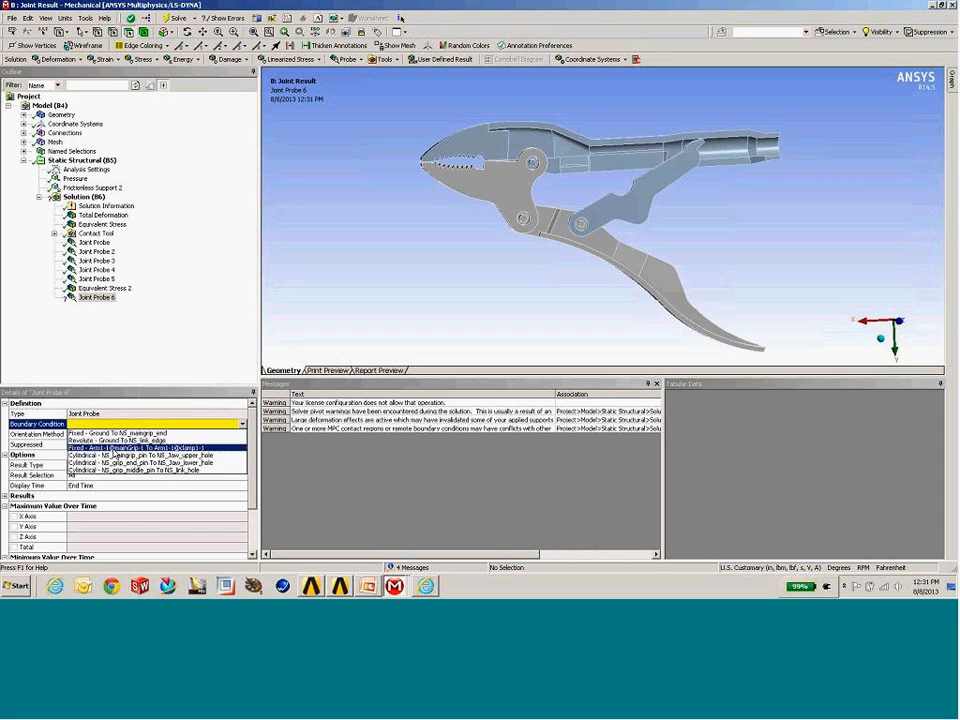
click(88, 441)
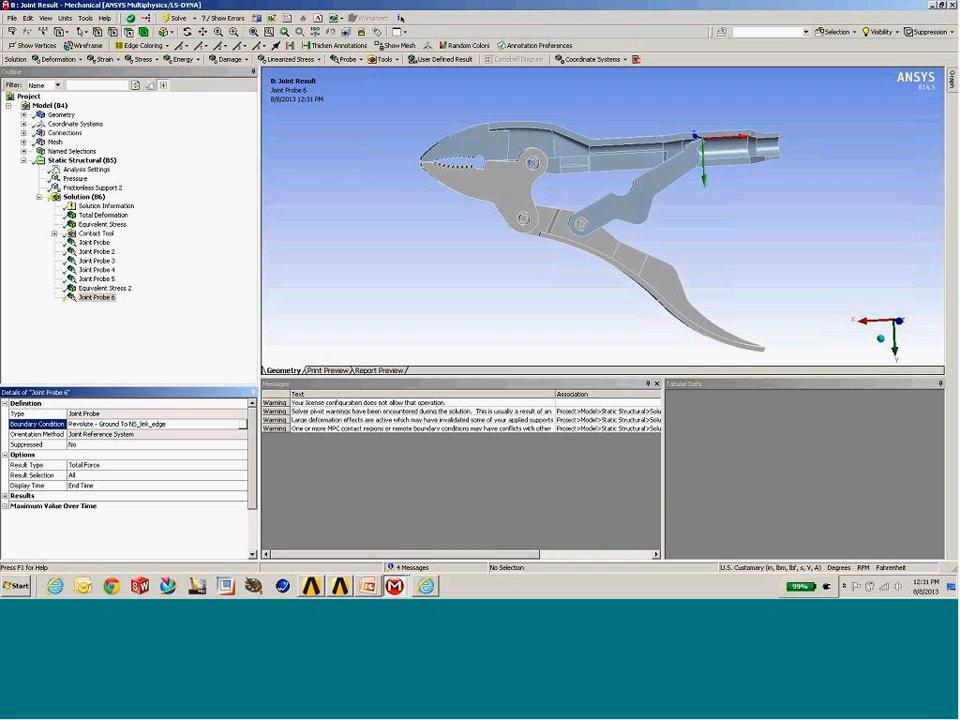
- Evaluate the new joint probe and enlarge the areas showing its details and tabulated total forces for review
right_click(90, 297)
click(126, 318)
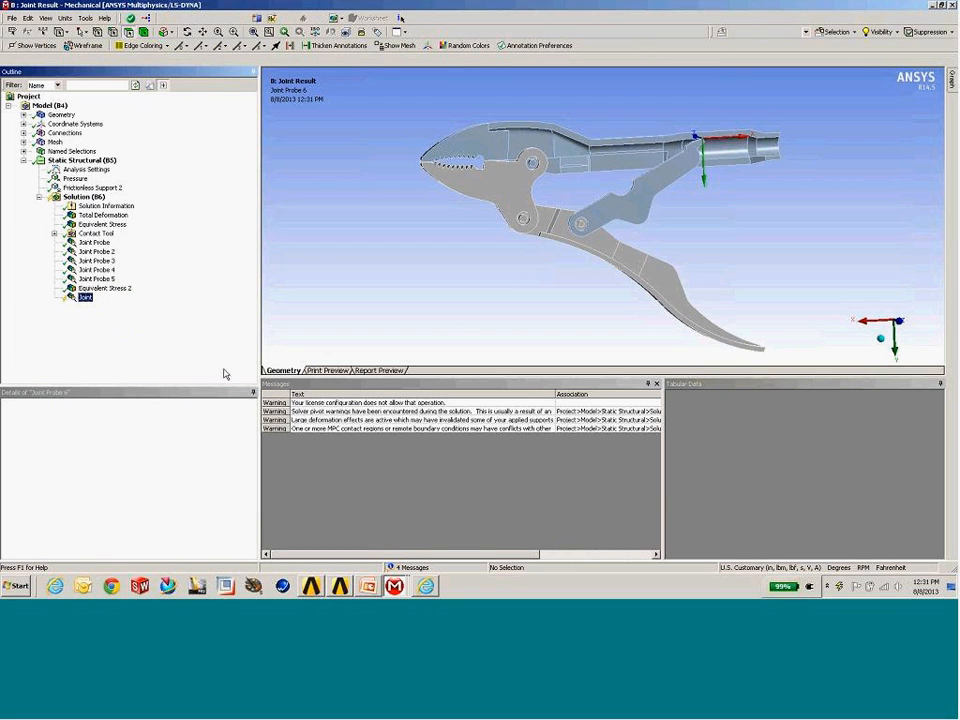
drag(219, 368, 224, 324)
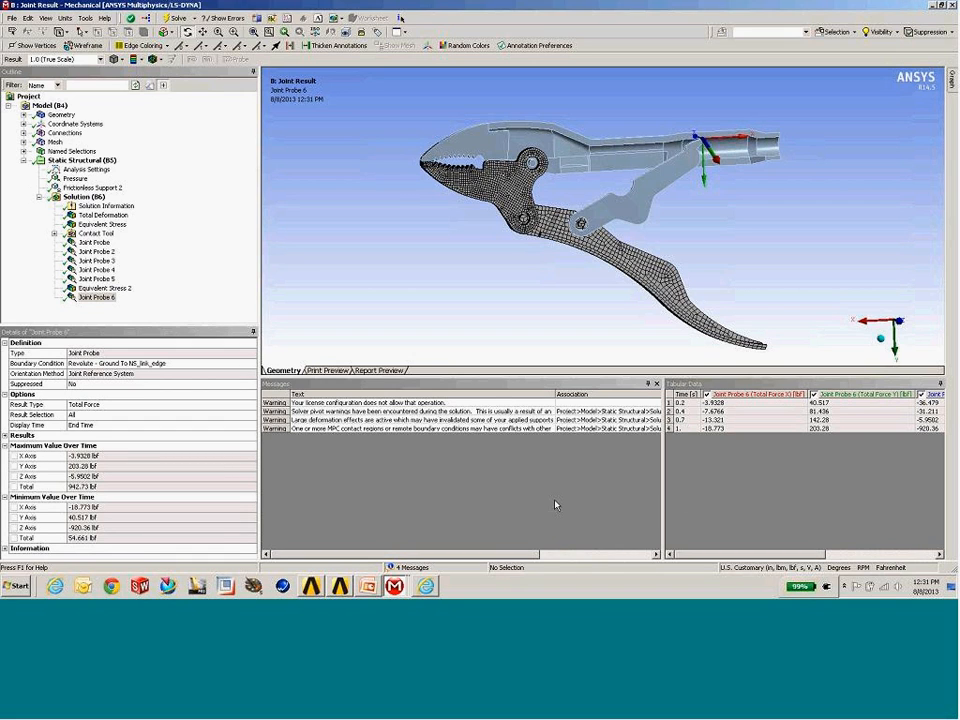
drag(662, 484, 514, 489)
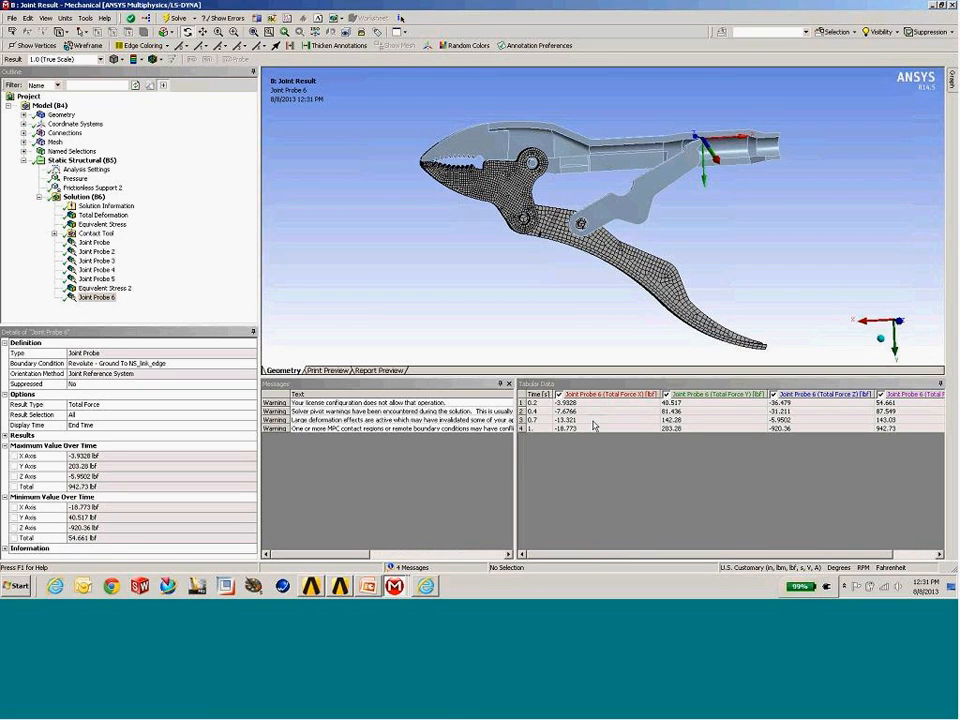
drag(515, 455, 567, 455)
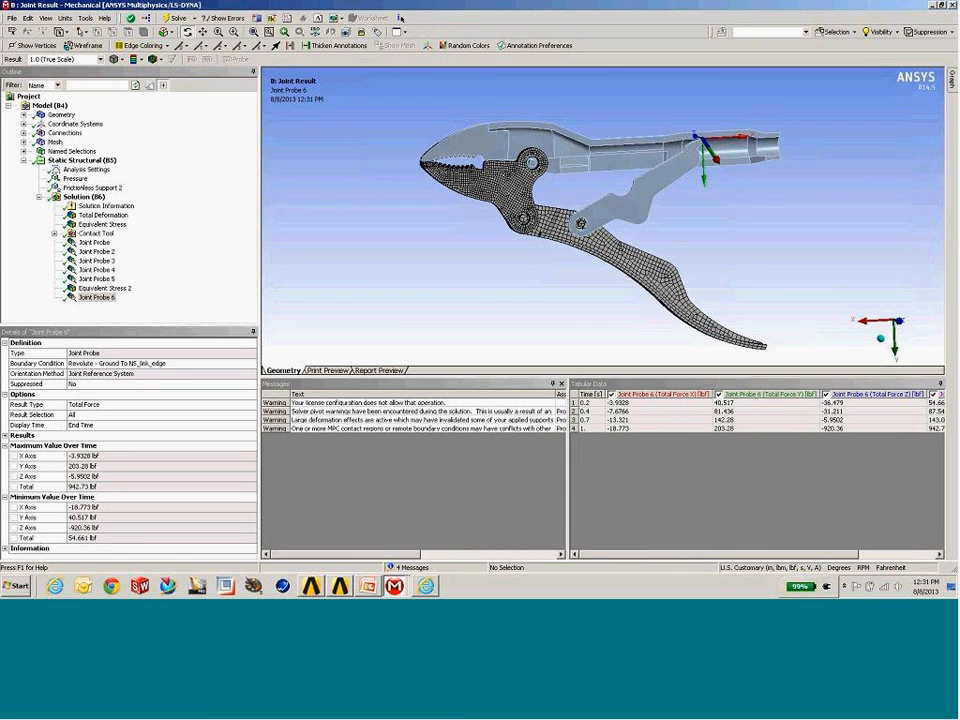
- Inspect the force vector of Joint Probe 2 at the lower jaw pin from several angles
drag(681, 153, 730, 179)
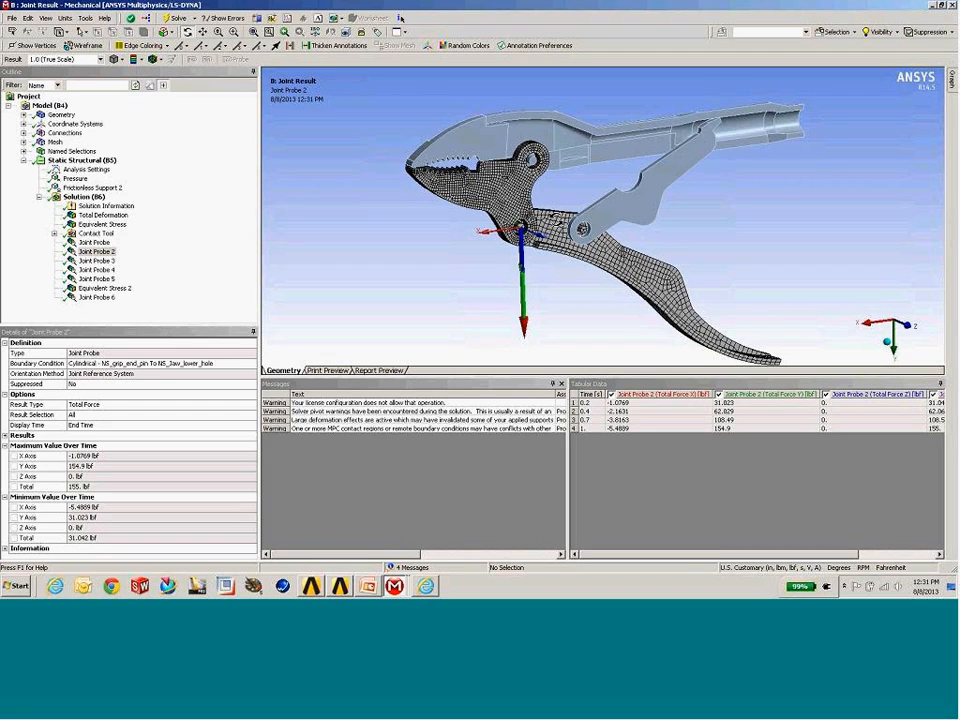
drag(600, 262, 572, 270)
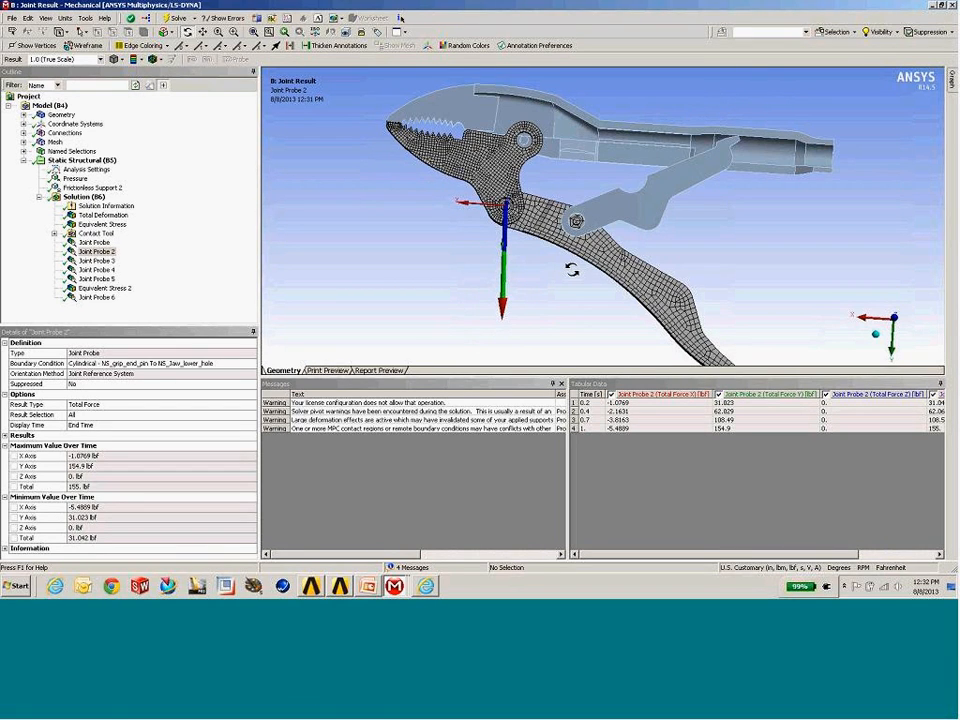
drag(572, 270, 658, 253)
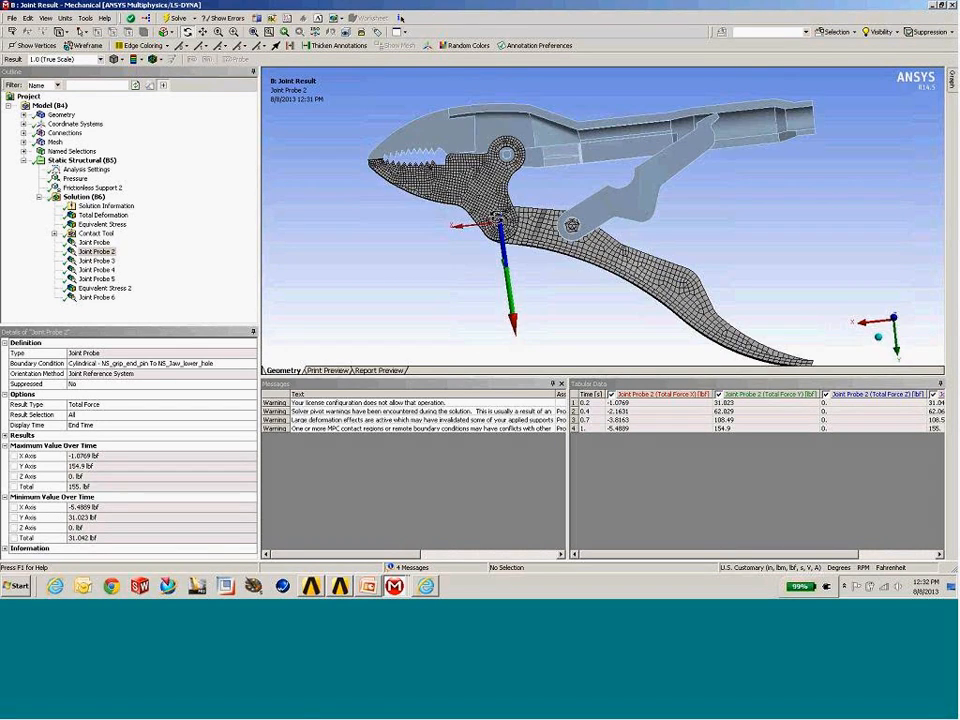